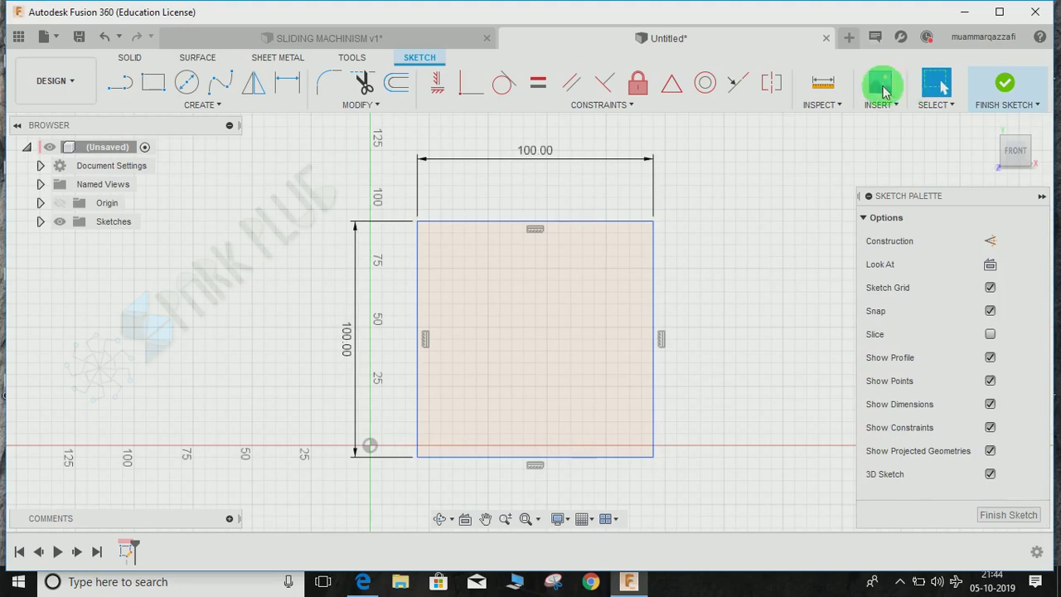
# Finish the square sketch and extrude its profile to one side with a distance of 300 mm
pyautogui.click(1005, 86)
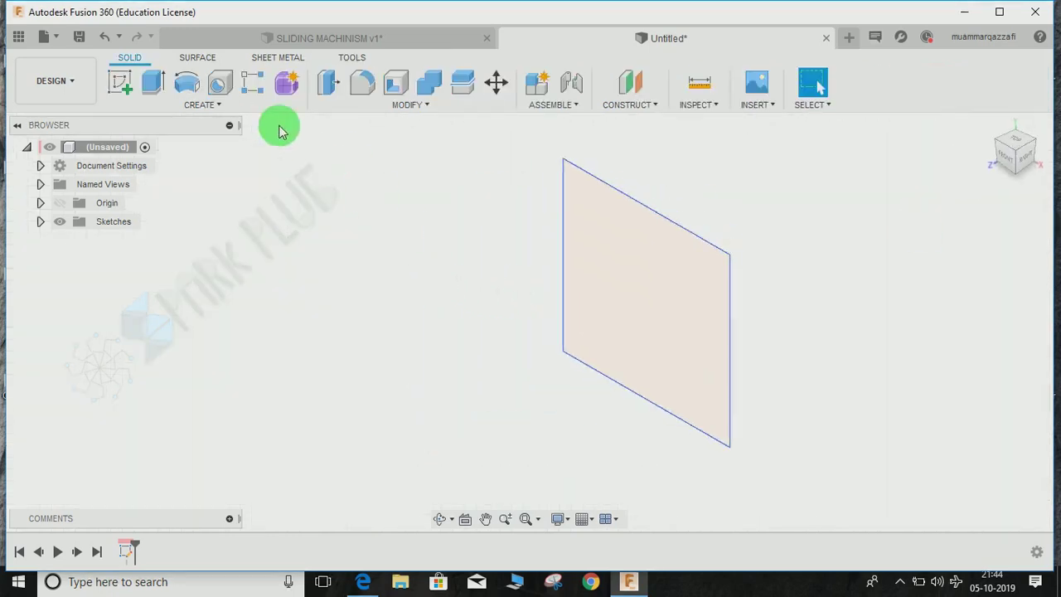
pyautogui.click(154, 83)
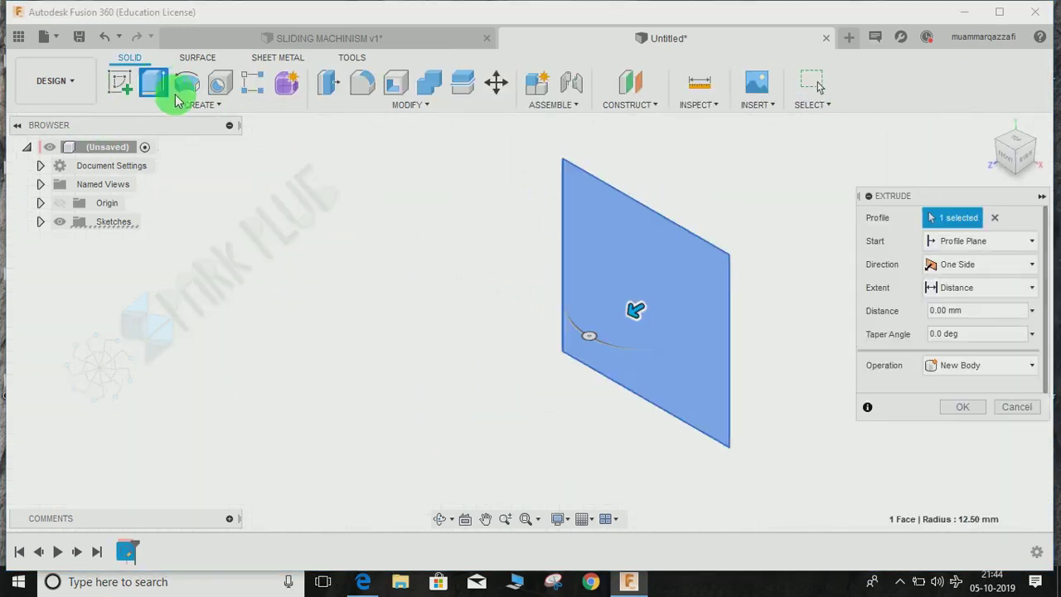
pyautogui.moveTo(630, 309); pyautogui.dragTo(426, 428)
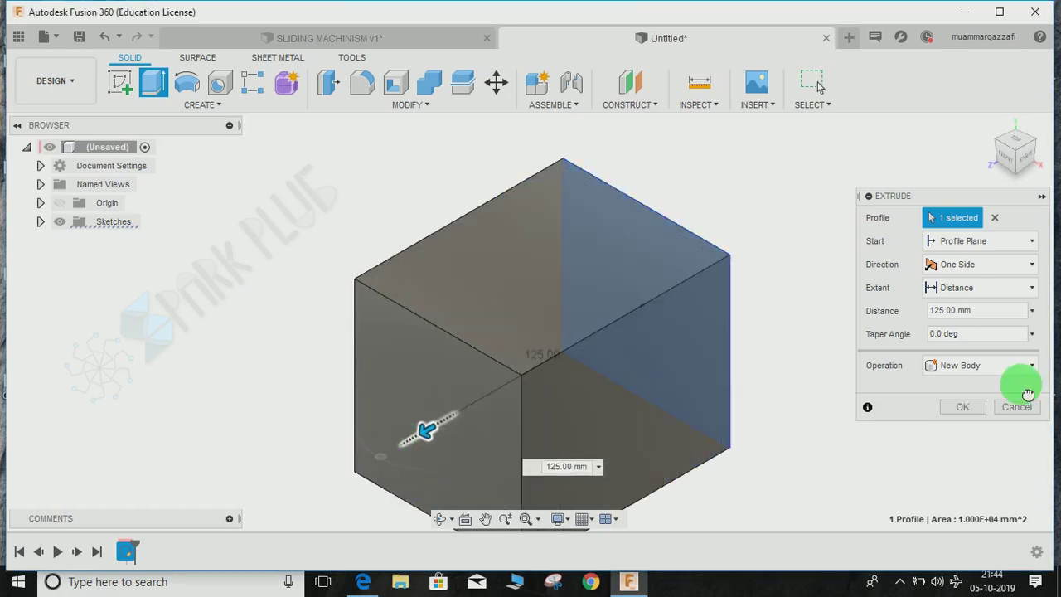
pyautogui.click(960, 365)
pyautogui.click(954, 365)
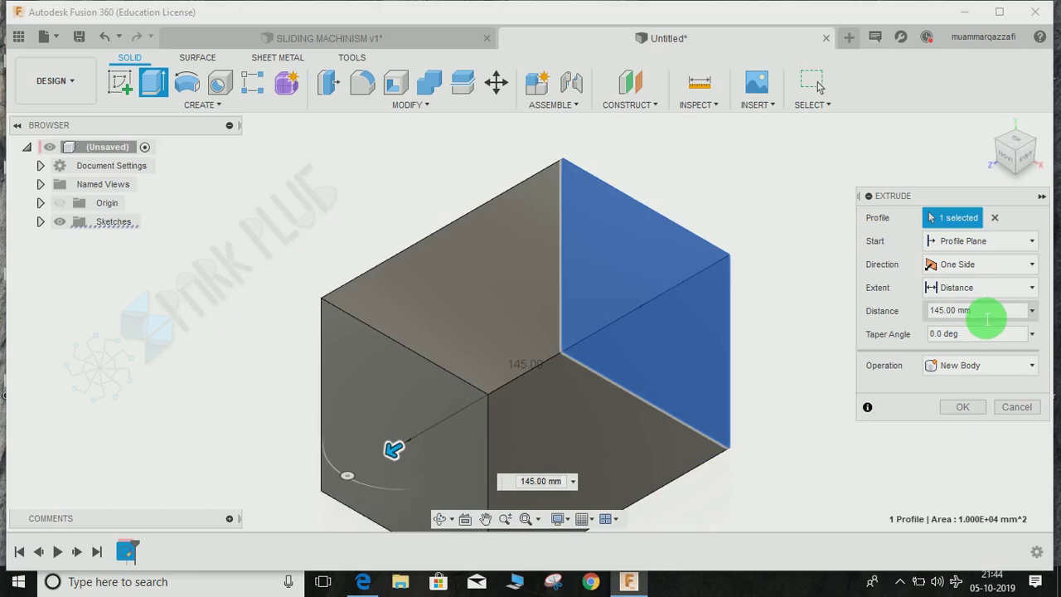
pyautogui.click(987, 319)
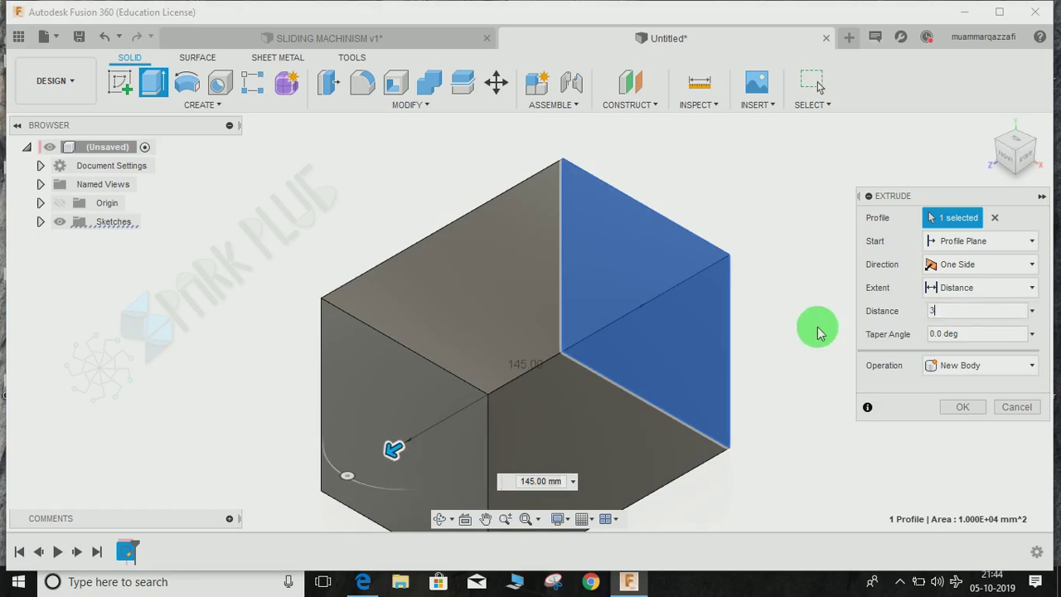
pyautogui.write('300')
pyautogui.press('Return')
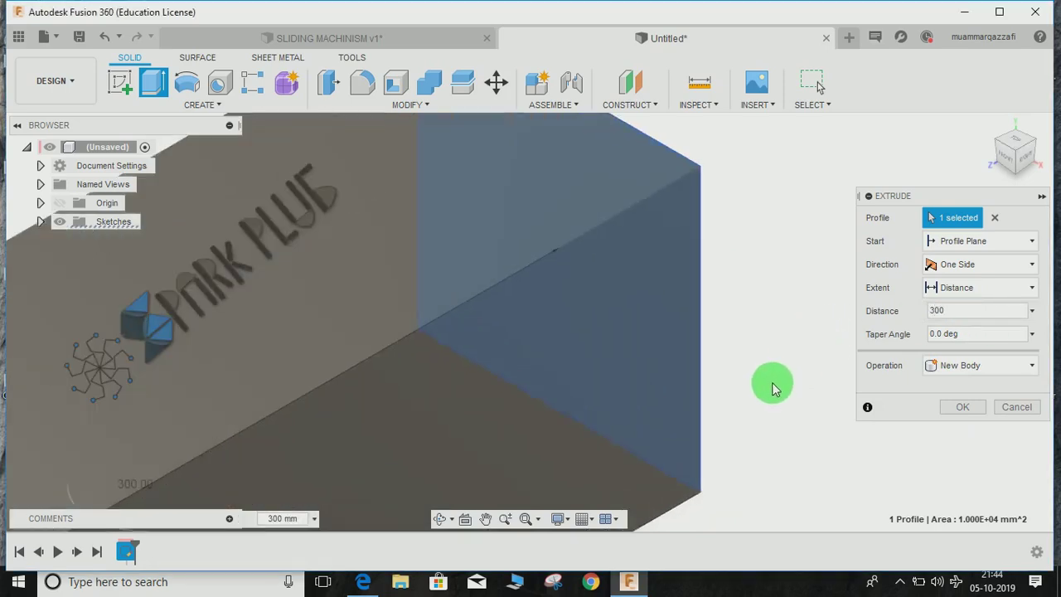
pyautogui.scroll(-3, 773, 383)
pyautogui.moveTo(762, 396); pyautogui.dragTo(746, 297, button='middle')
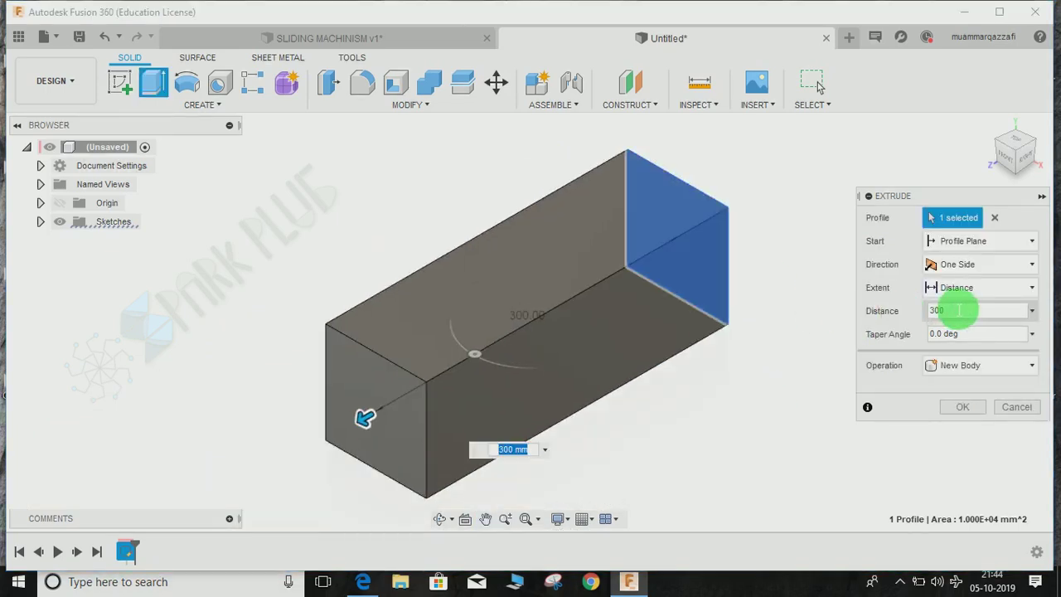
# Set the extrusion distance to 500 mm and create the bar as a new component
pyautogui.moveTo(957, 310); pyautogui.dragTo(877, 316)
pyautogui.doubleClick(978, 310)
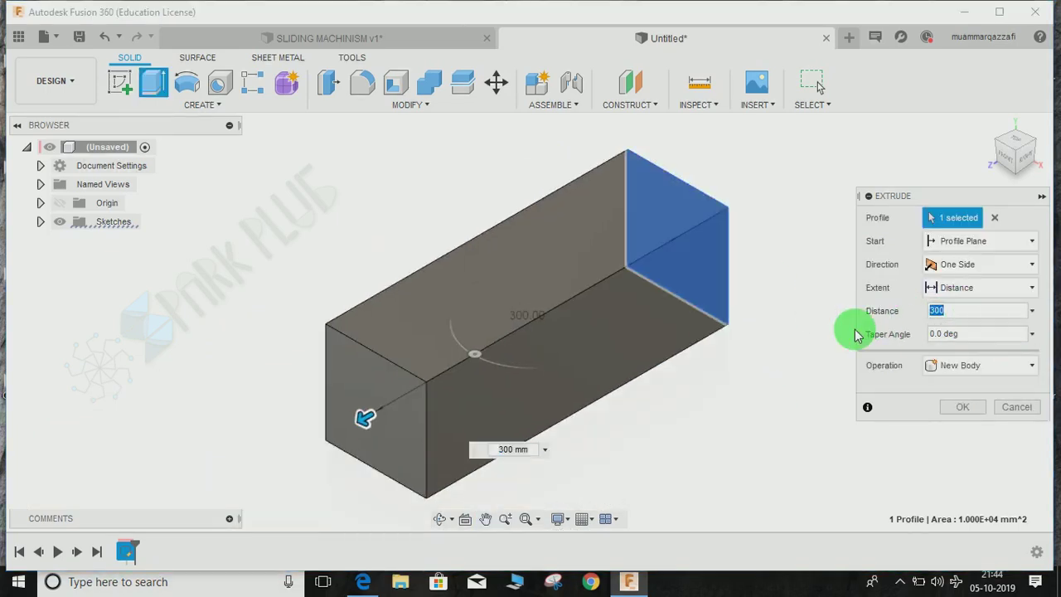
pyautogui.write('500')
pyautogui.press('Return')
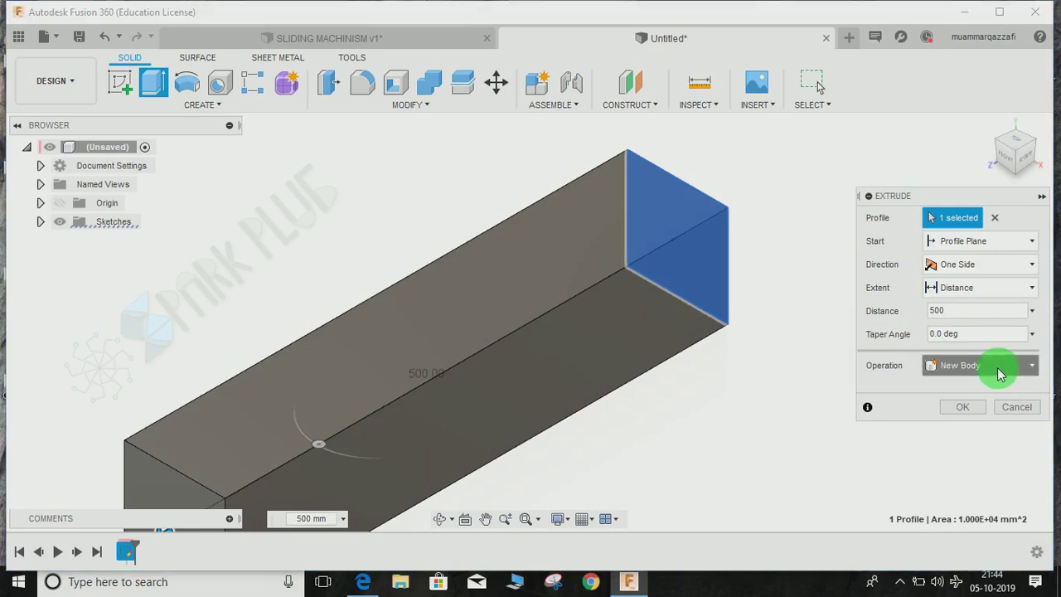
pyautogui.click(966, 366)
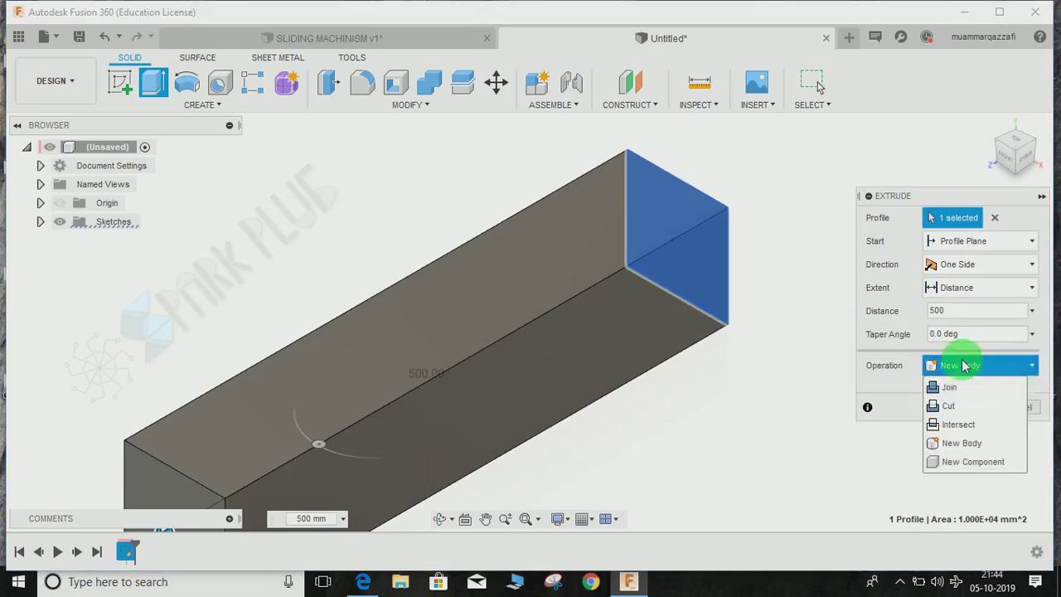
pyautogui.click(972, 464)
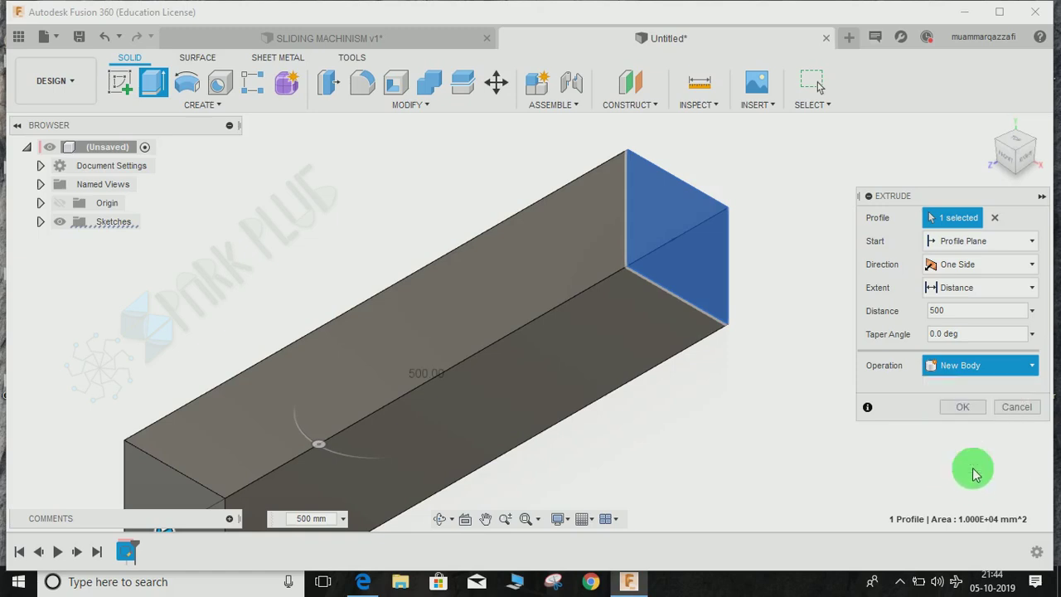
pyautogui.click(968, 411)
# Turn on component color cycling so that each component is shown in its own color
pyautogui.moveTo(817, 453); pyautogui.dragTo(879, 370, button='middle')
pyautogui.scroll(2, 767, 372)
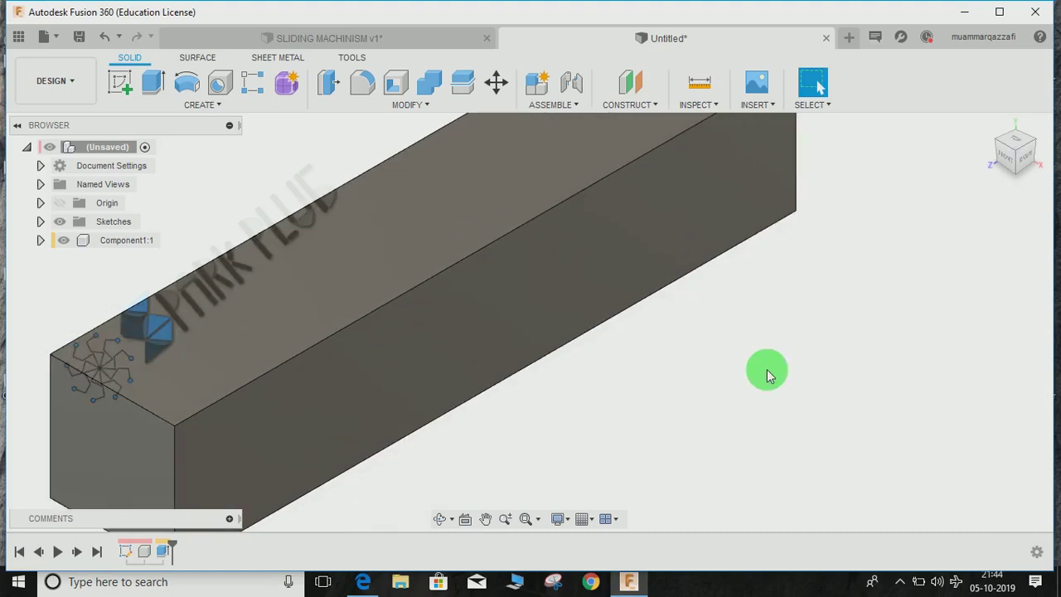
pyautogui.scroll(-4, 749, 399)
pyautogui.moveTo(739, 405); pyautogui.dragTo(713, 432, button='middle')
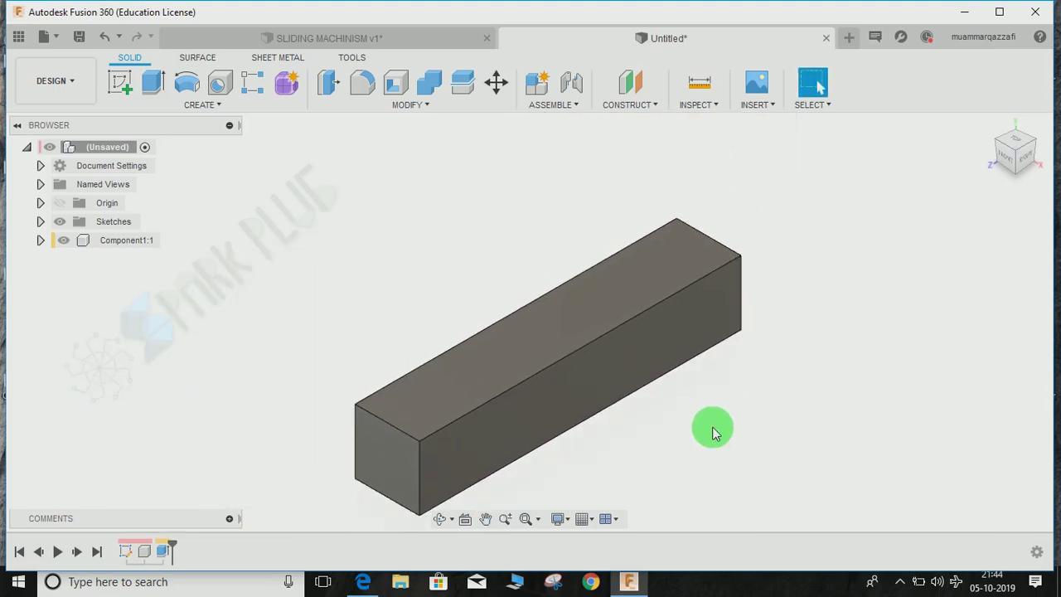
pyautogui.hotkey('shift', 'n')
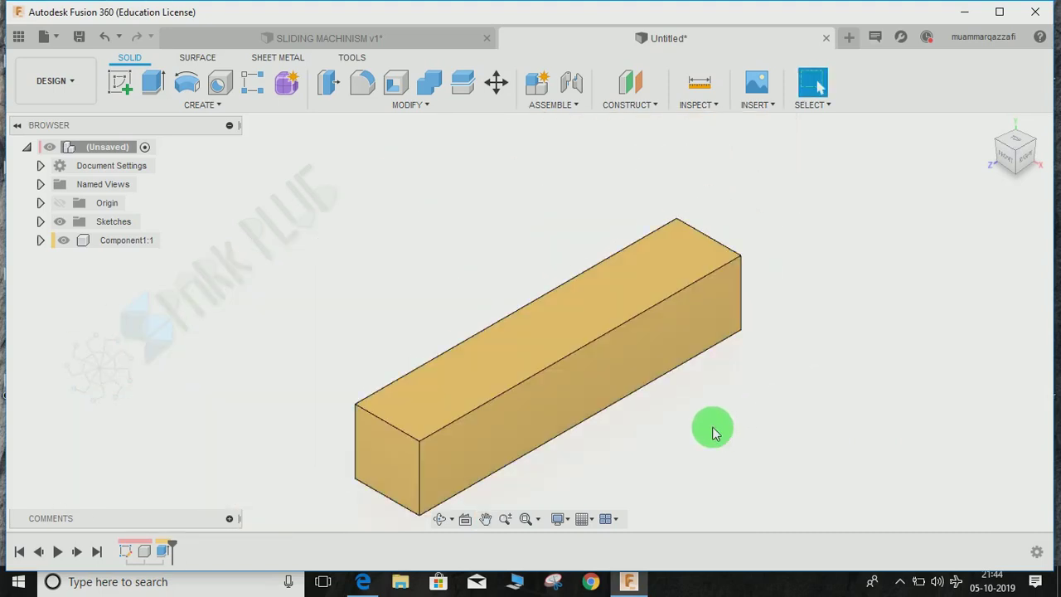
pyautogui.moveTo(713, 425); pyautogui.dragTo(671, 380, button='middle')
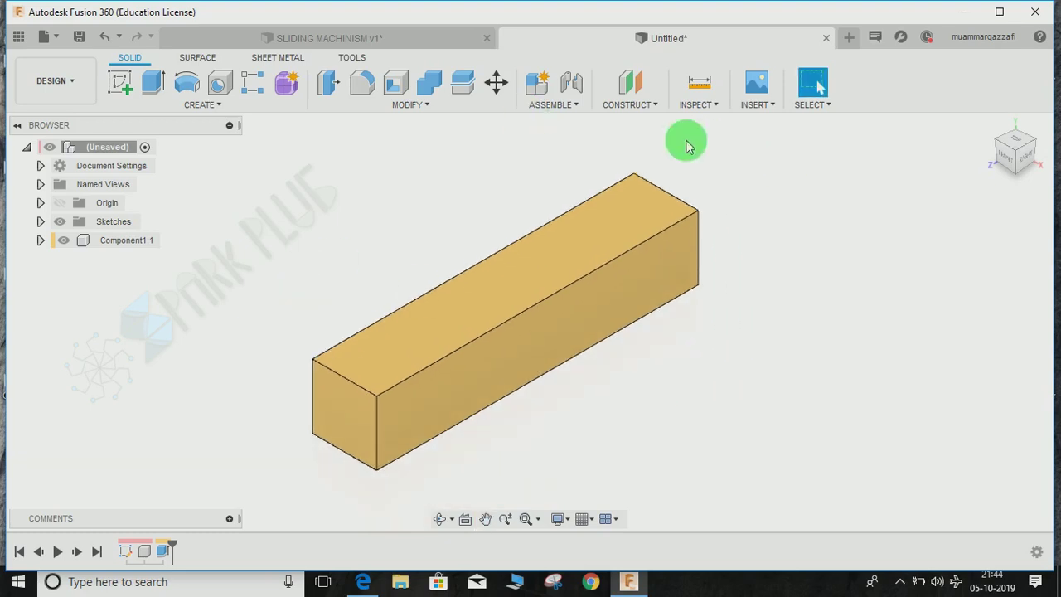
pyautogui.click(1036, 551)
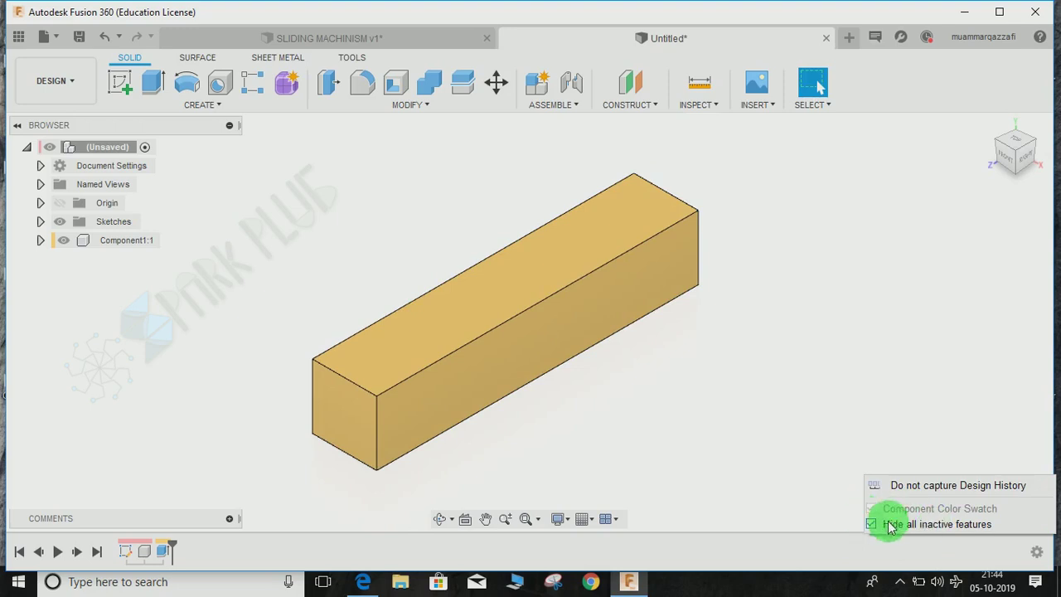
pyautogui.click(699, 105)
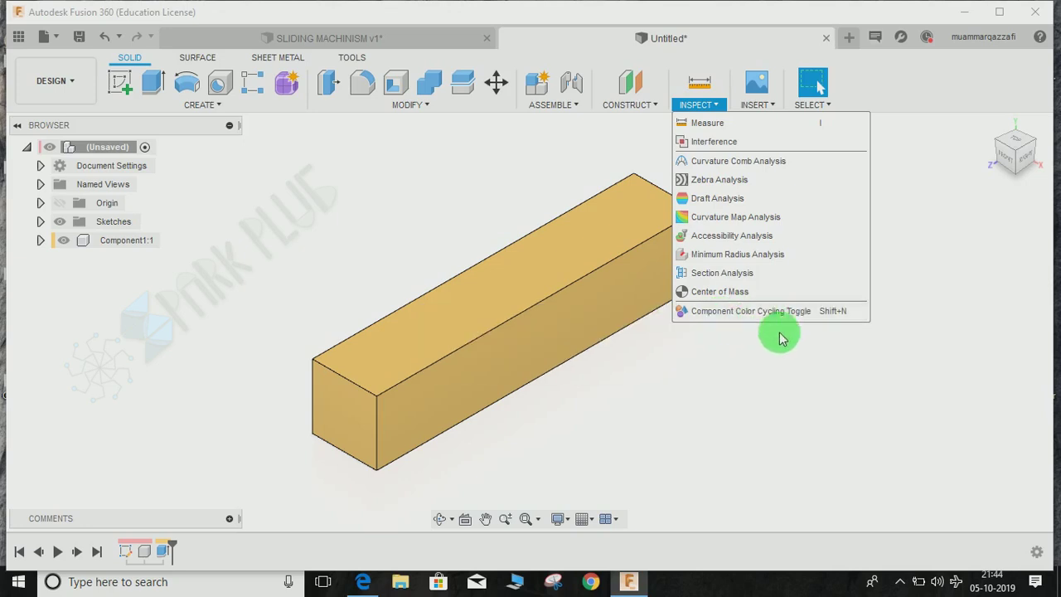
pyautogui.moveTo(661, 387); pyautogui.dragTo(692, 390, button='middle')
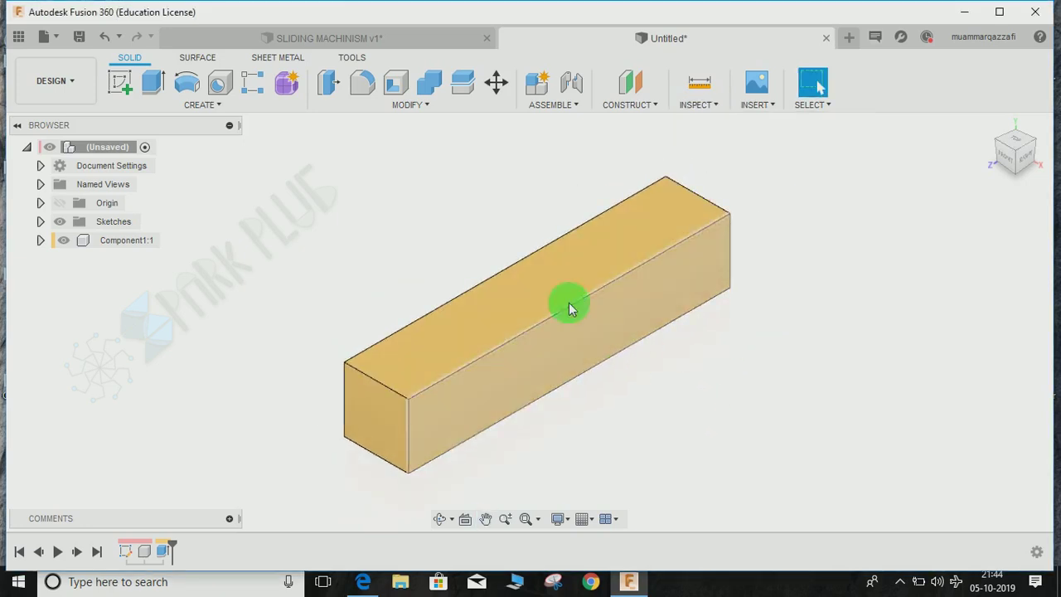
pyautogui.moveTo(569, 309)
pyautogui.keyDown('shift'); pyautogui.mouseDown(button='middle')
pyautogui.moveTo(656, 319)
pyautogui.moveTo(706, 427)
pyautogui.moveTo(672, 441)
pyautogui.moveTo(534, 321)
pyautogui.mouseUp(button='middle'); pyautogui.keyUp('shift')
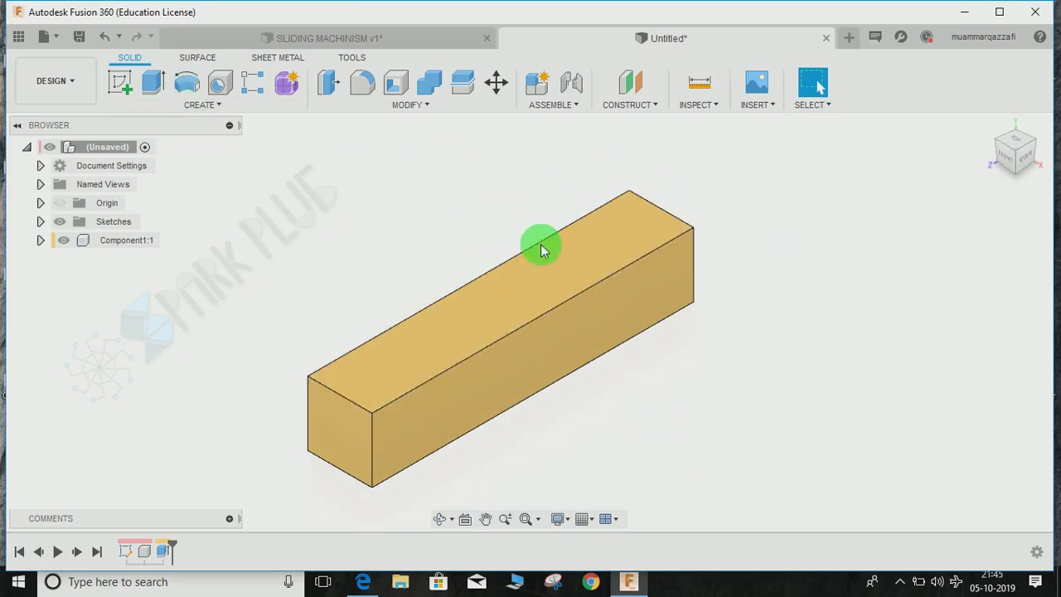
# Sketch a rectangle about 100 by 30 mm on the plane of the bar's back end face, resting on its top edge
pyautogui.click(120, 87)
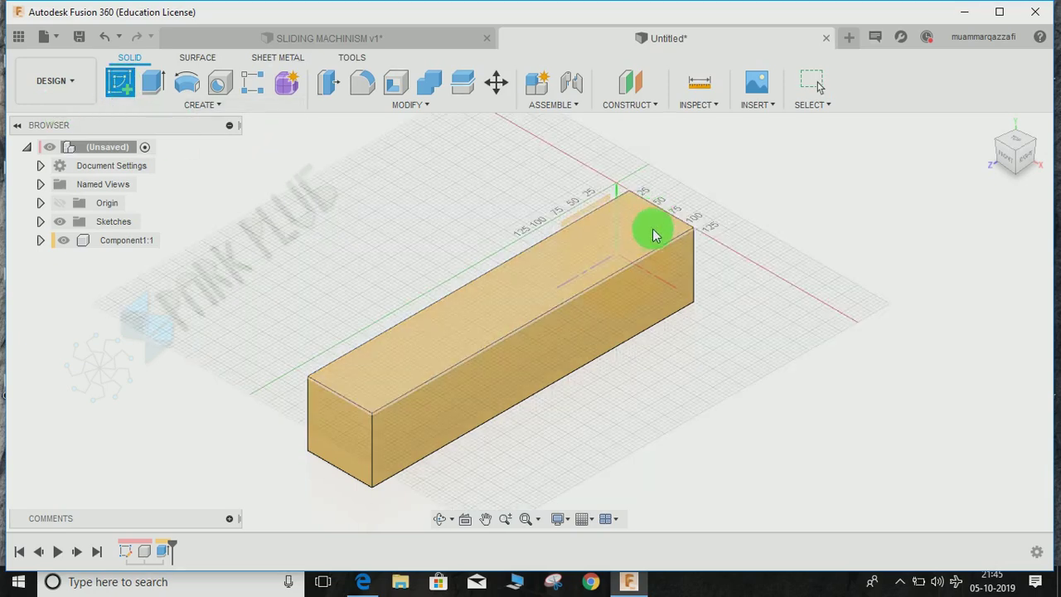
pyautogui.click(687, 270)
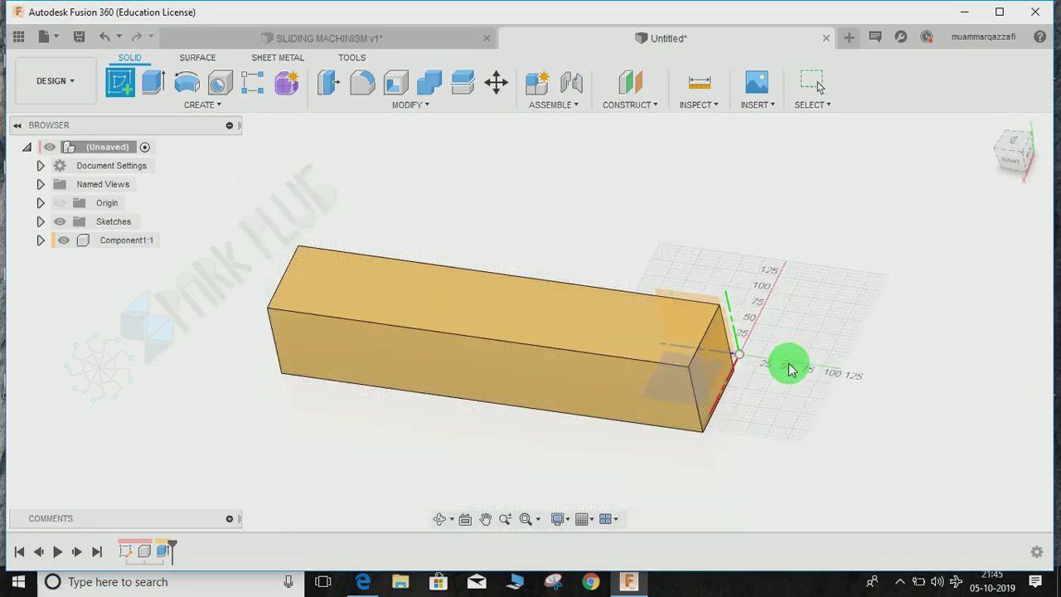
pyautogui.click(719, 355)
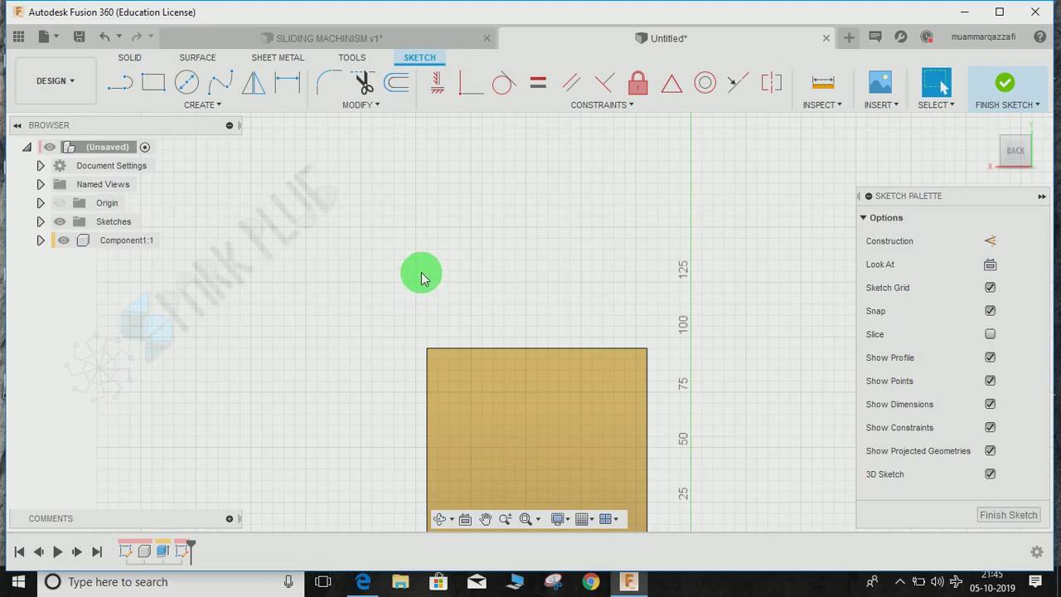
pyautogui.press('r')
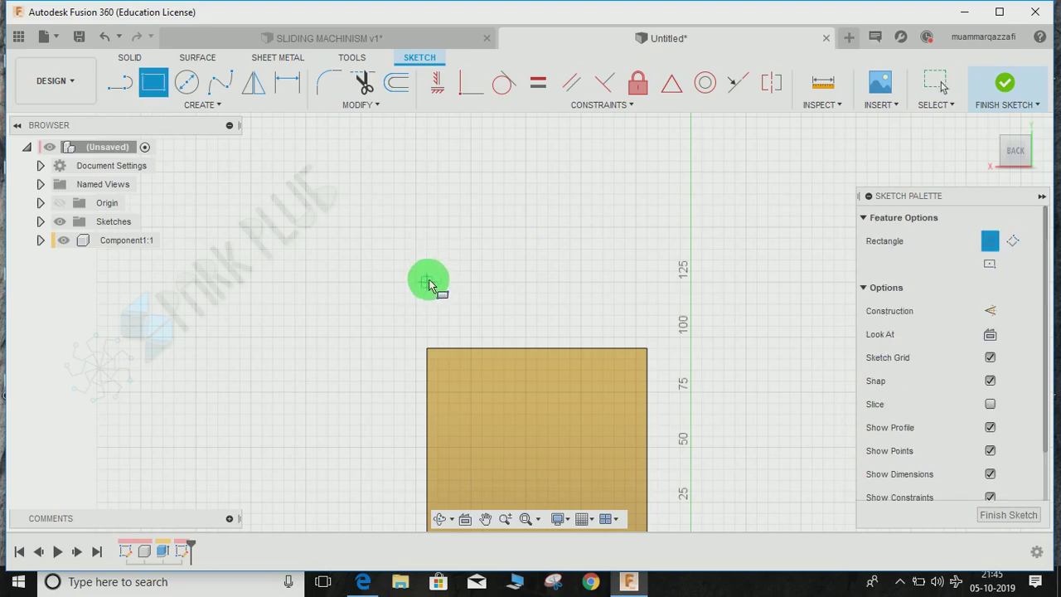
pyautogui.click(435, 285)
pyautogui.click(649, 355)
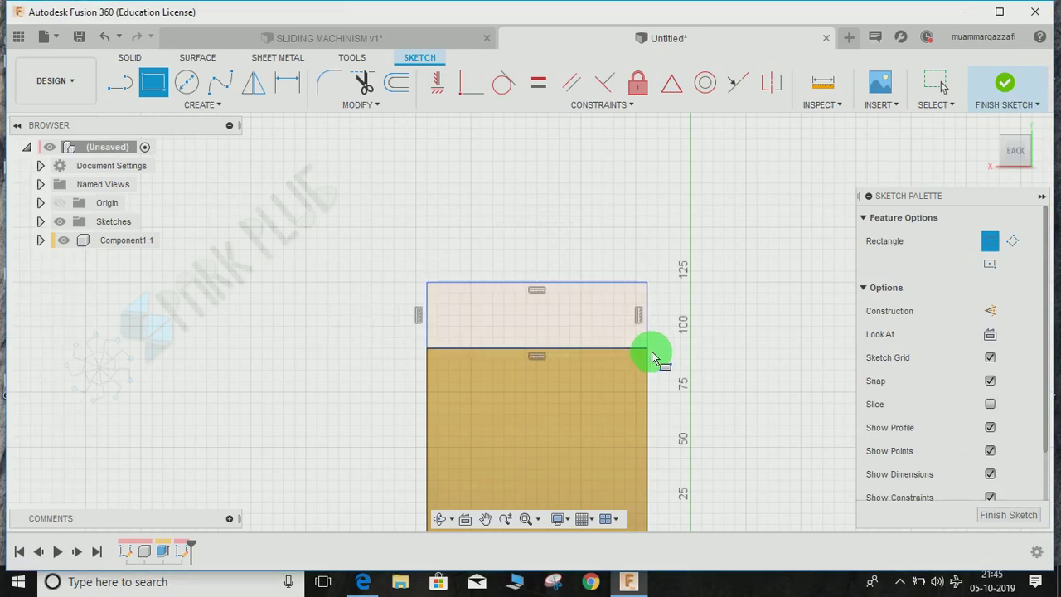
pyautogui.press('Escape')
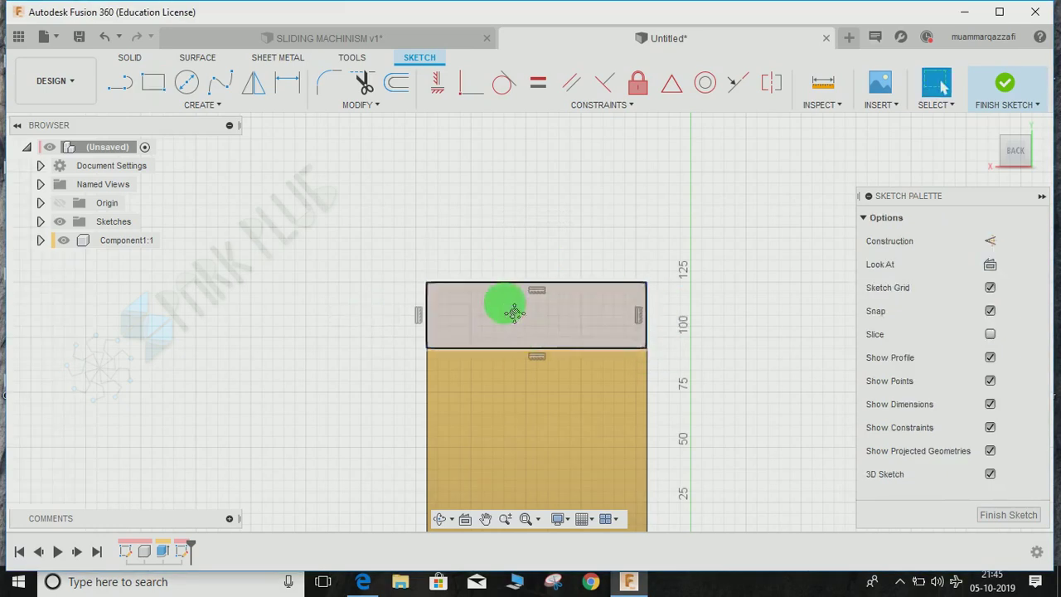
# Dimension the rectangle's height as 30 mm and finish the sketch
pyautogui.moveTo(505, 305); pyautogui.dragTo(472, 277, button='middle')
pyautogui.press('d')
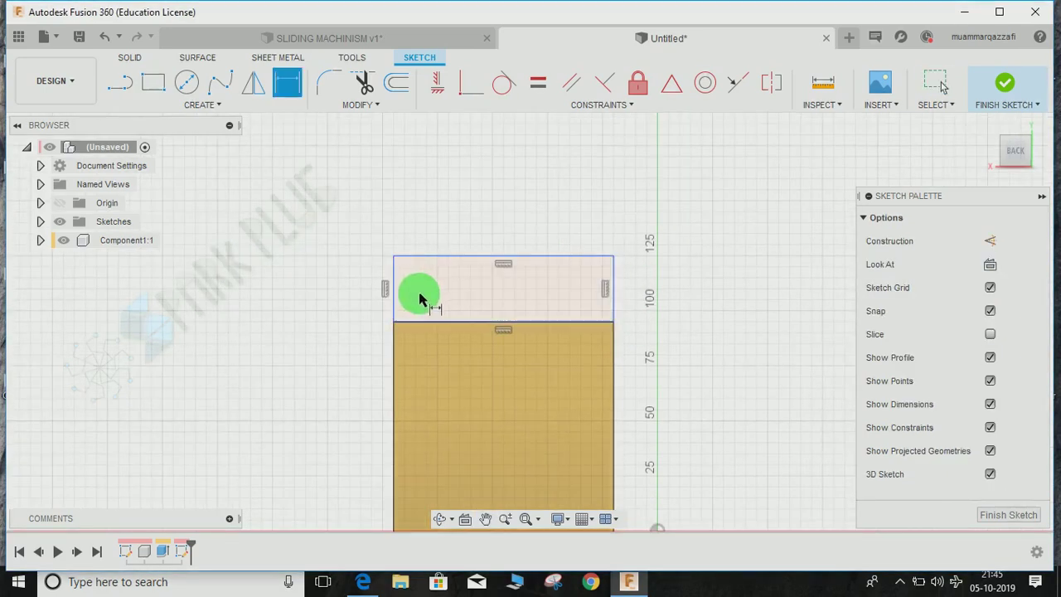
pyautogui.click(395, 290)
pyautogui.click(349, 293)
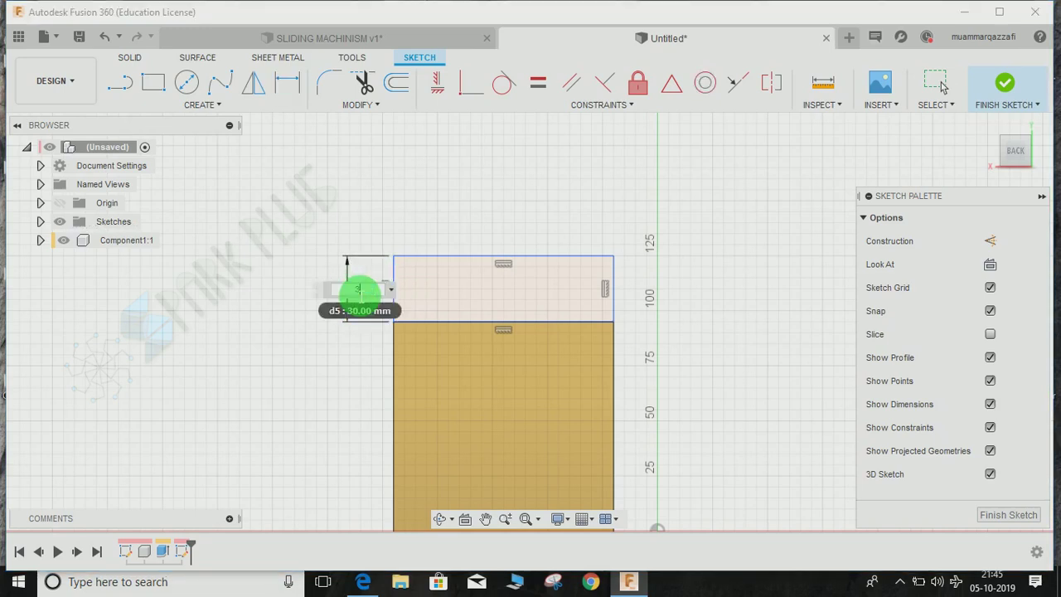
pyautogui.press('Return')
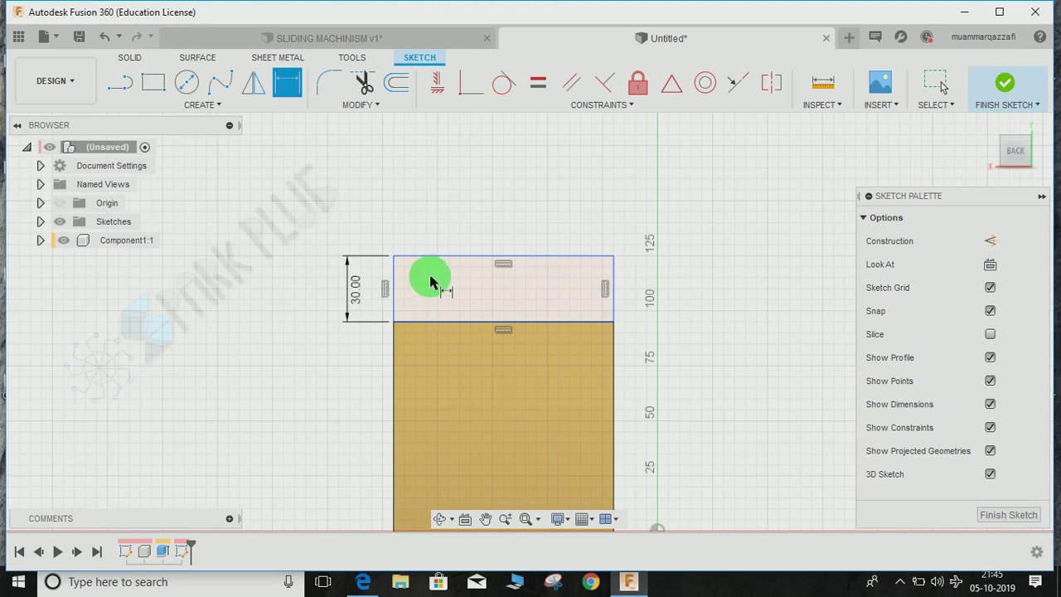
pyautogui.click(493, 255)
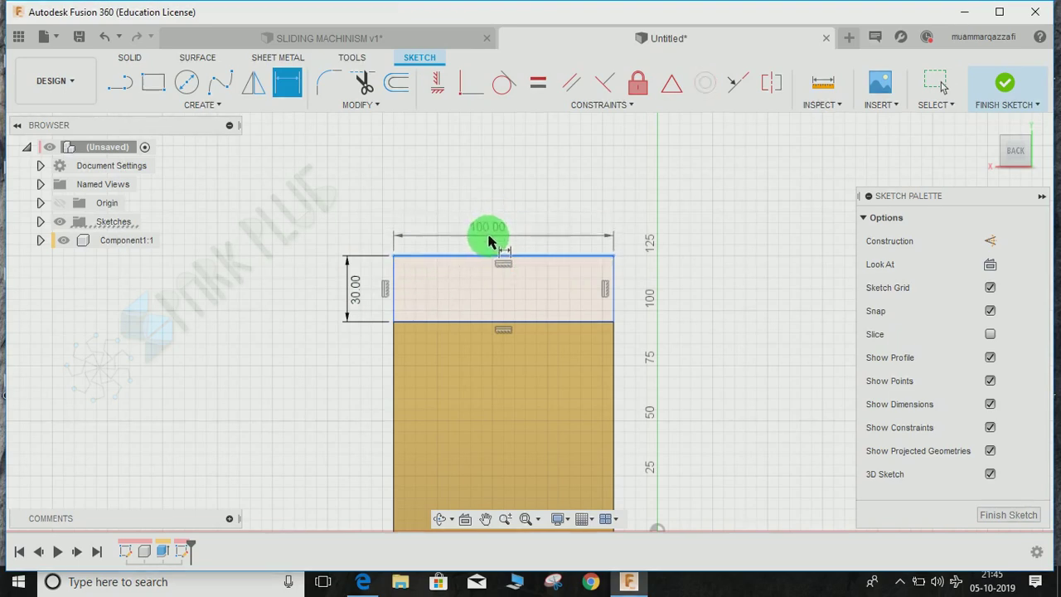
pyautogui.press('Escape')
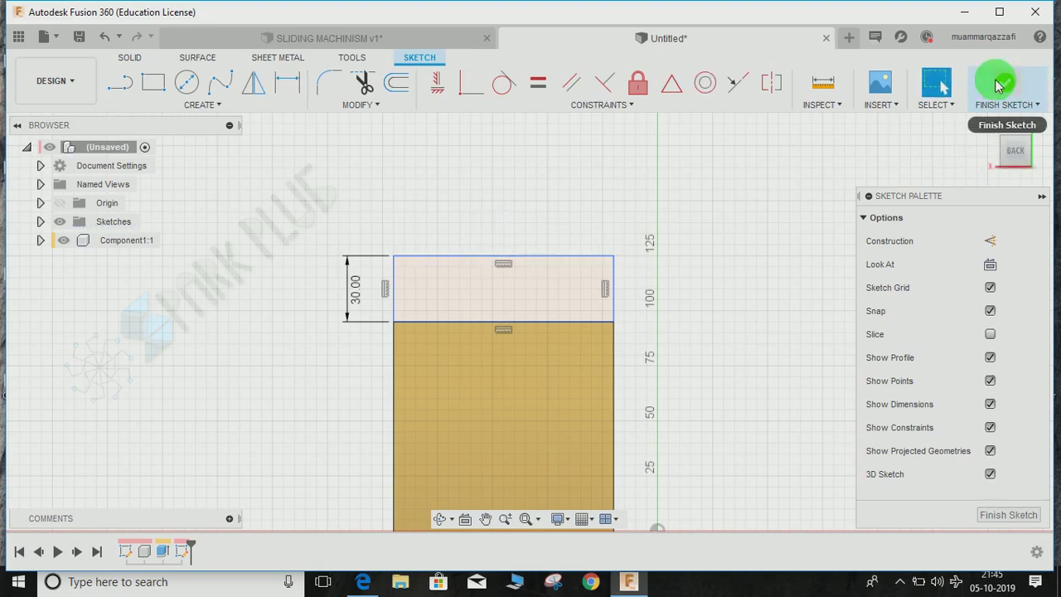
pyautogui.click(999, 85)
# Extrude the 30 mm high rectangle 75 mm along the bar's top face as a new component
pyautogui.moveTo(552, 386)
pyautogui.keyDown('shift'); pyautogui.mouseDown(button='middle')
pyautogui.moveTo(635, 384)
pyautogui.moveTo(792, 327)
pyautogui.mouseUp(button='middle'); pyautogui.keyUp('shift')
pyautogui.click(998, 119)
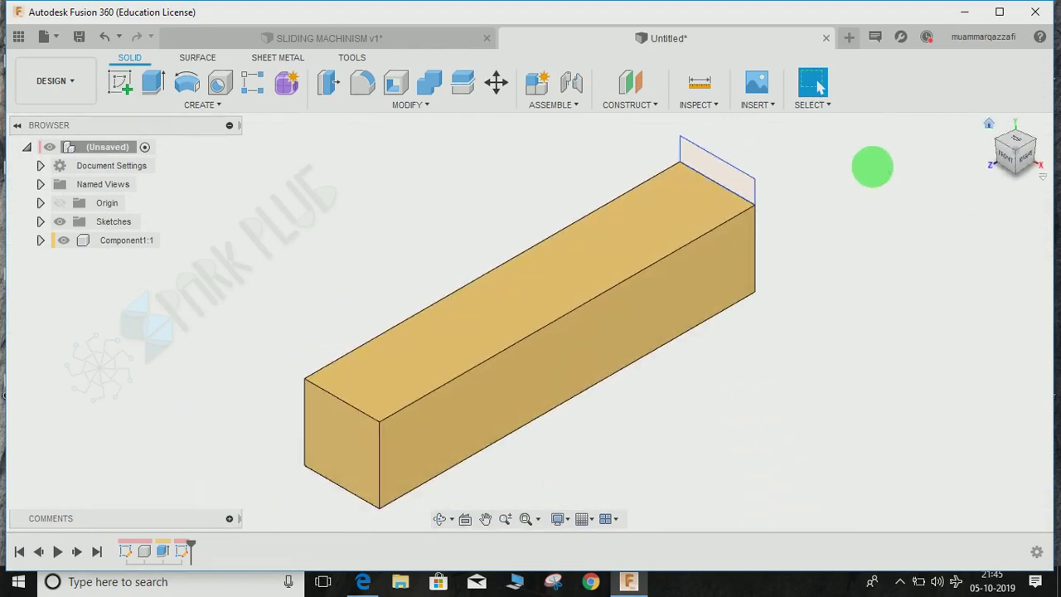
pyautogui.moveTo(773, 222); pyautogui.dragTo(744, 226, button='middle')
pyautogui.click(151, 82)
pyautogui.click(710, 171)
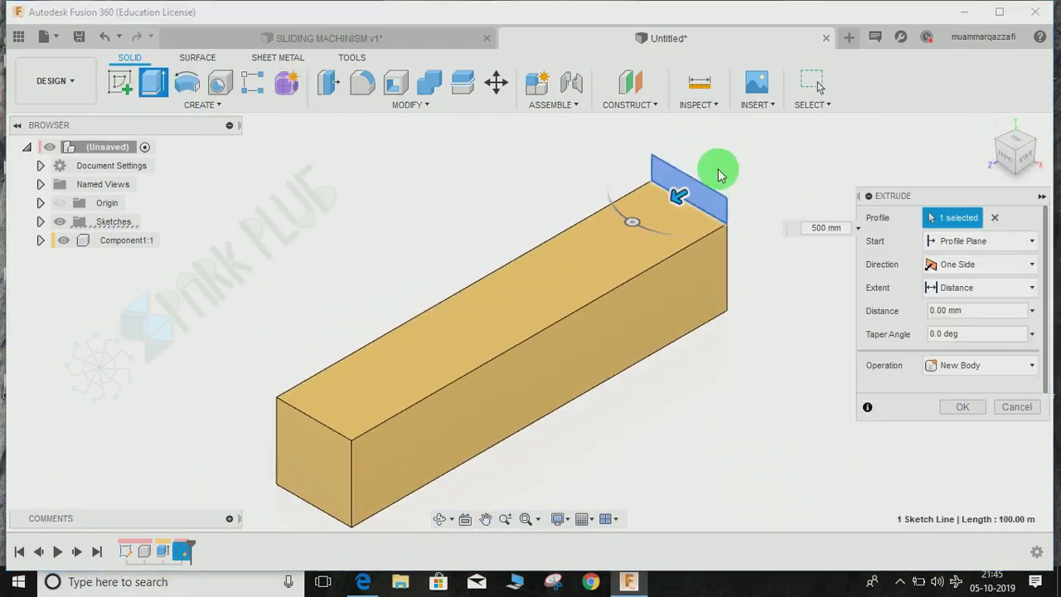
pyautogui.moveTo(682, 197); pyautogui.dragTo(623, 227)
pyautogui.click(935, 366)
pyautogui.click(946, 370)
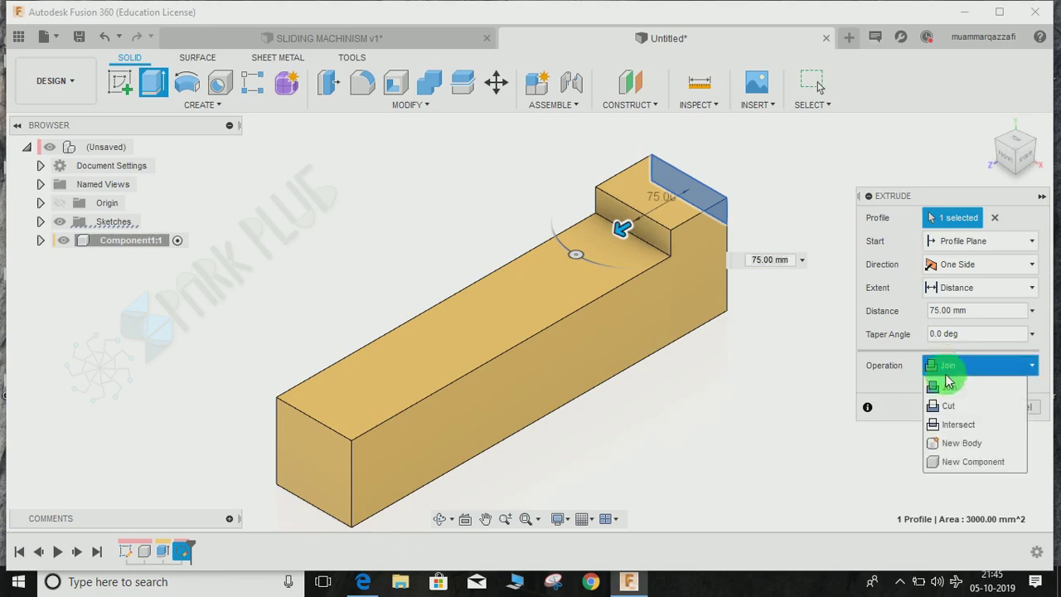
pyautogui.click(963, 469)
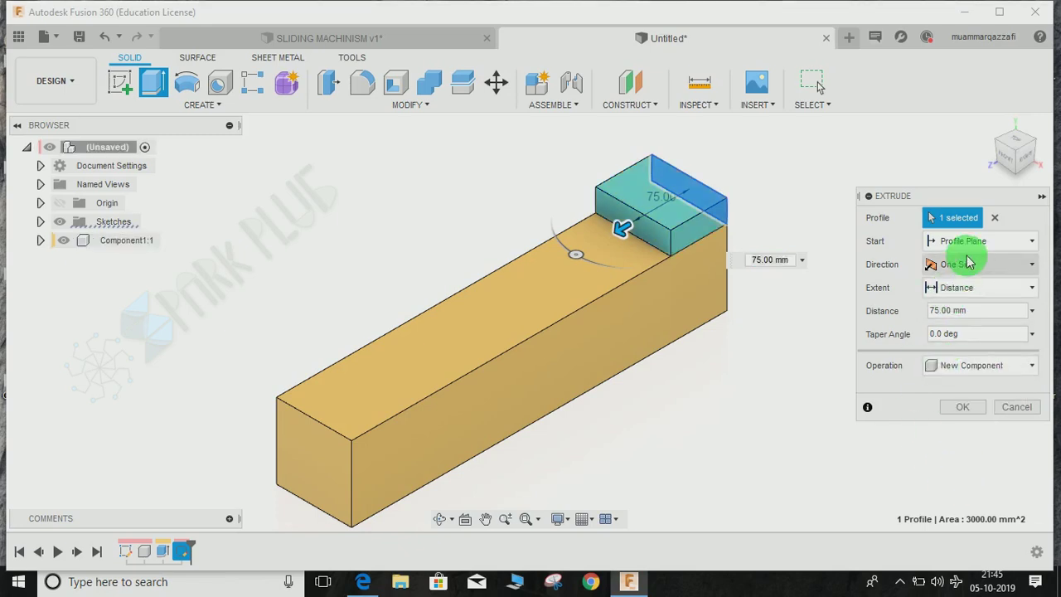
pyautogui.moveTo(990, 311); pyautogui.dragTo(899, 332)
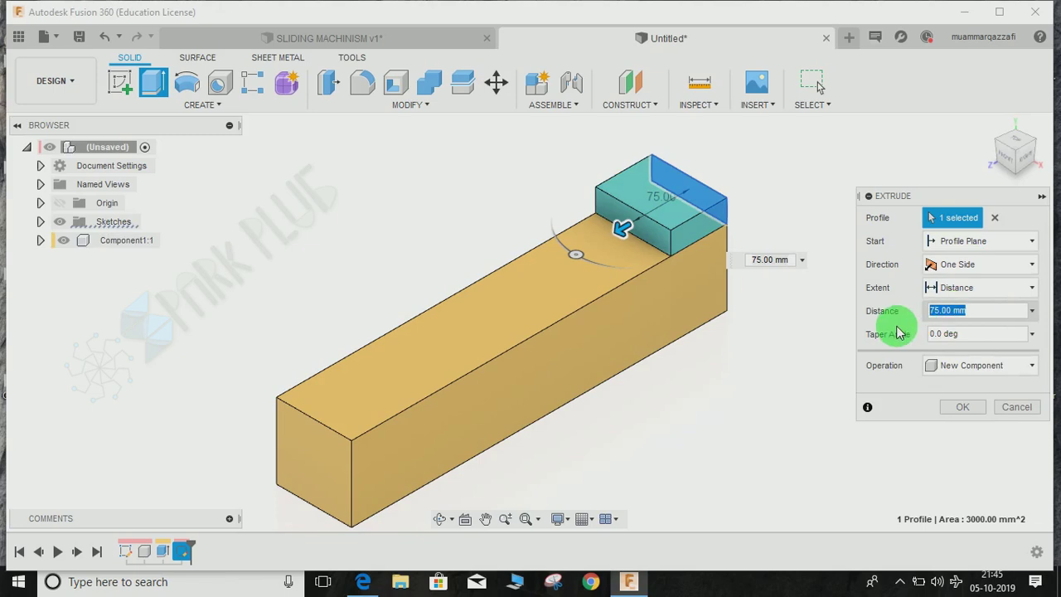
pyautogui.write('75')
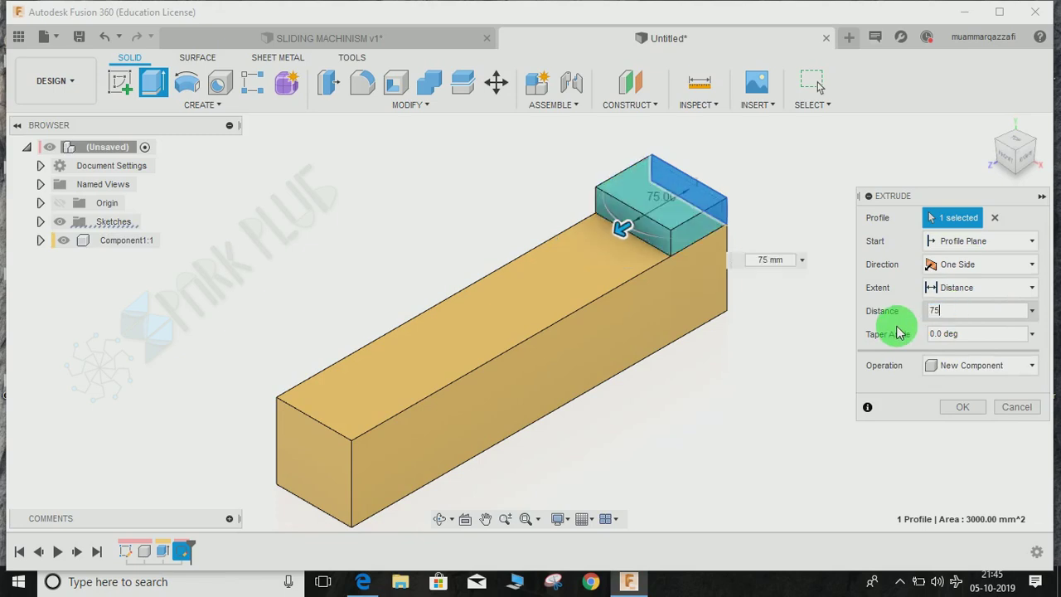
pyautogui.click(960, 410)
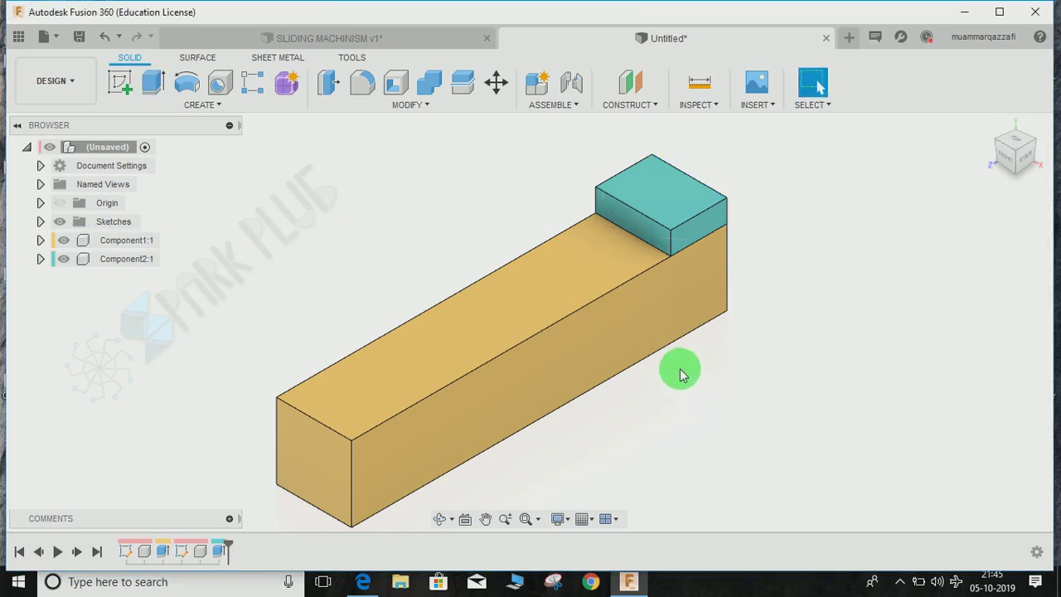
# Try moving the block and the bar freely as separate components, and revert their positions
pyautogui.moveTo(680, 372); pyautogui.dragTo(711, 365, button='middle')
pyautogui.moveTo(699, 194); pyautogui.dragTo(863, 193)
pyautogui.moveTo(565, 279); pyautogui.dragTo(657, 263)
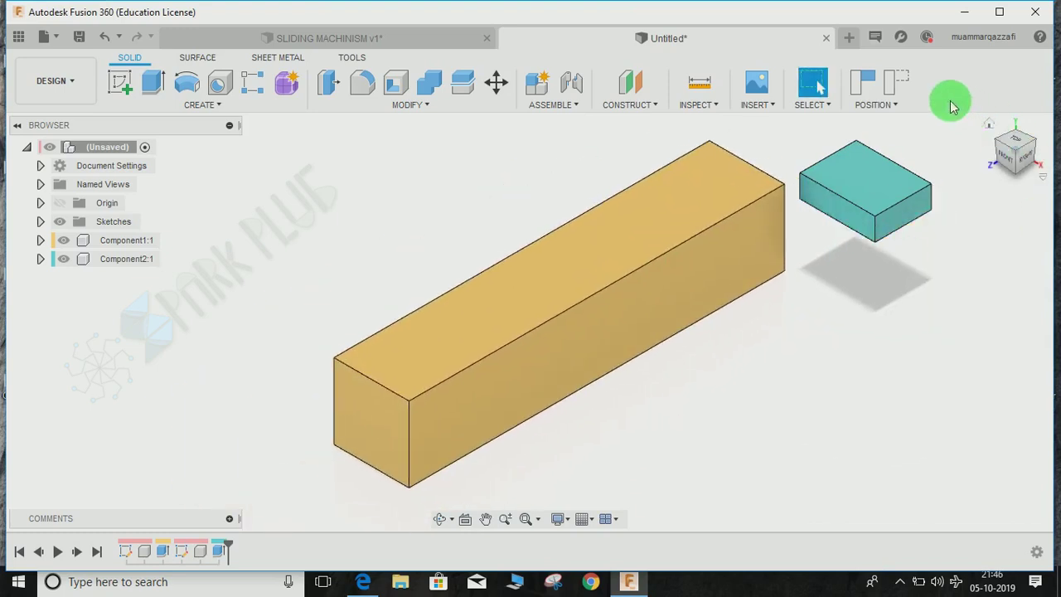
pyautogui.click(896, 86)
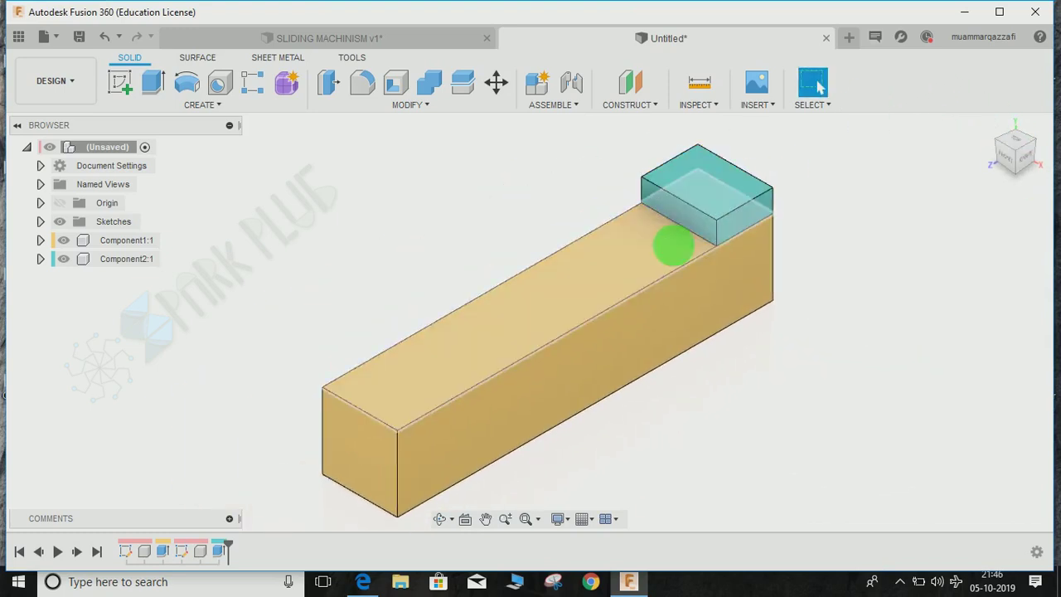
# Sketch a 25 mm diameter circle on the bar's long side face, near the front end
pyautogui.moveTo(761, 165); pyautogui.dragTo(620, 217, button='middle')
pyautogui.moveTo(578, 326); pyautogui.dragTo(677, 259, button='middle')
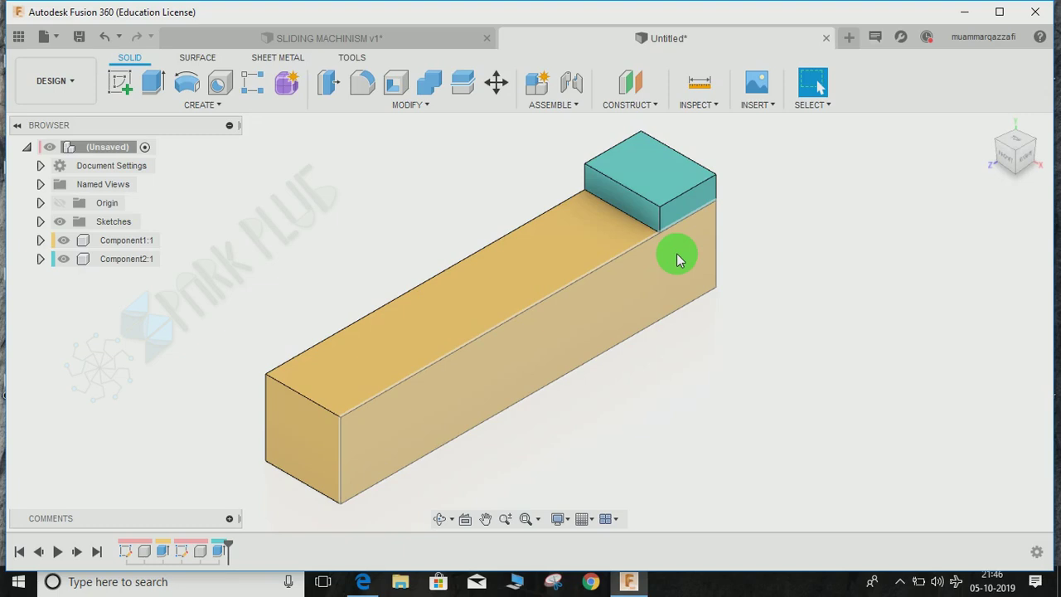
pyautogui.moveTo(722, 239); pyautogui.dragTo(751, 232, button='middle')
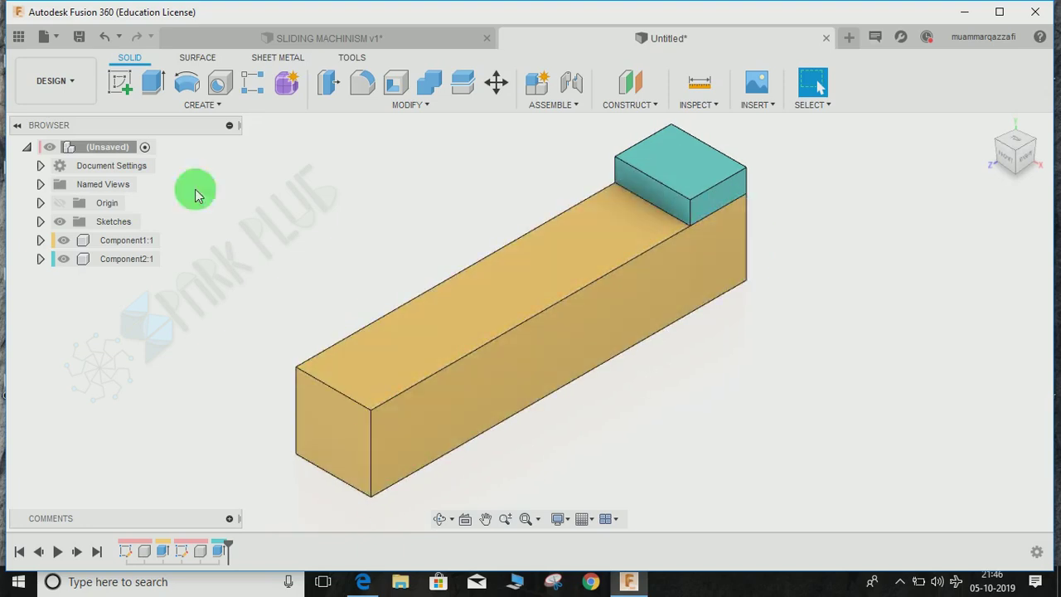
pyautogui.click(120, 83)
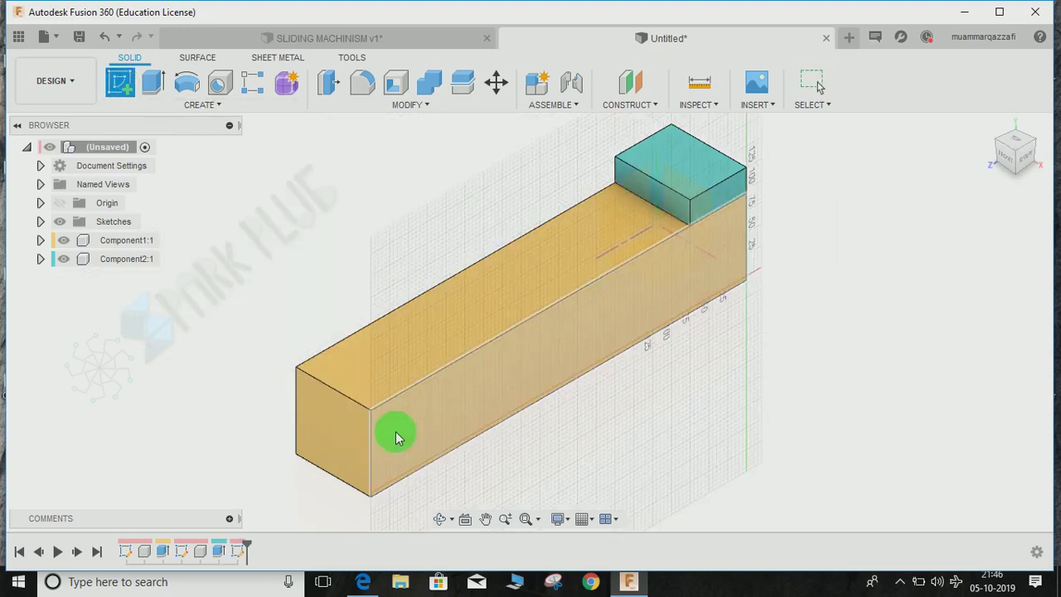
pyautogui.click(395, 437)
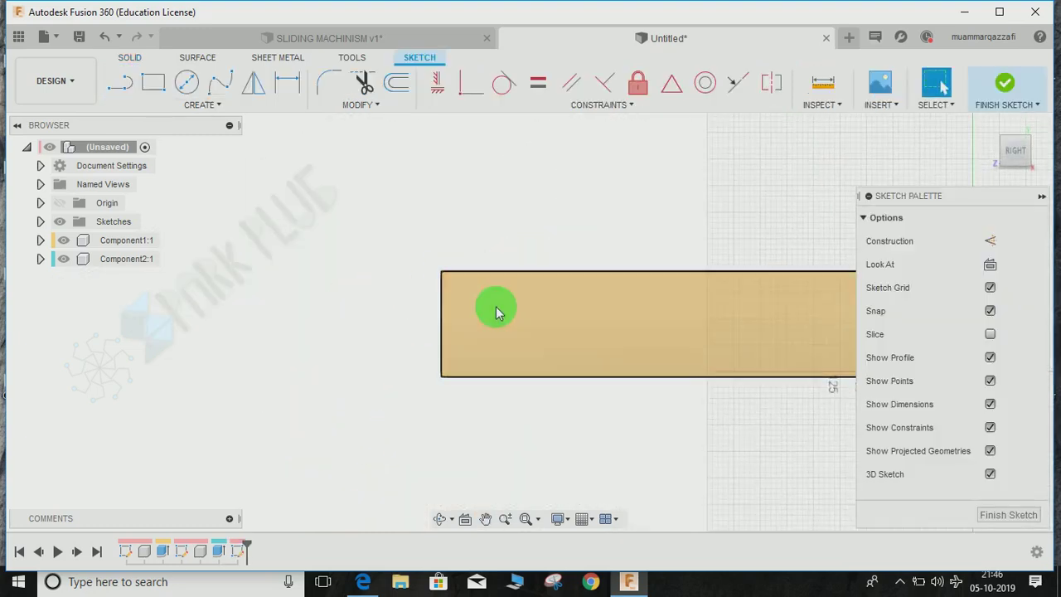
pyautogui.press('c')
pyautogui.click(487, 328)
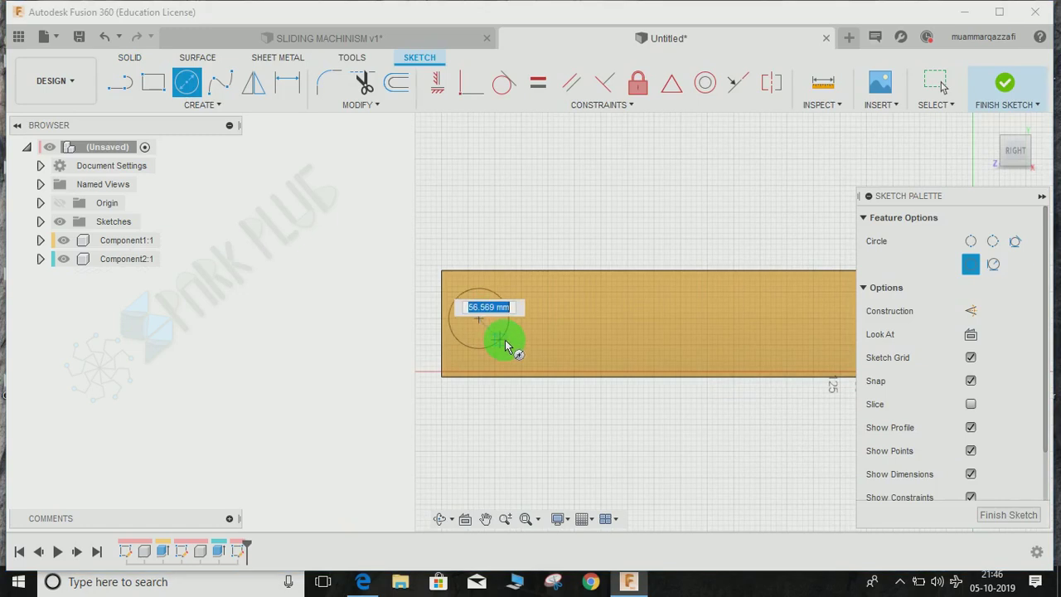
pyautogui.write('25')
pyautogui.press('Return')
pyautogui.press('Escape')
pyautogui.scroll(2, 504, 340)
pyautogui.scroll(1, 505, 340)
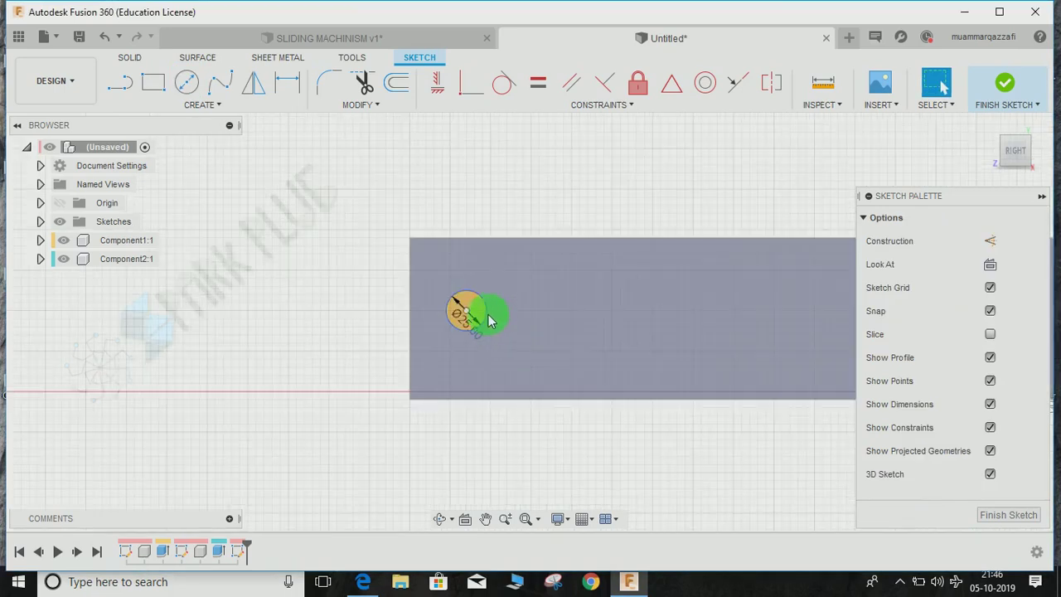
# Dimension the circle's center 50 mm from the bar's top edge and 40 mm from its front end, and finish the sketch
pyautogui.press('d')
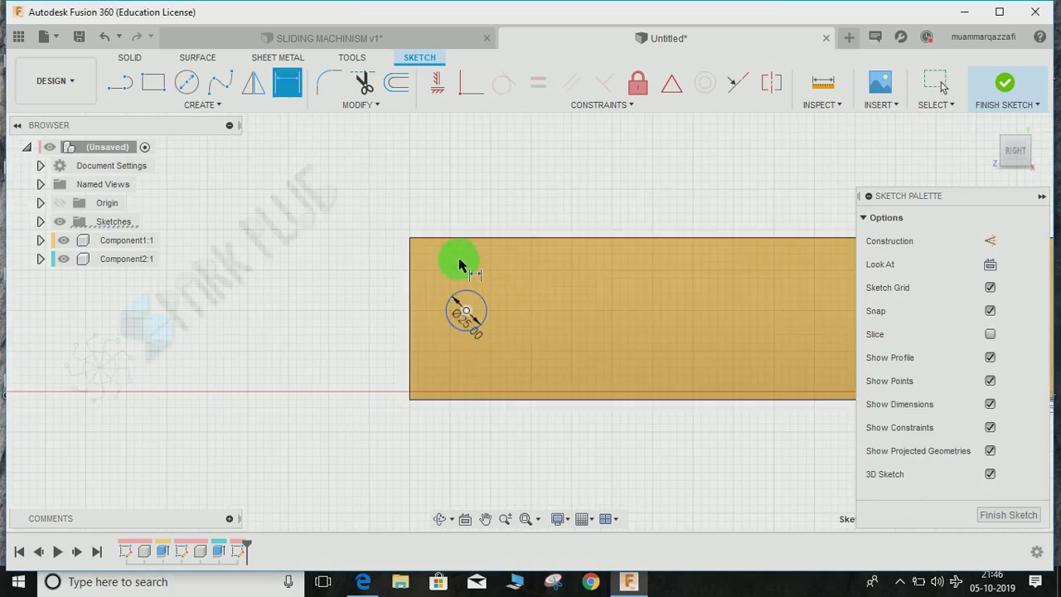
pyautogui.click(472, 246)
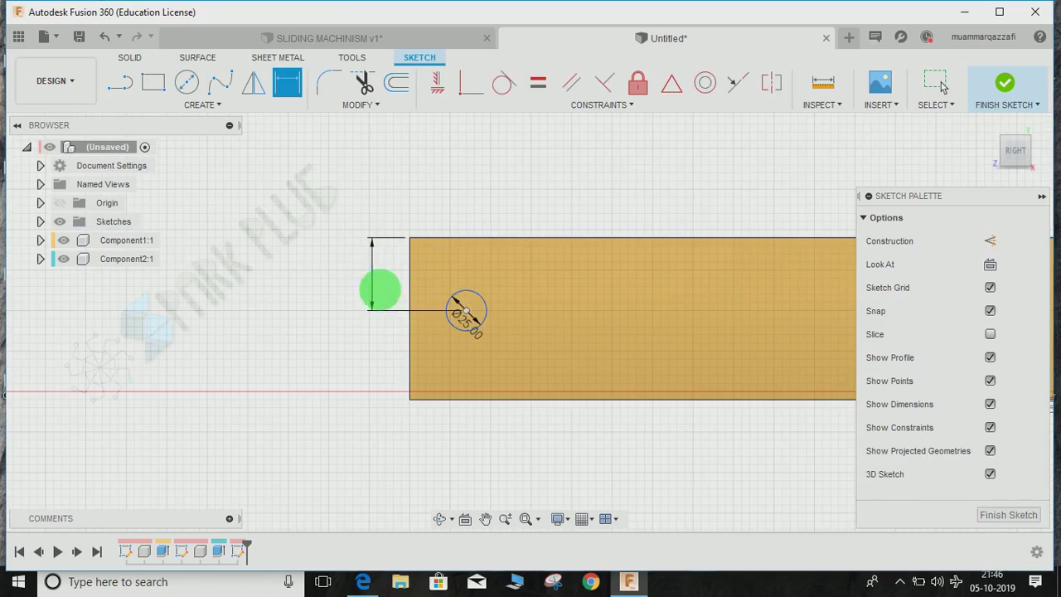
pyautogui.click(386, 291)
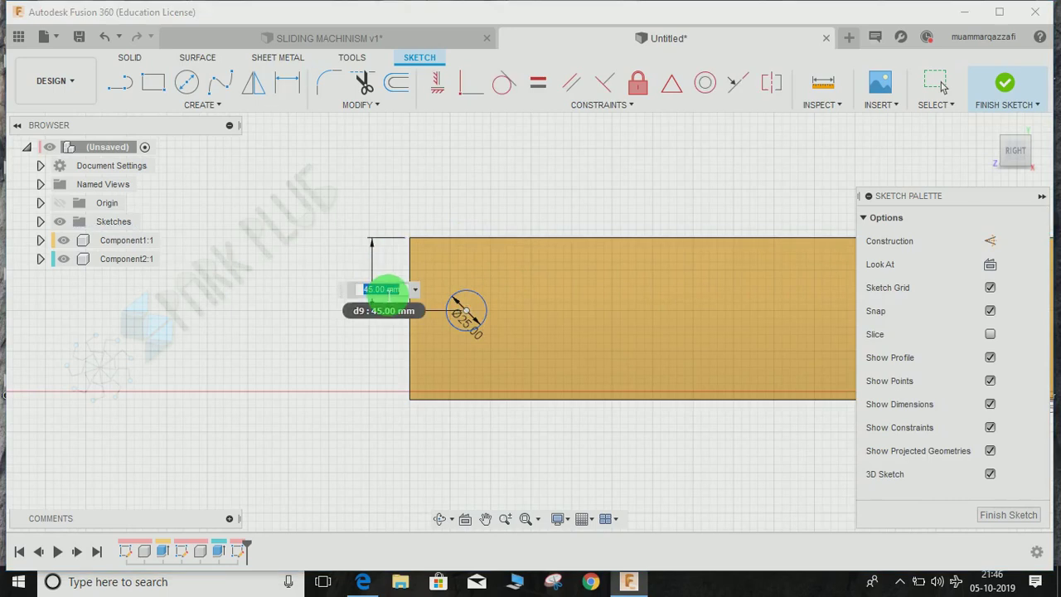
pyautogui.write('50')
pyautogui.press('Return')
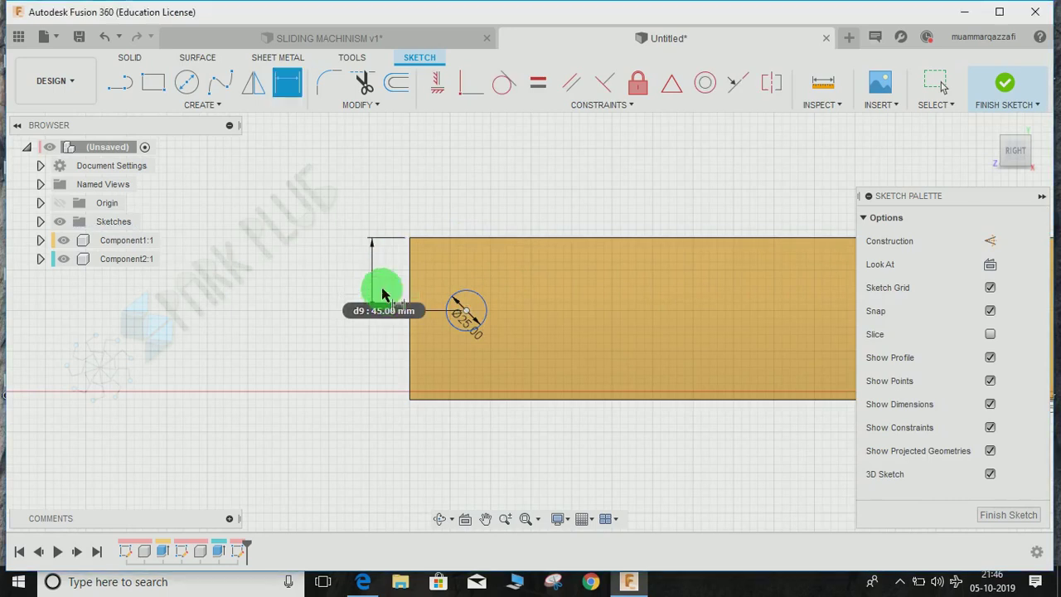
pyautogui.click(408, 348)
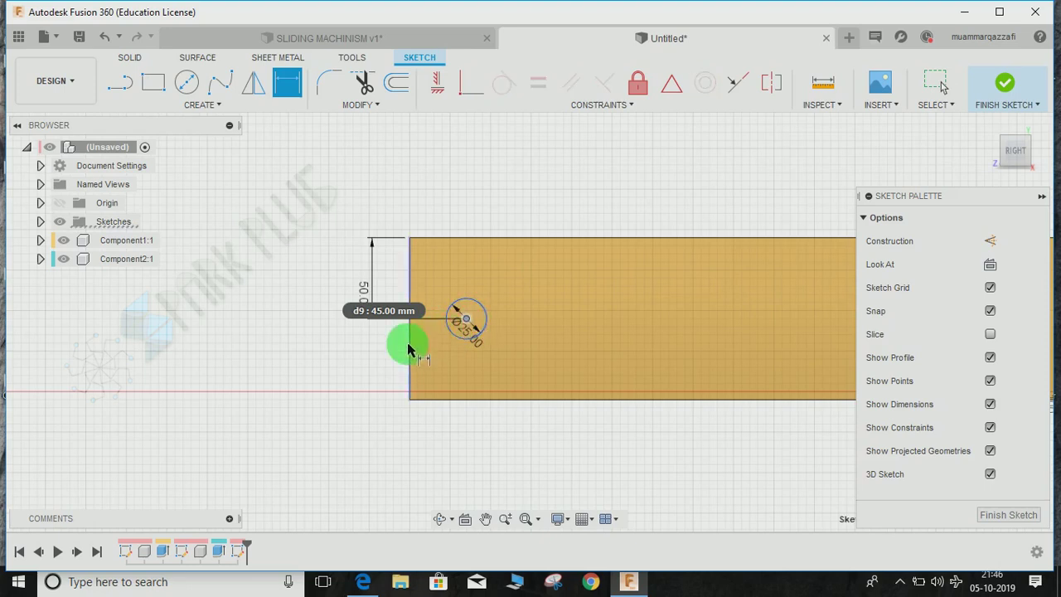
pyautogui.click(362, 371)
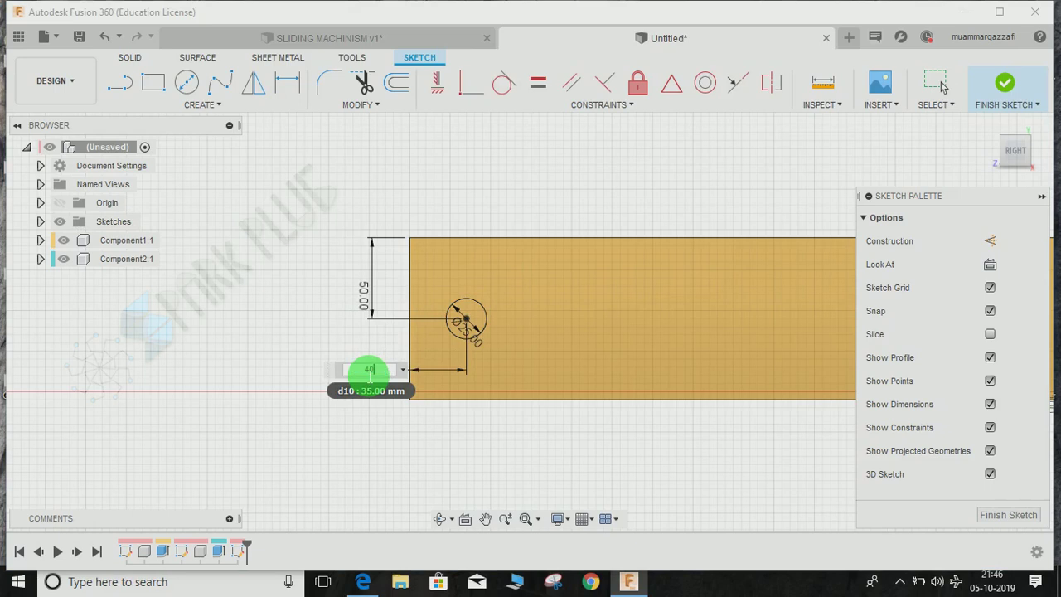
pyautogui.press('Return')
pyautogui.click(1005, 83)
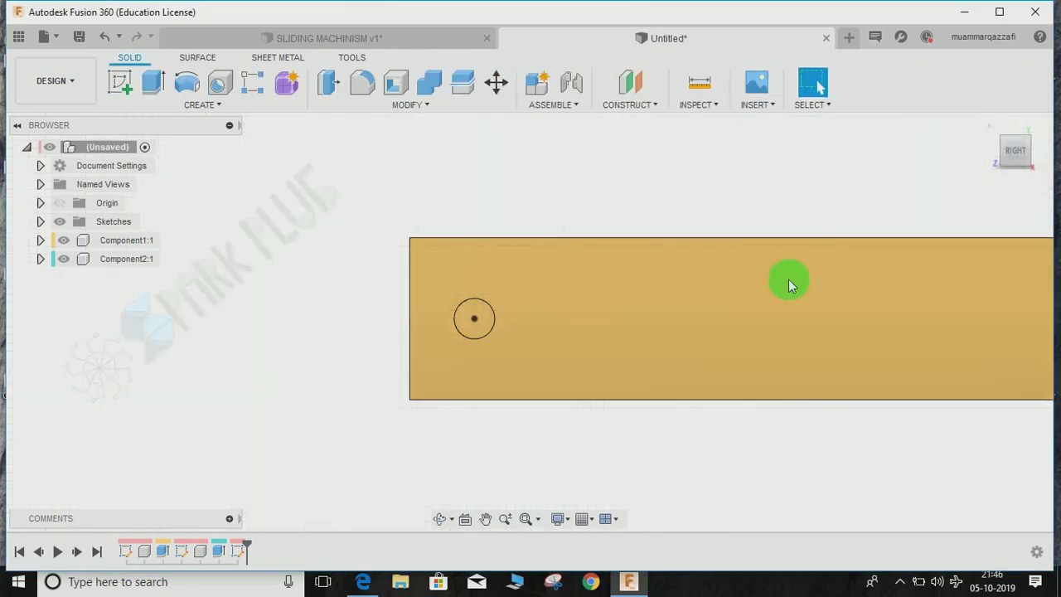
# Cut the circle through the full width of the bar with a -165 mm extrusion
pyautogui.keyDown('shift'); pyautogui.moveTo(538, 414); pyautogui.dragTo(596, 451, button='middle'); pyautogui.keyUp('shift')
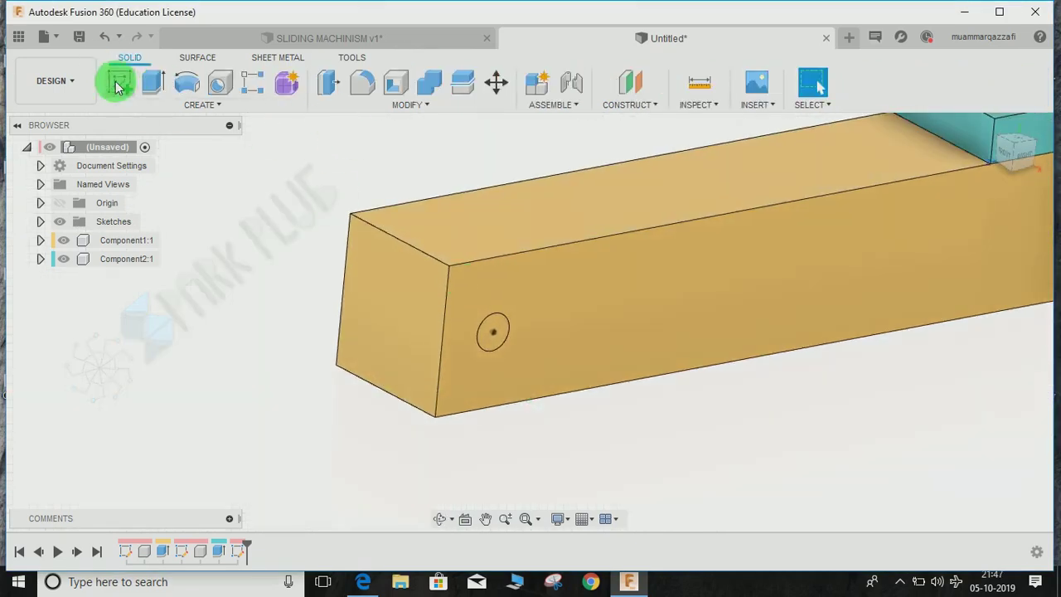
pyautogui.click(153, 82)
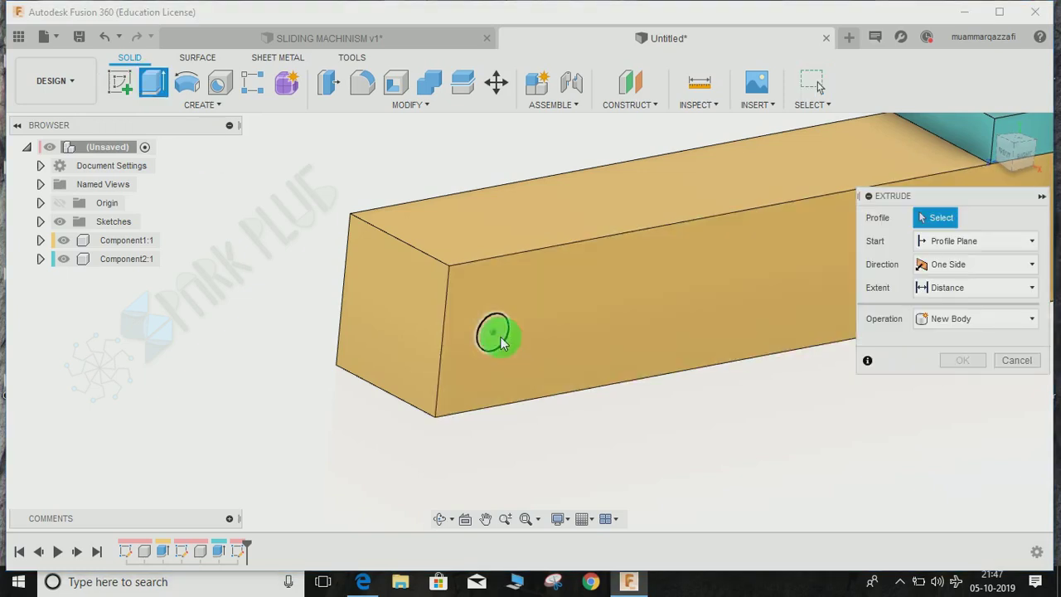
pyautogui.click(496, 333)
pyautogui.moveTo(388, 322); pyautogui.dragTo(321, 245)
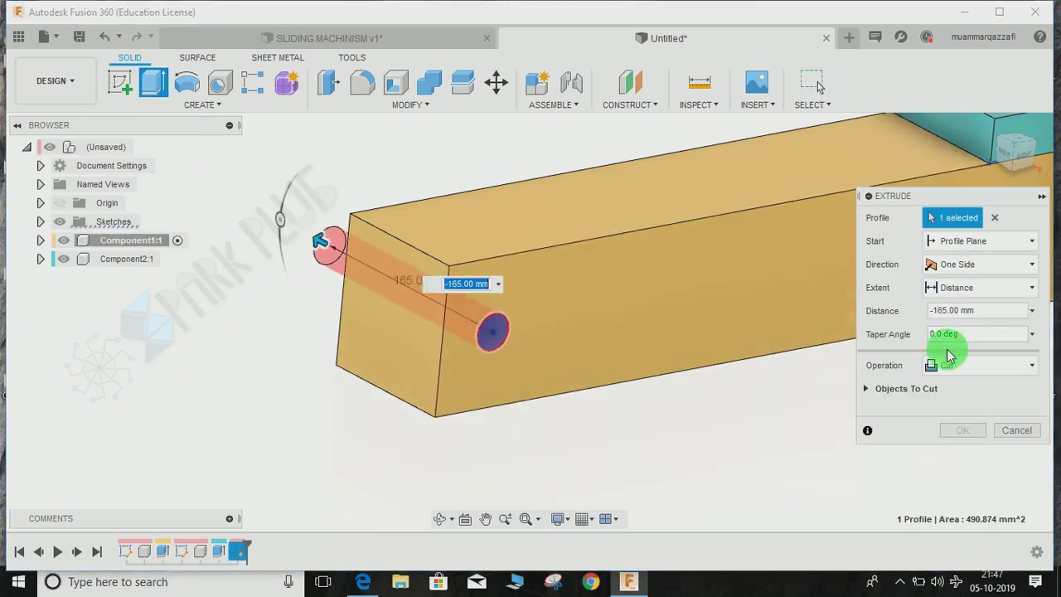
pyautogui.click(964, 432)
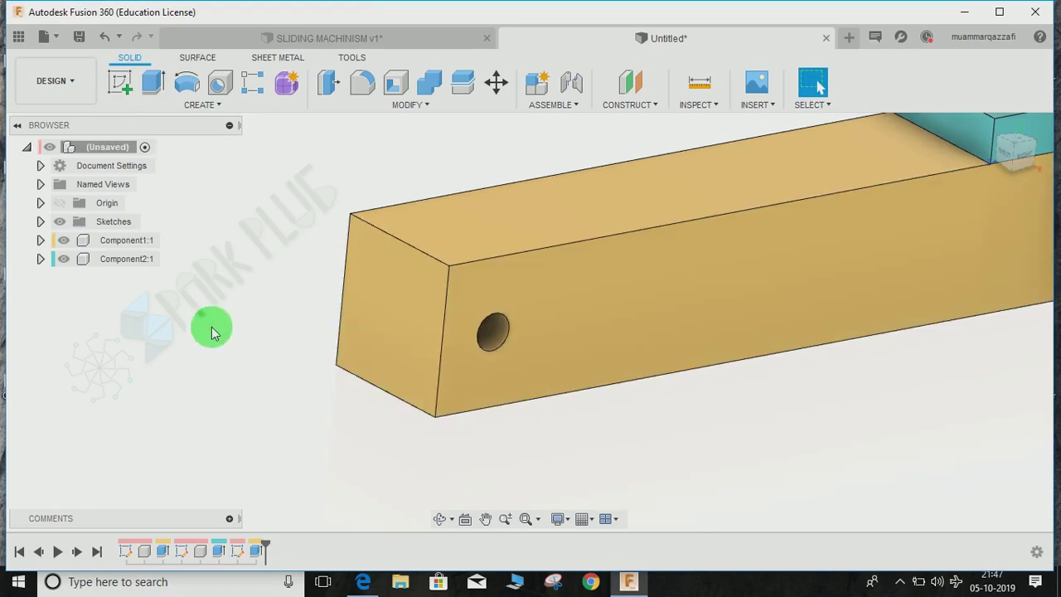
# Make the circle's sketch visible again while keeping the two rectangle sketches hidden
pyautogui.click(40, 222)
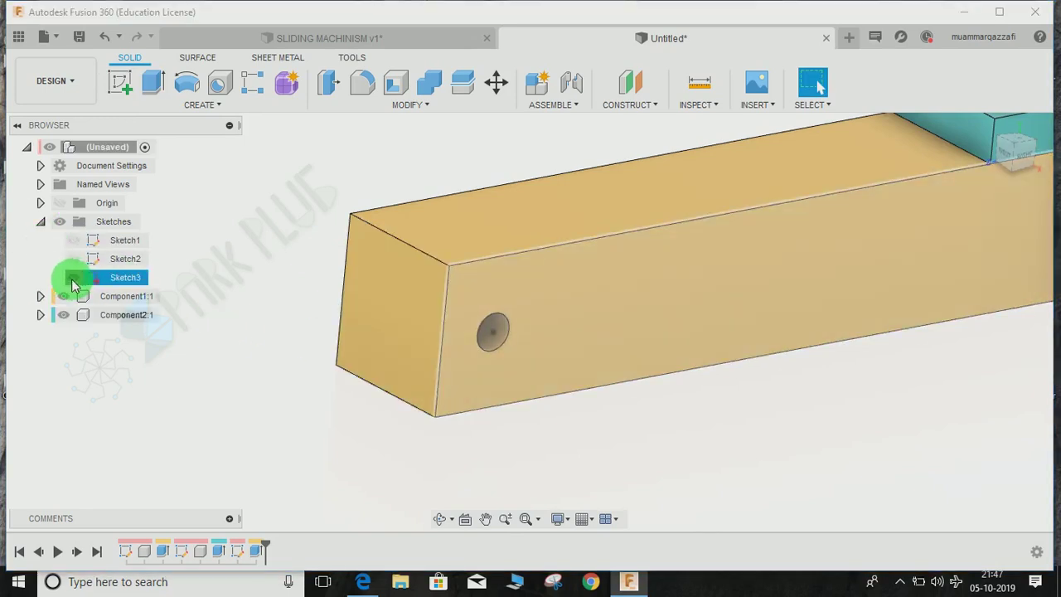
pyautogui.click(72, 262)
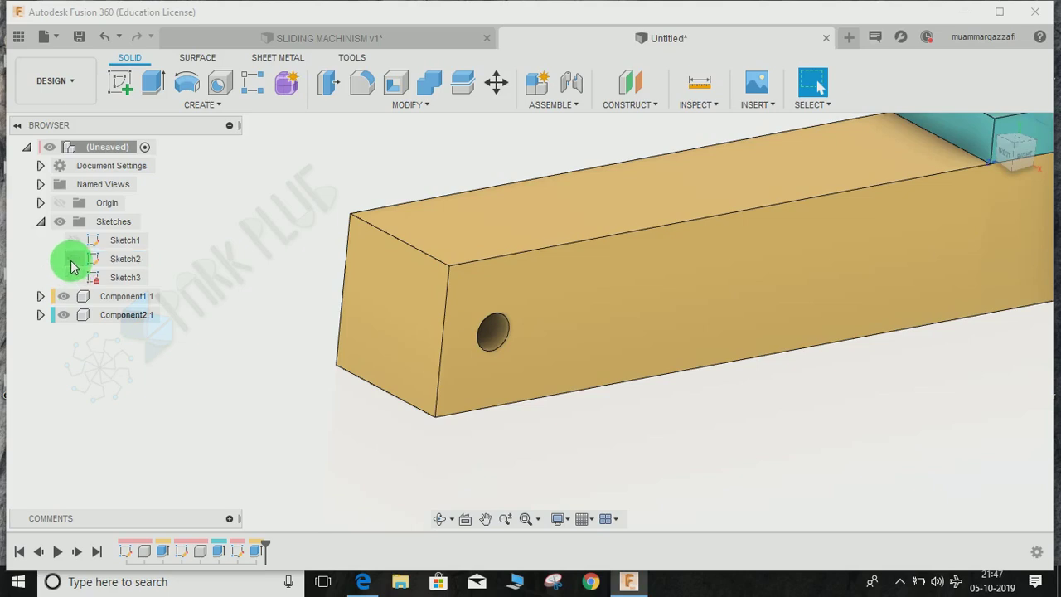
pyautogui.click(72, 241)
pyautogui.click(72, 241)
pyautogui.click(71, 277)
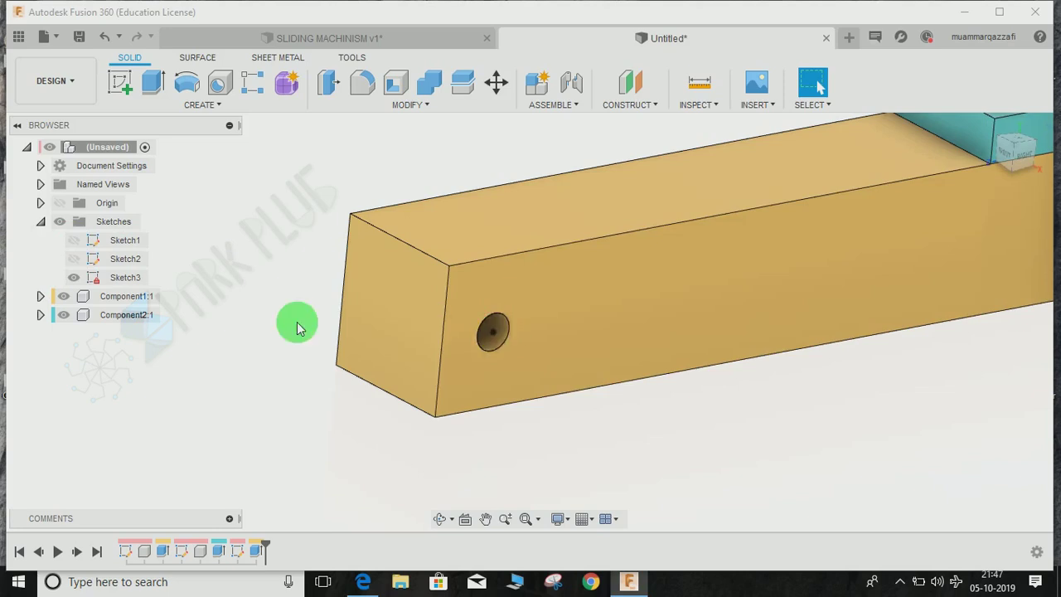
# Extrude the hole's circle as a new component in two directions, 30 mm outward and 150 mm through the bar
pyautogui.click(152, 82)
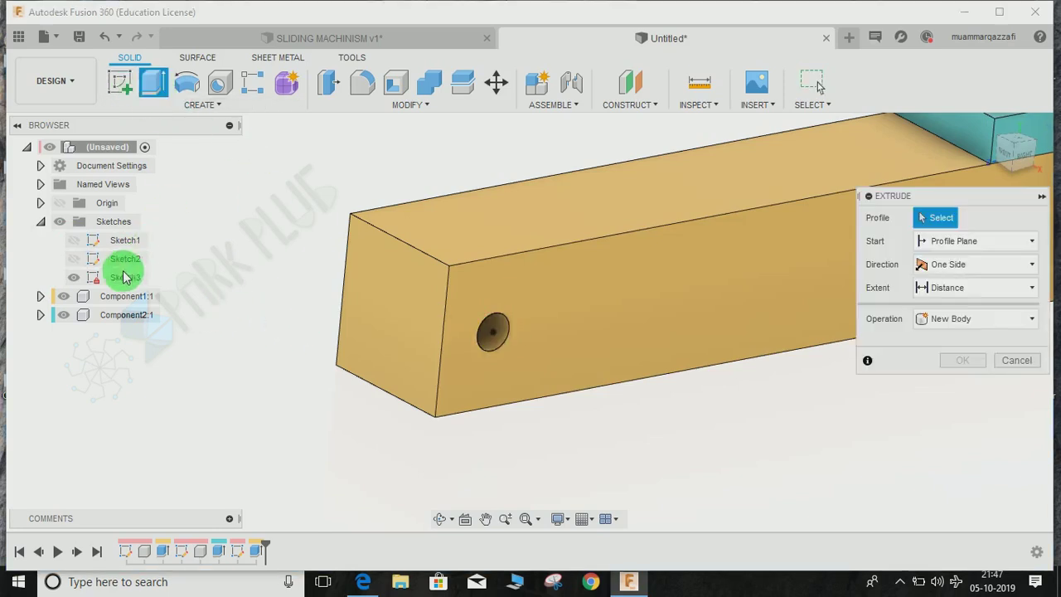
pyautogui.click(495, 328)
pyautogui.moveTo(520, 351); pyautogui.dragTo(533, 355)
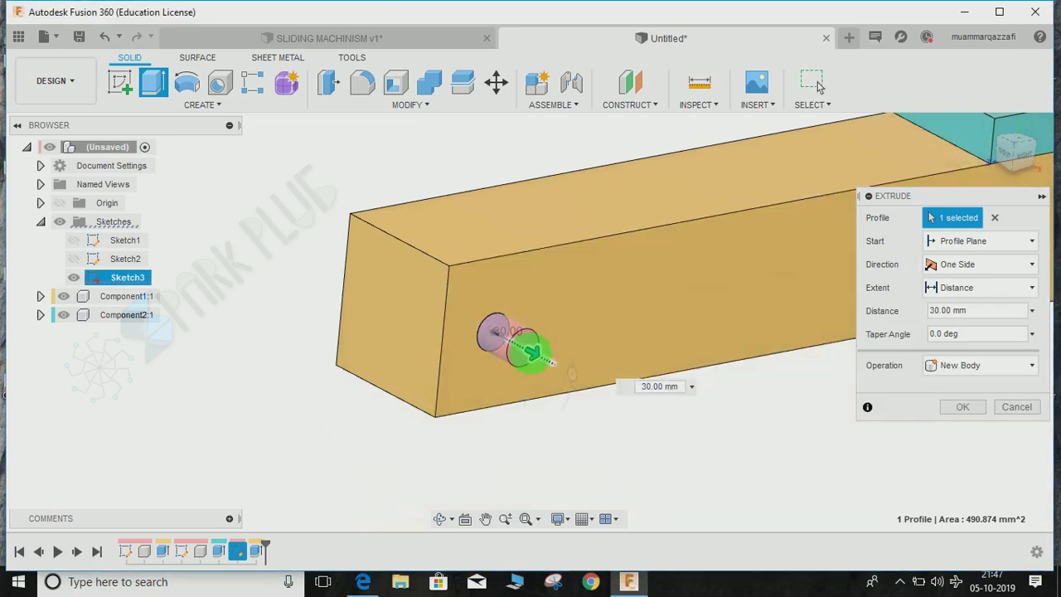
pyautogui.click(988, 365)
pyautogui.click(973, 462)
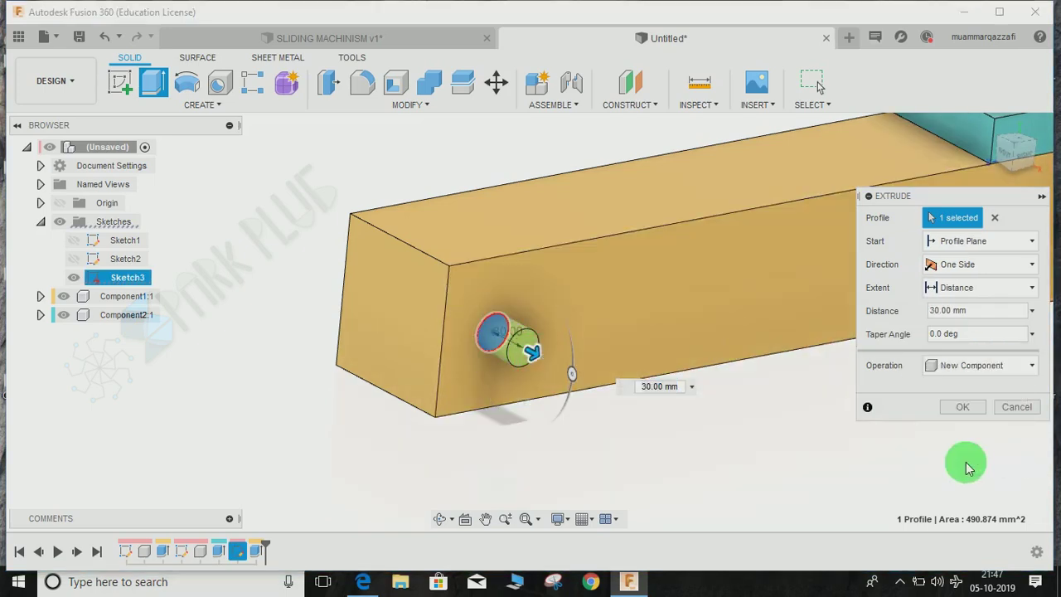
pyautogui.keyDown('shift'); pyautogui.moveTo(553, 307); pyautogui.dragTo(613, 336, button='middle'); pyautogui.keyUp('shift')
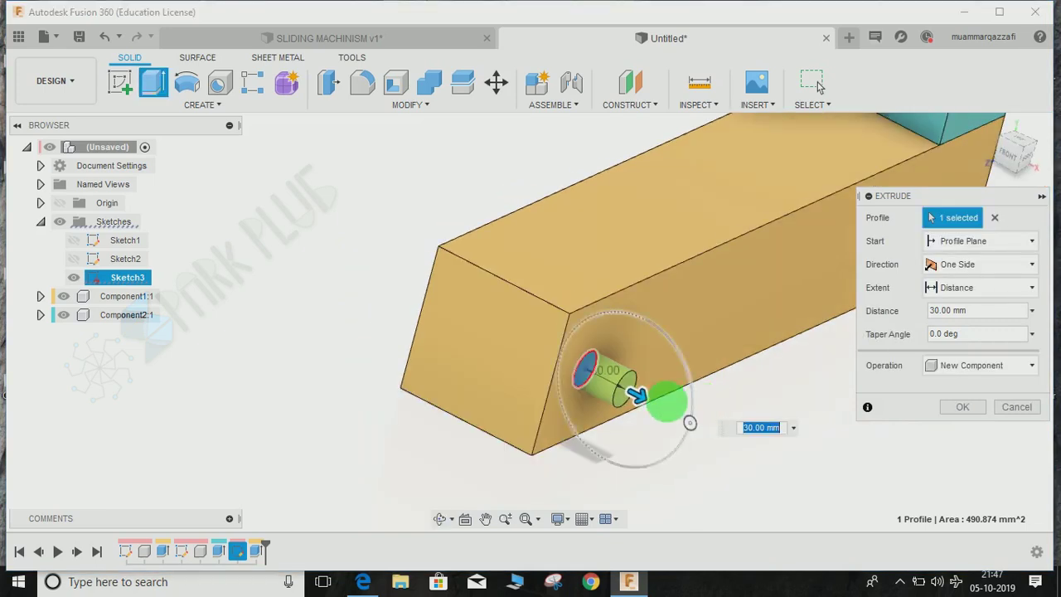
pyautogui.click(949, 266)
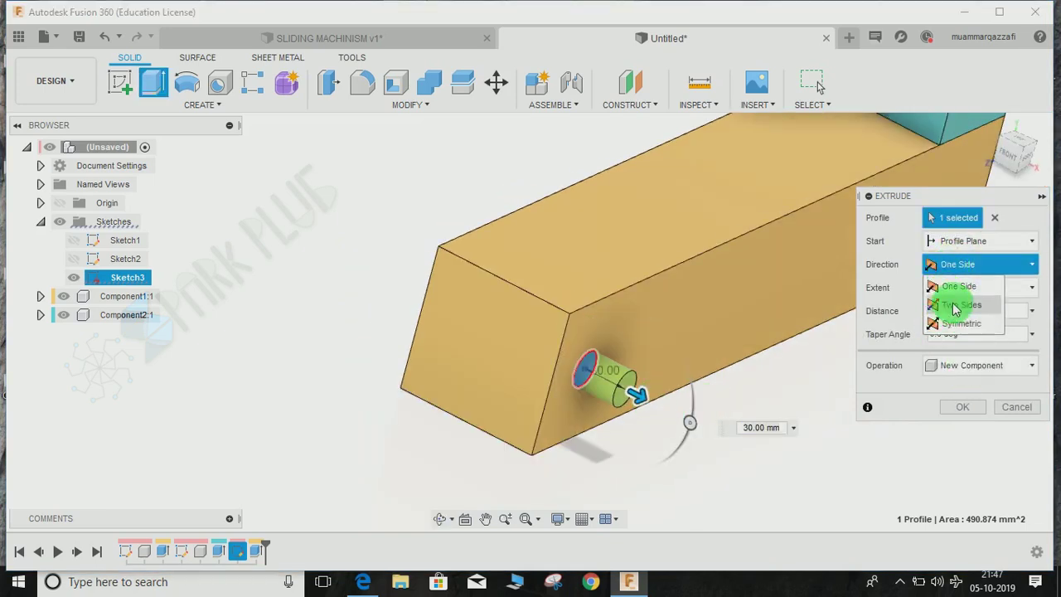
pyautogui.click(953, 302)
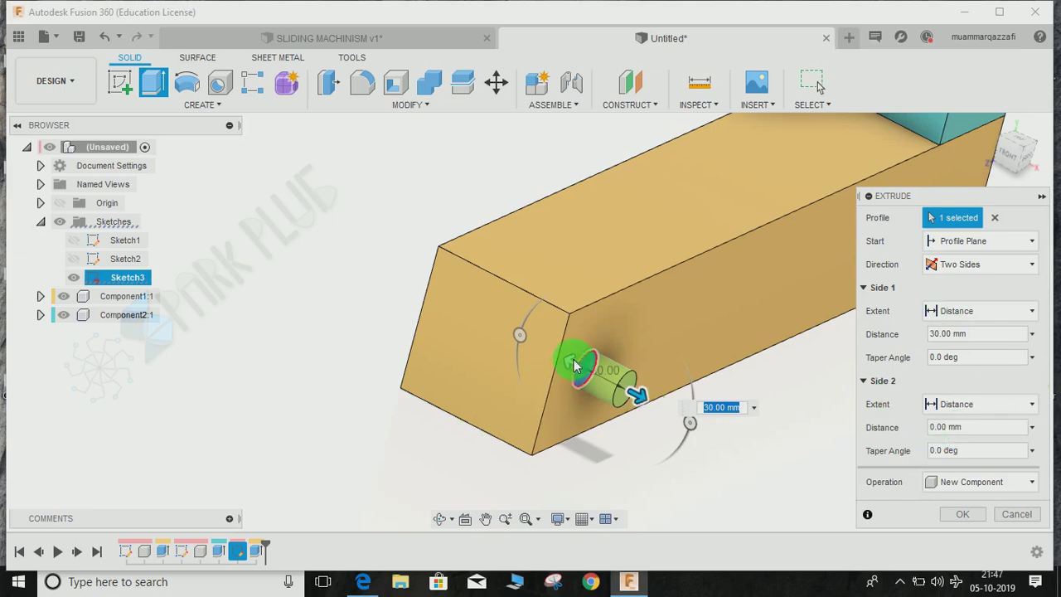
pyautogui.moveTo(578, 365); pyautogui.dragTo(372, 280)
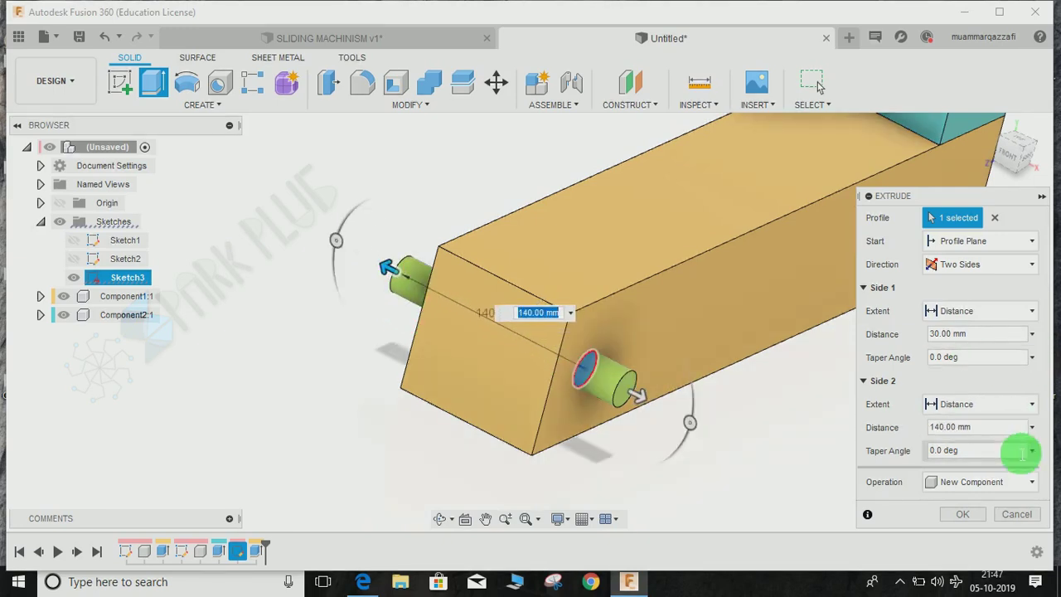
pyautogui.click(991, 429)
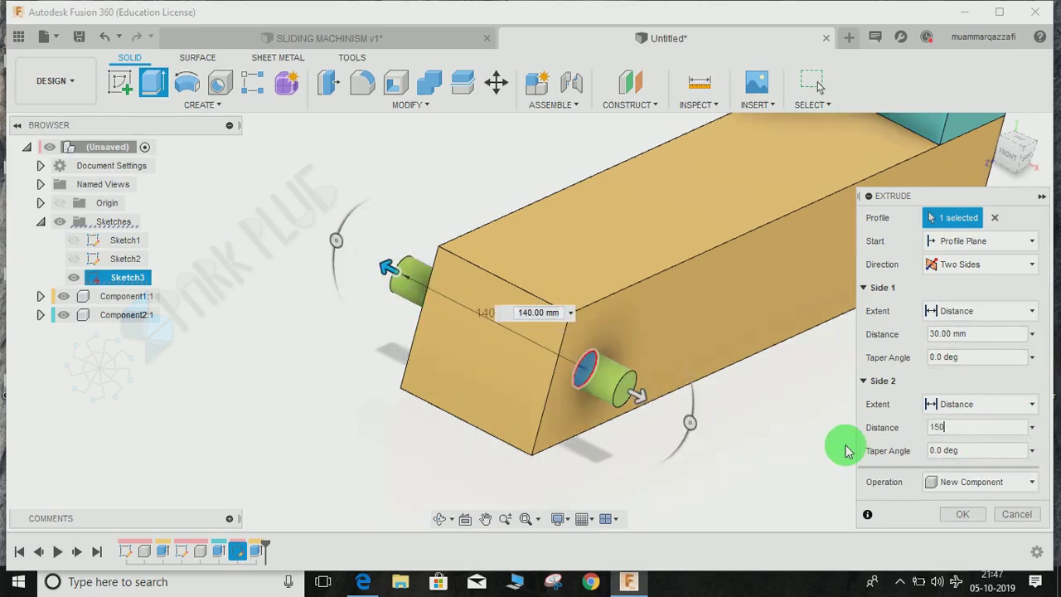
pyautogui.click(954, 518)
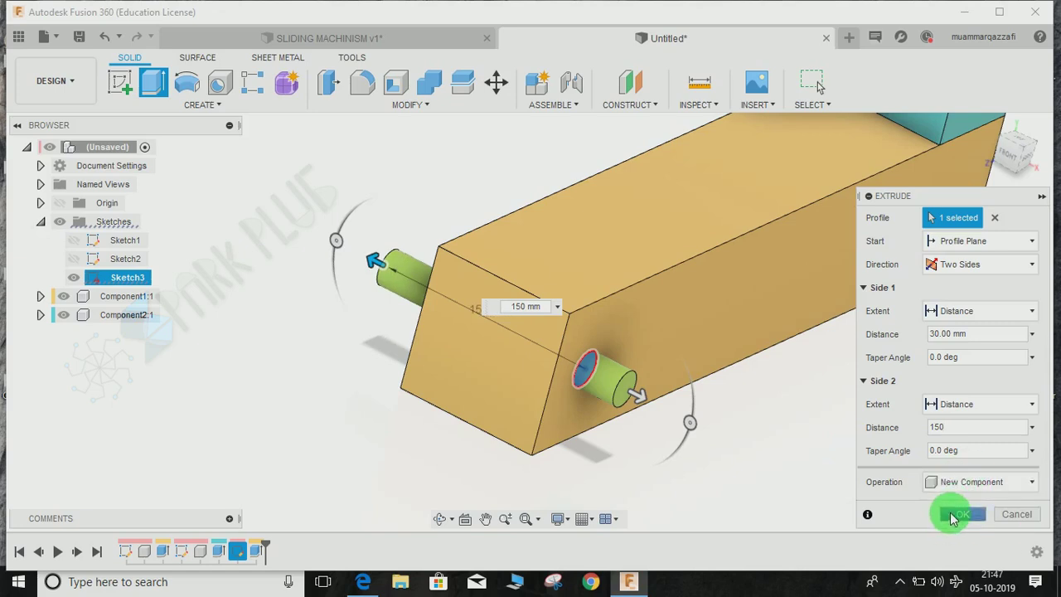
# Sketch a 40 mm diameter circle on the pin's protruding end face, concentric with the pin
pyautogui.moveTo(676, 340); pyautogui.dragTo(544, 367, button='middle')
pyautogui.keyDown('shift'); pyautogui.moveTo(561, 301); pyautogui.dragTo(578, 283, button='middle'); pyautogui.keyUp('shift')
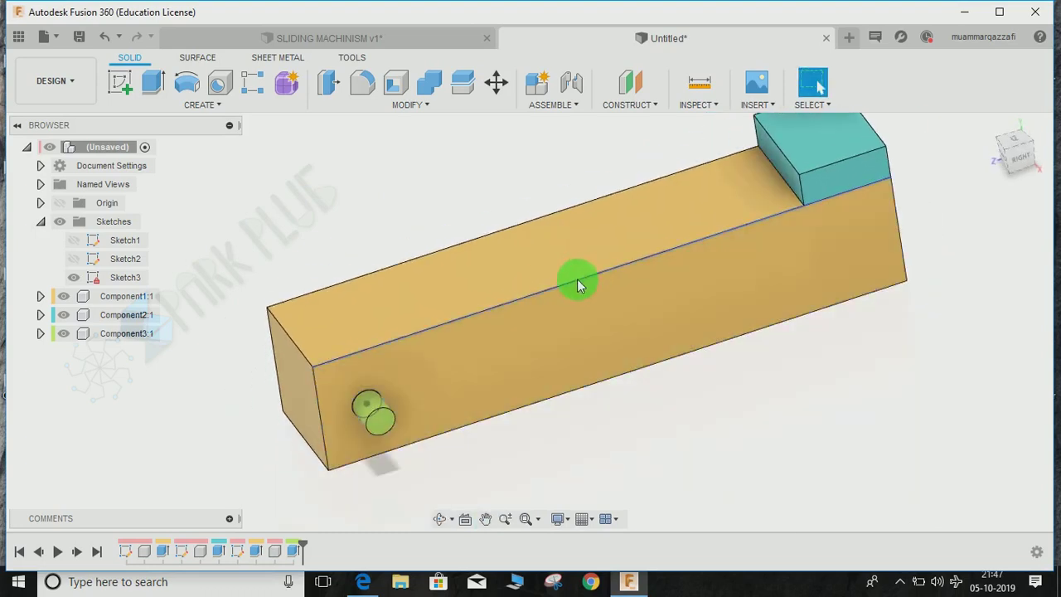
pyautogui.moveTo(427, 289); pyautogui.dragTo(485, 300, button='middle')
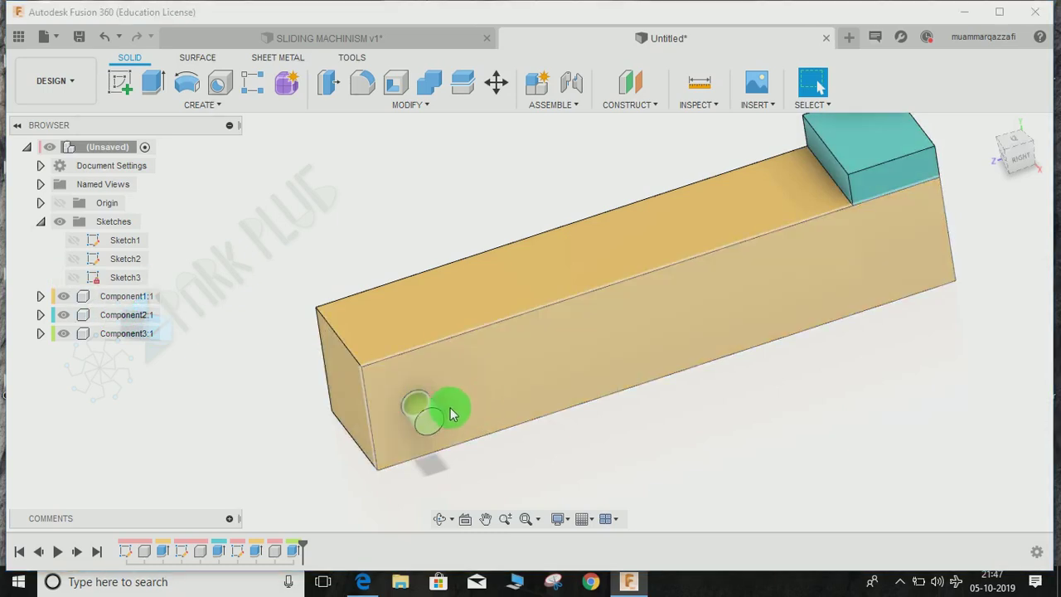
pyautogui.moveTo(450, 407); pyautogui.dragTo(403, 359, button='middle')
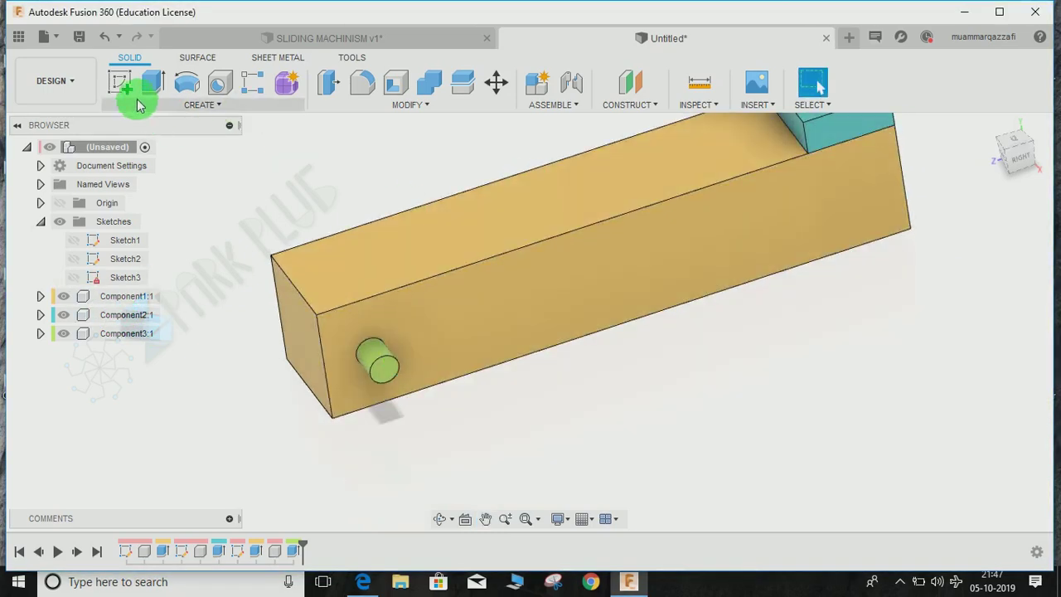
pyautogui.click(117, 87)
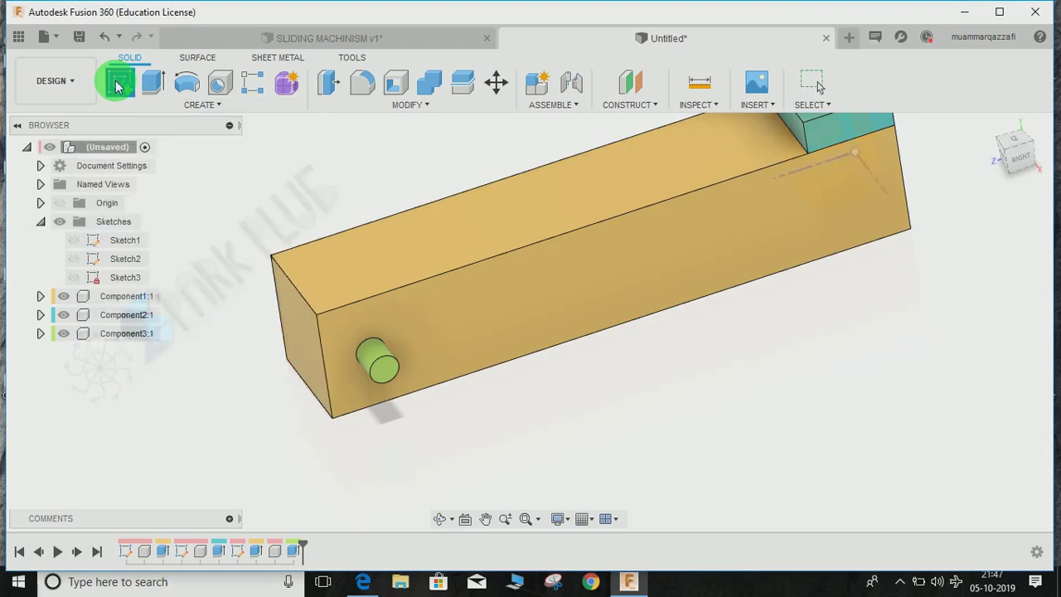
pyautogui.click(375, 383)
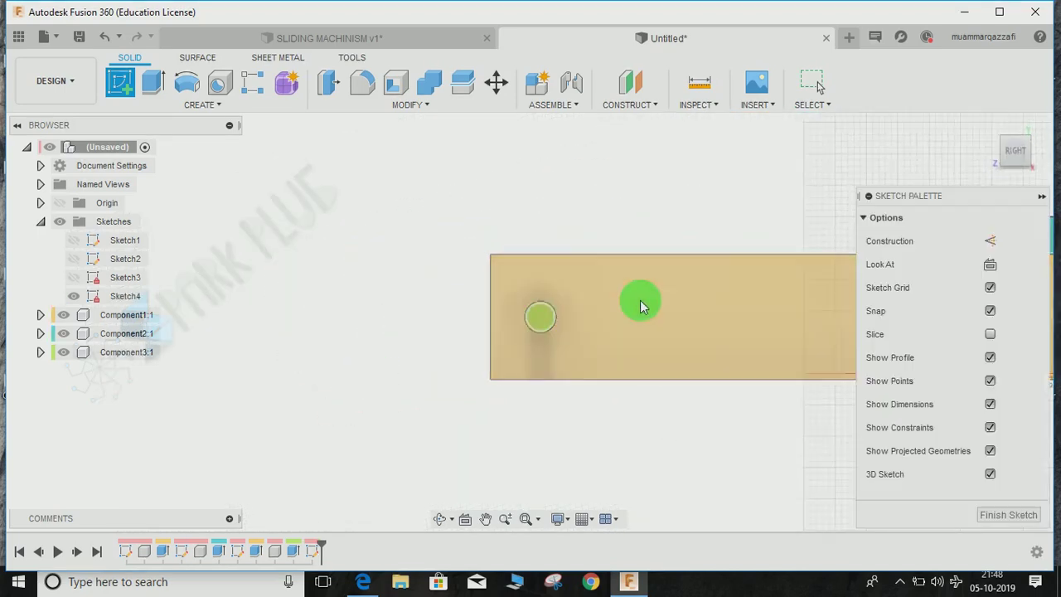
pyautogui.press('c')
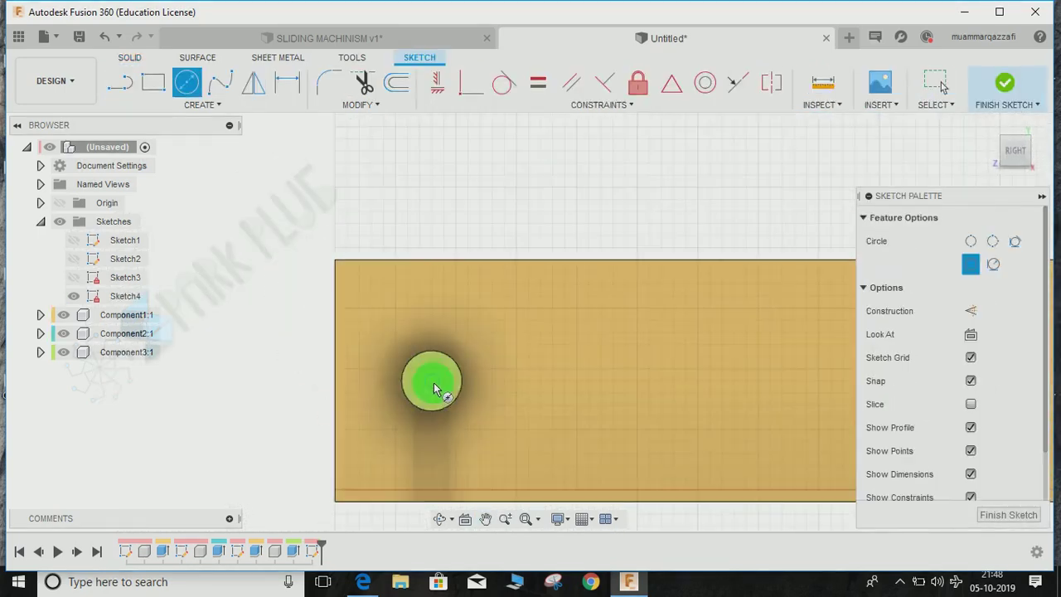
pyautogui.click(431, 383)
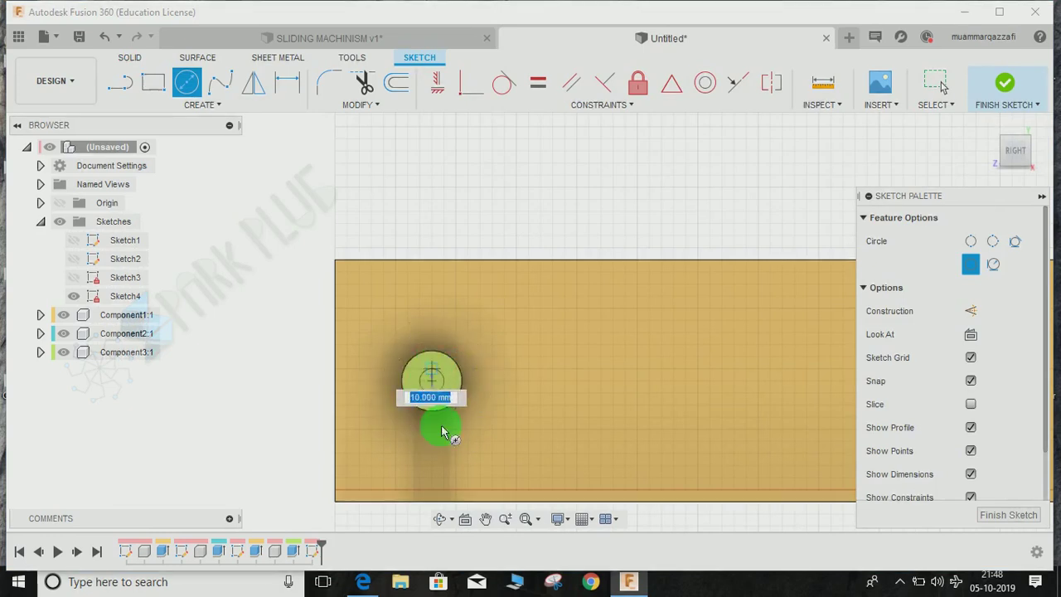
pyautogui.click(447, 406)
pyautogui.click(431, 381)
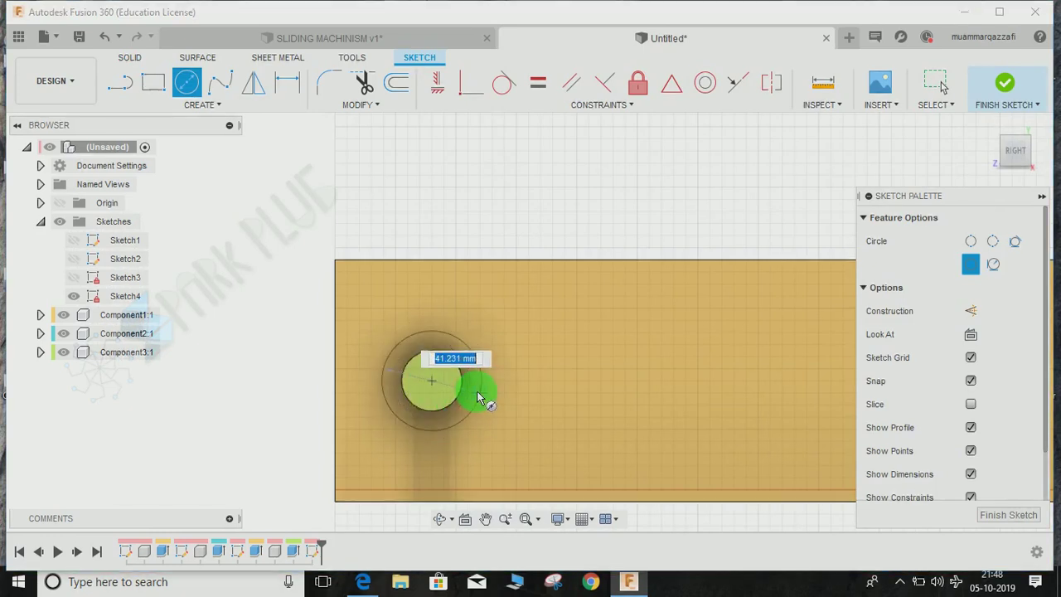
pyautogui.write('40')
pyautogui.press('Return')
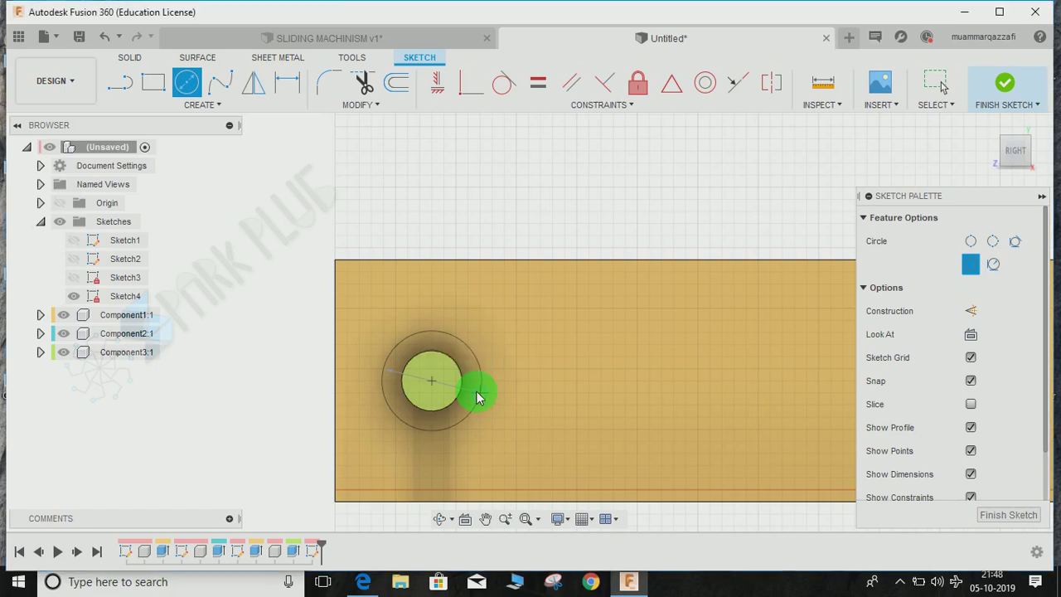
pyautogui.press('Escape')
# Sketch a 25 mm diameter circle below the bar, vertically in line with the pin's center
pyautogui.moveTo(592, 296); pyautogui.dragTo(461, 163, button='middle')
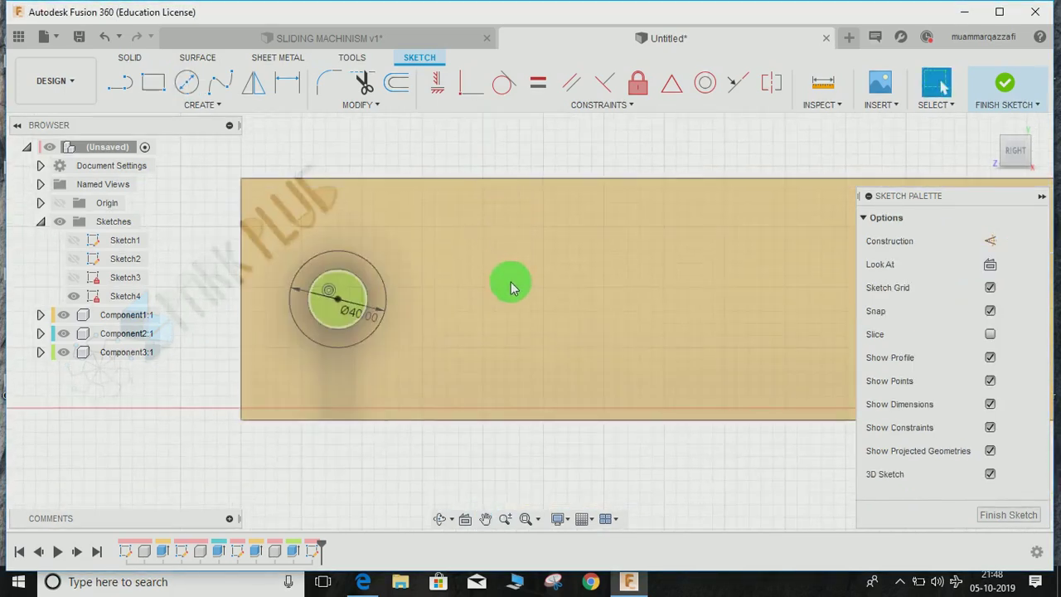
pyautogui.moveTo(511, 285); pyautogui.dragTo(557, 238, button='middle')
pyautogui.press('c')
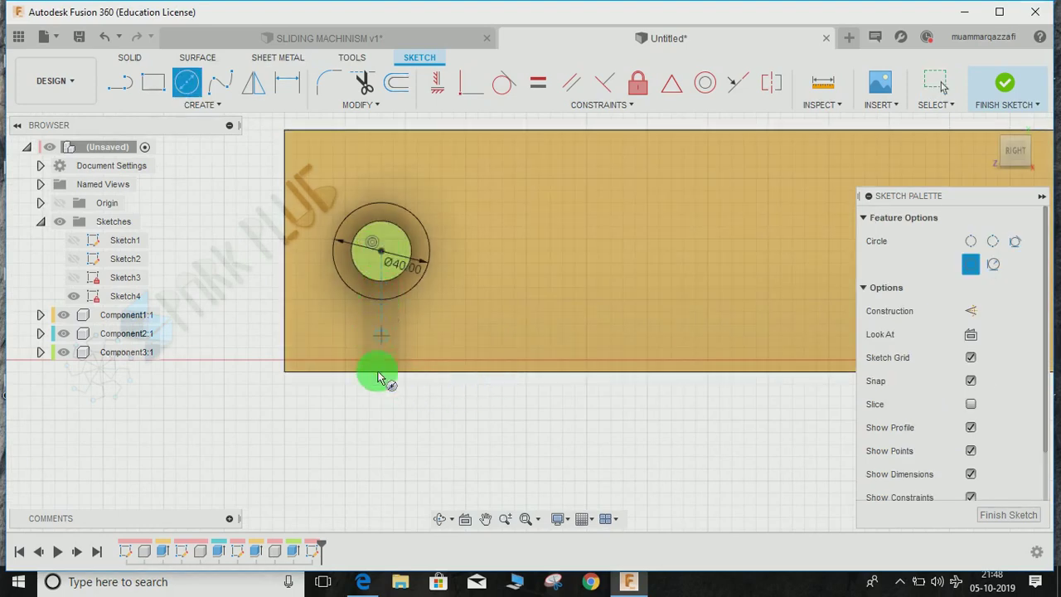
pyautogui.click(381, 443)
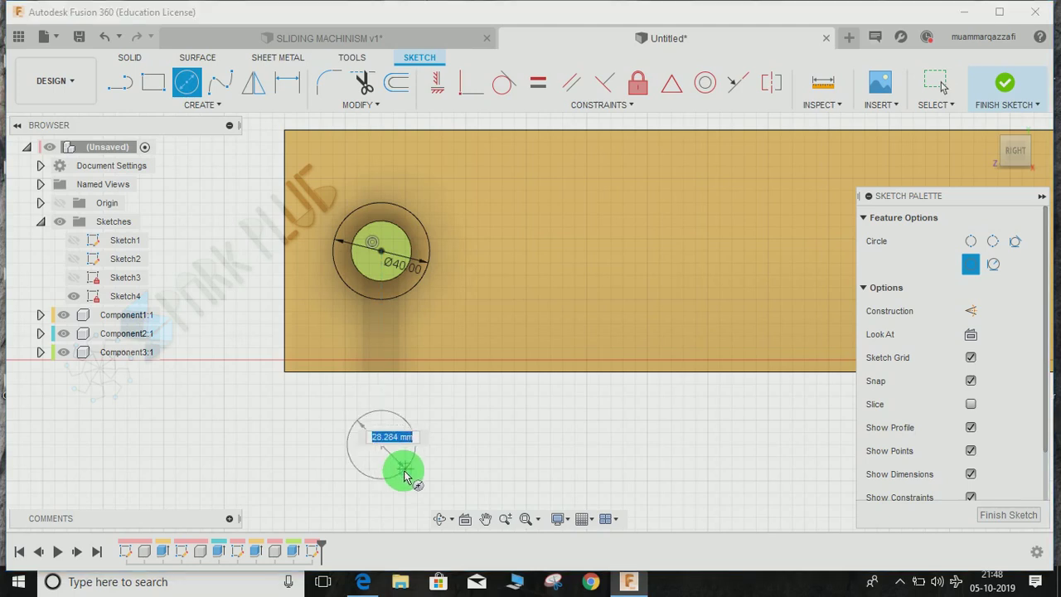
pyautogui.write('25')
pyautogui.press('Return')
pyautogui.press('Escape')
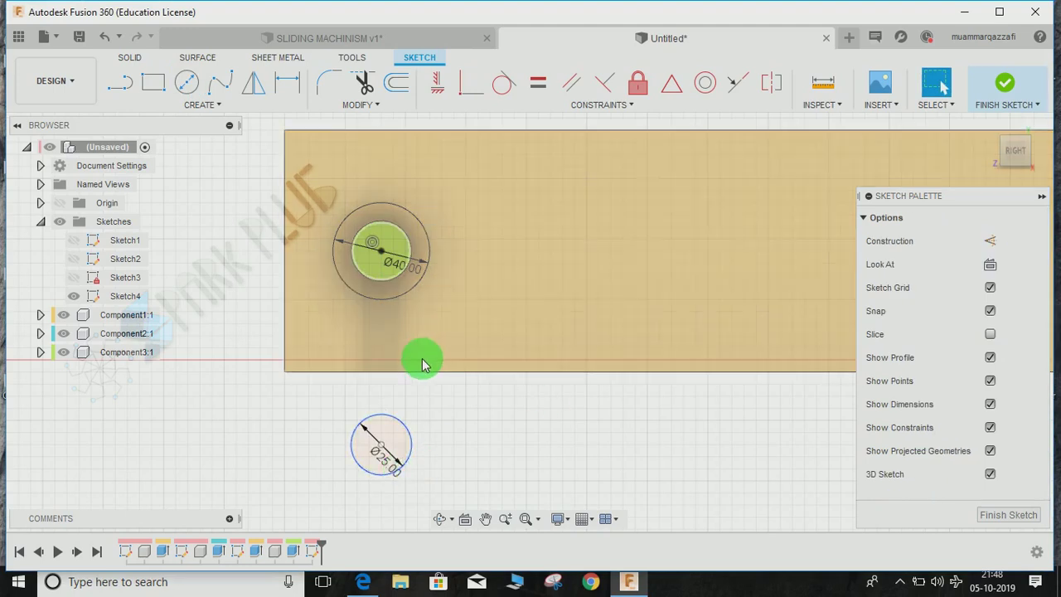
# Connect the 40 mm and 25 mm circles with a straight line along each side to outline a tapered link
pyautogui.press('l')
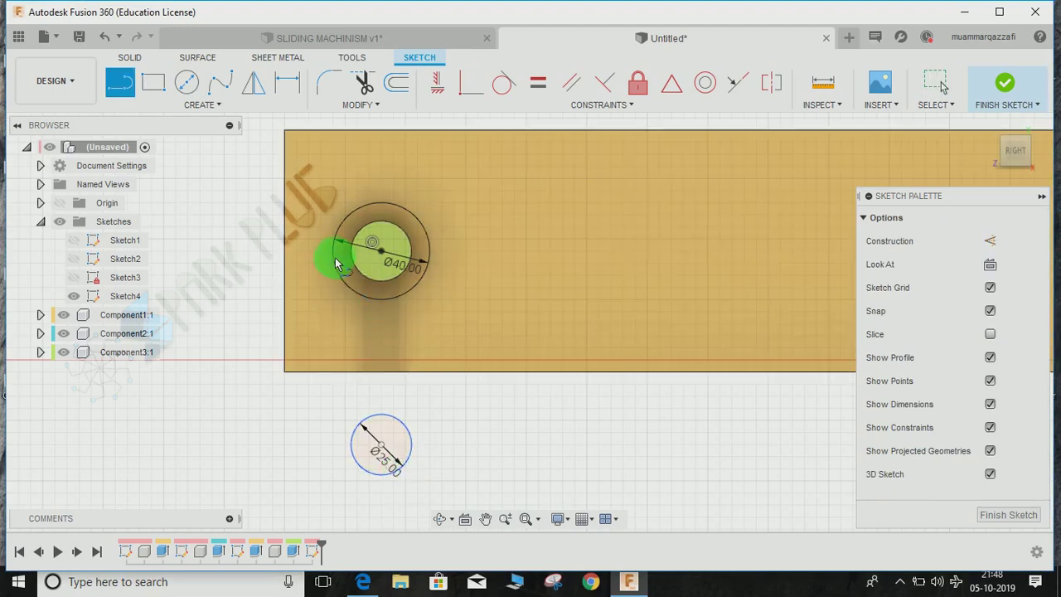
pyautogui.click(354, 443)
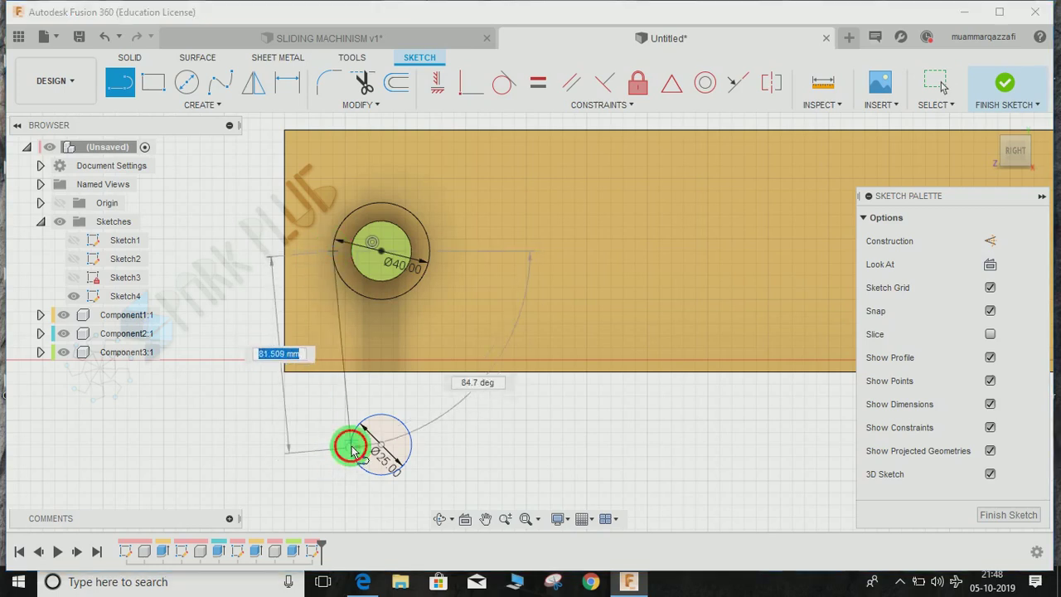
pyautogui.press('Escape')
pyautogui.press('l')
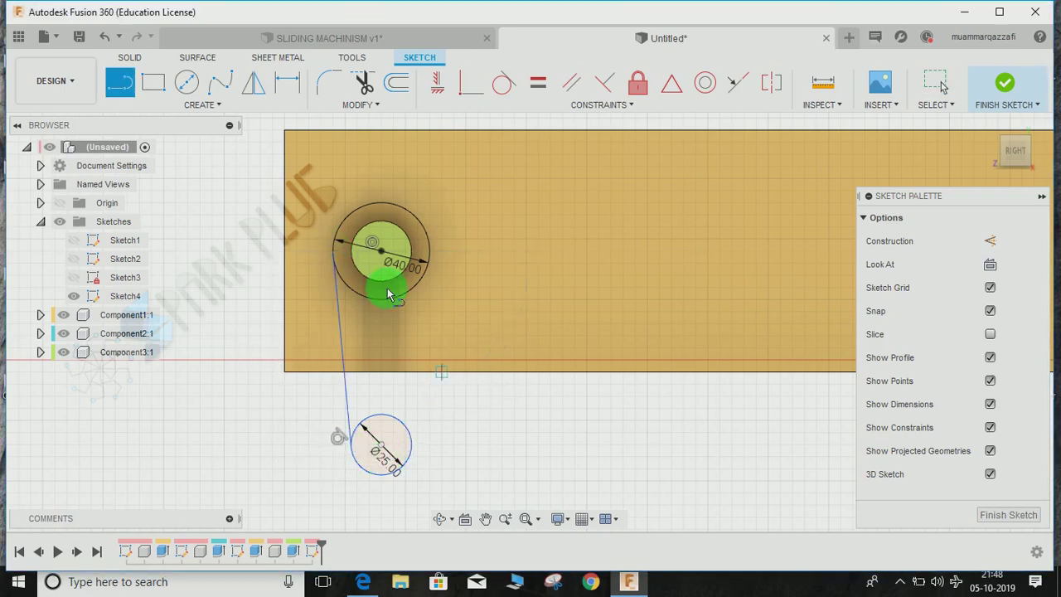
pyautogui.moveTo(430, 257); pyautogui.dragTo(420, 451)
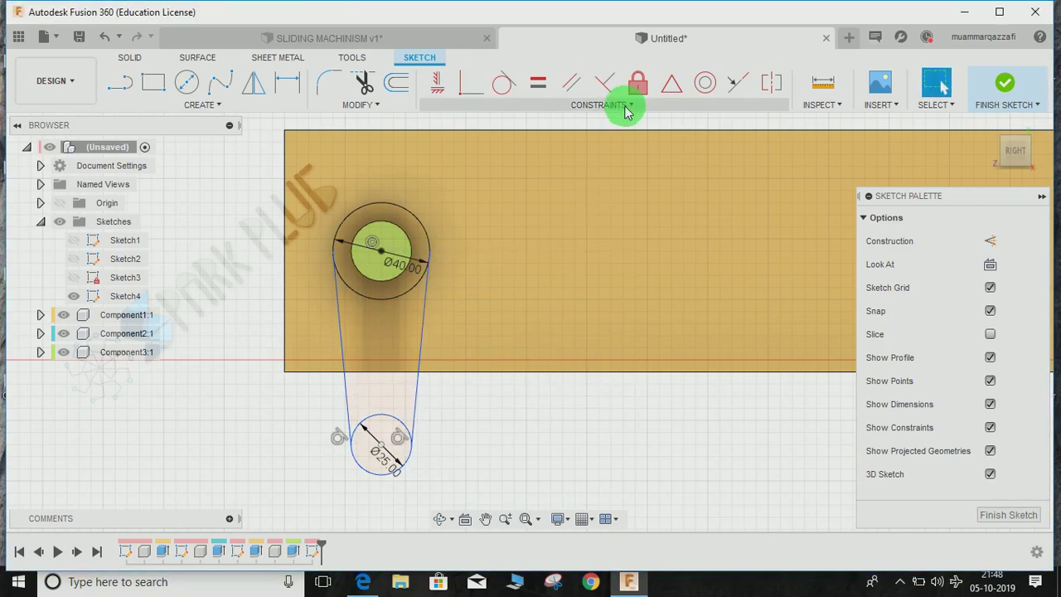
# Apply tangent constraints between the 40 mm circle and both of the link's side lines
pyautogui.click(618, 104)
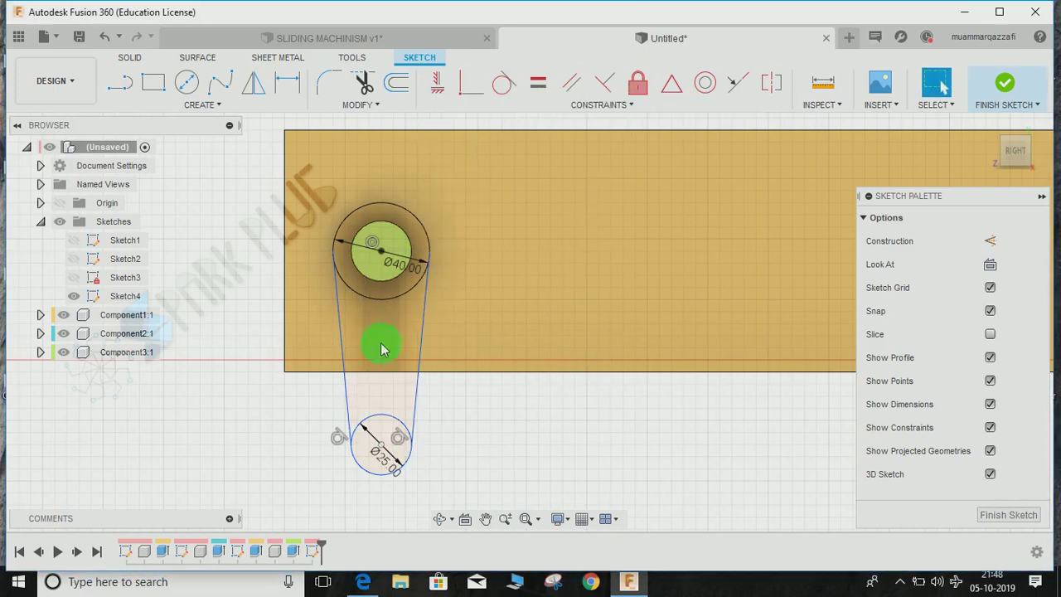
pyautogui.click(350, 283)
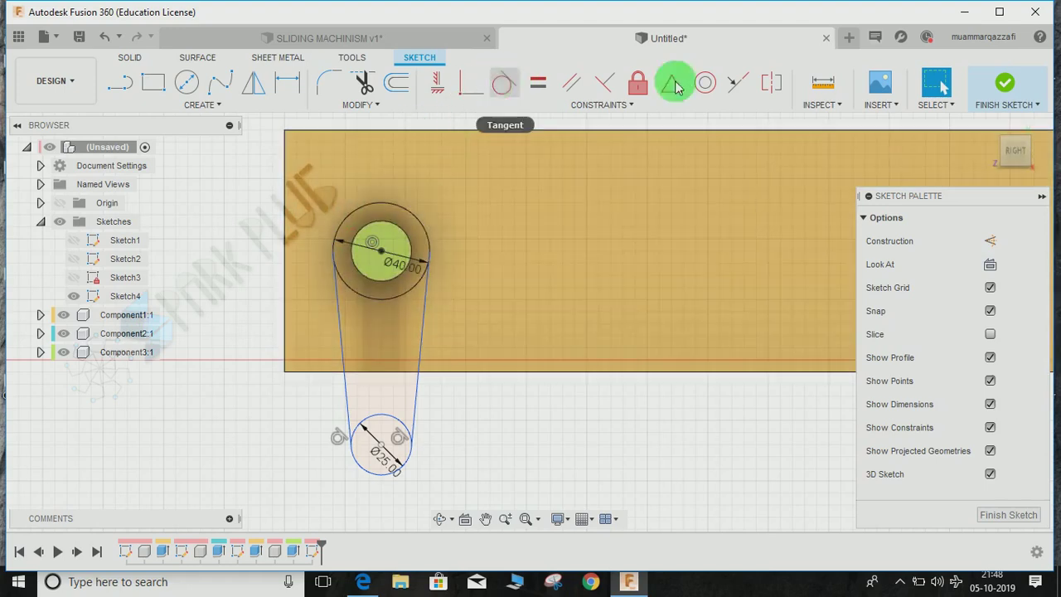
pyautogui.click(506, 84)
pyautogui.click(356, 214)
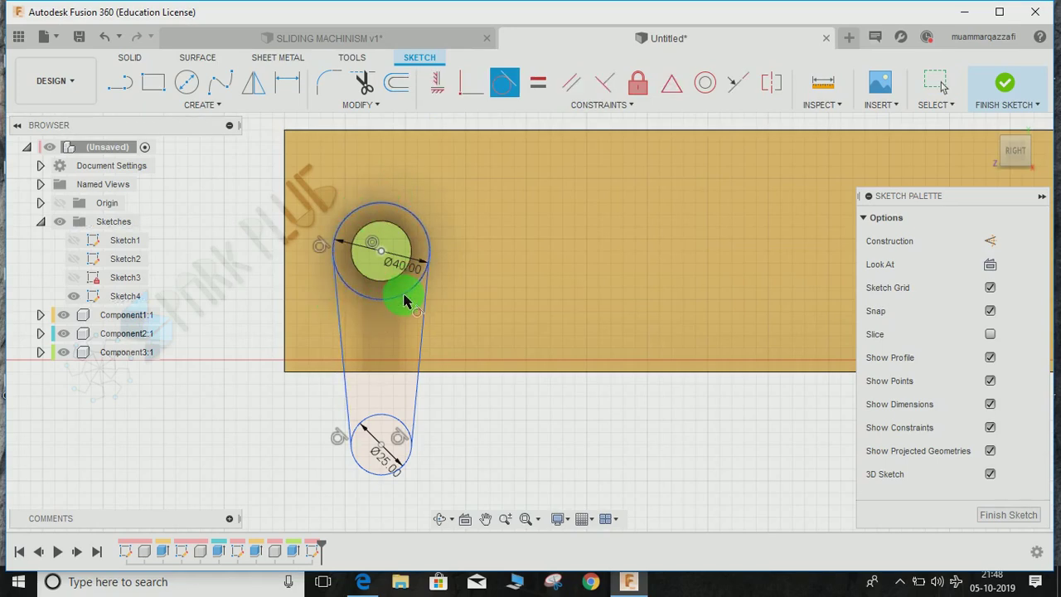
pyautogui.click(397, 438)
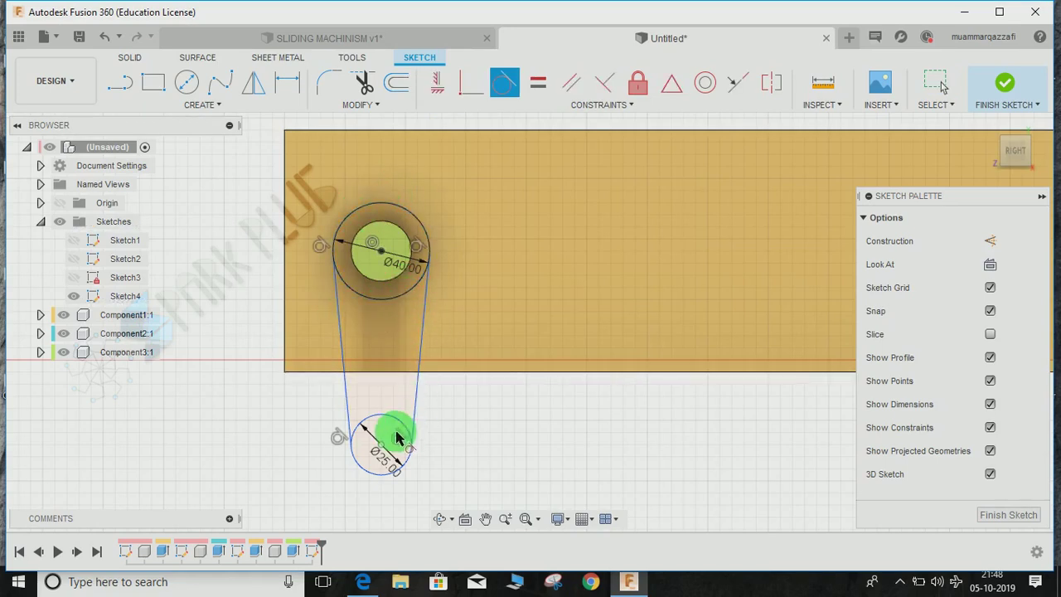
pyautogui.click(397, 421)
pyautogui.click(417, 402)
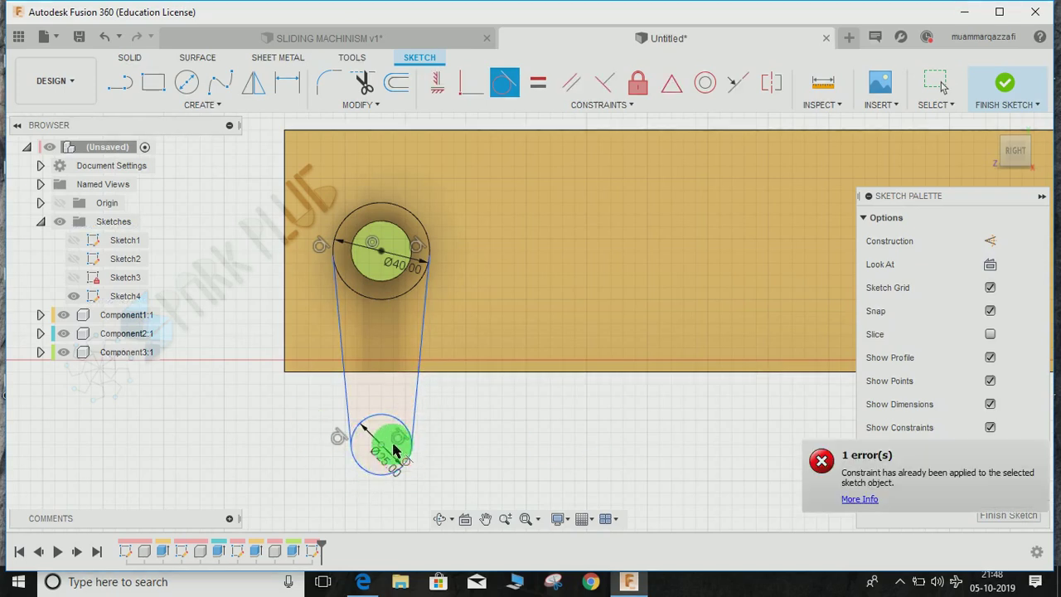
pyautogui.press('Escape')
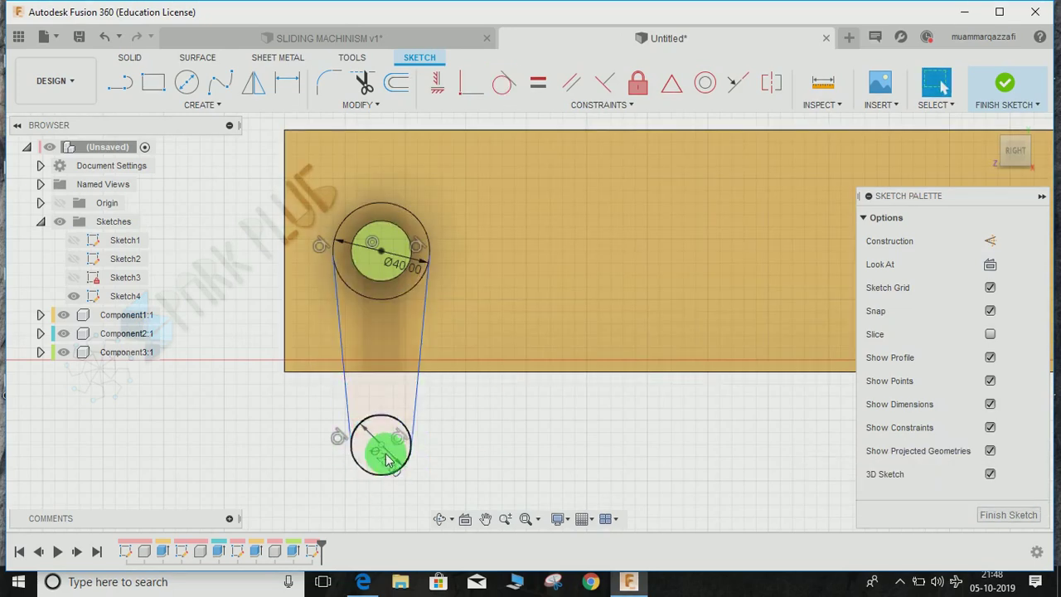
# Sketch a 15 mm diameter circle concentric with the link's 25 mm circle
pyautogui.scroll(1, 389, 456)
pyautogui.press('c')
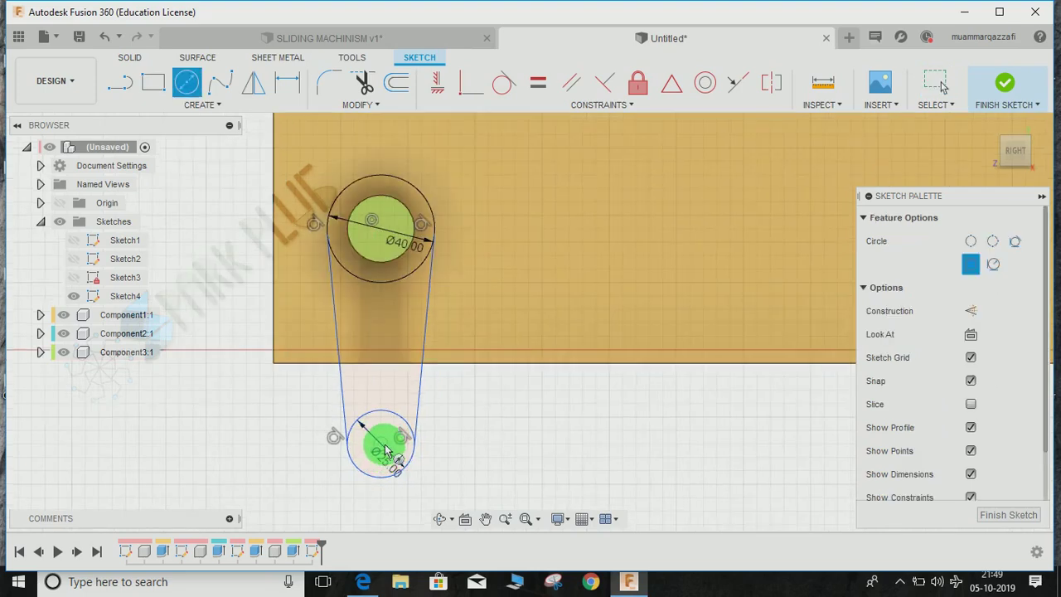
pyautogui.click(396, 450)
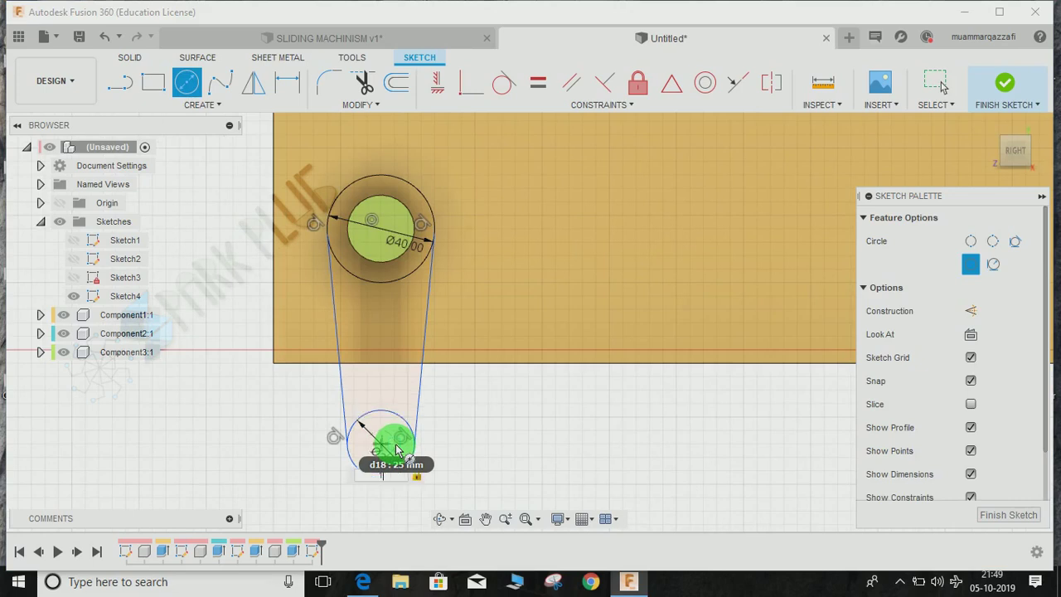
pyautogui.press('Return')
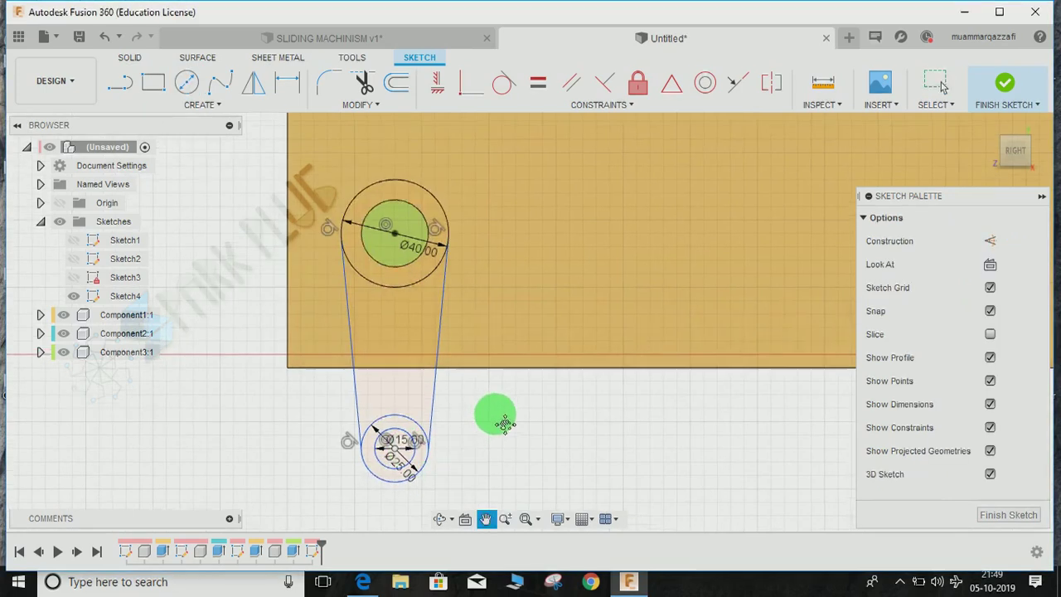
# Dimension the vertical distance between the centers of the link's end circles as 90 mm and finish the sketch
pyautogui.press('Escape')
pyautogui.press('d')
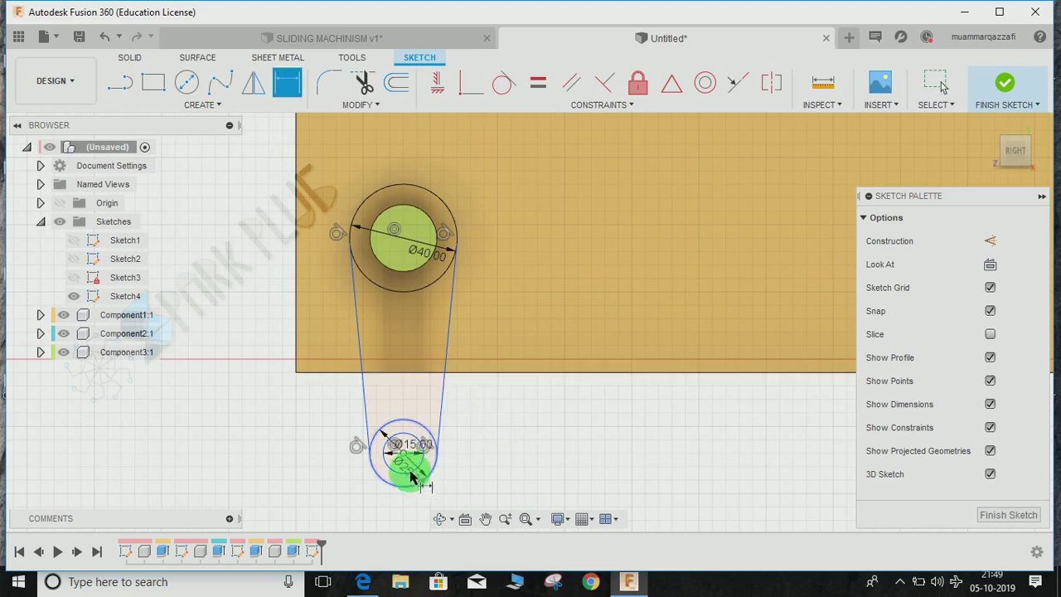
pyautogui.click(405, 241)
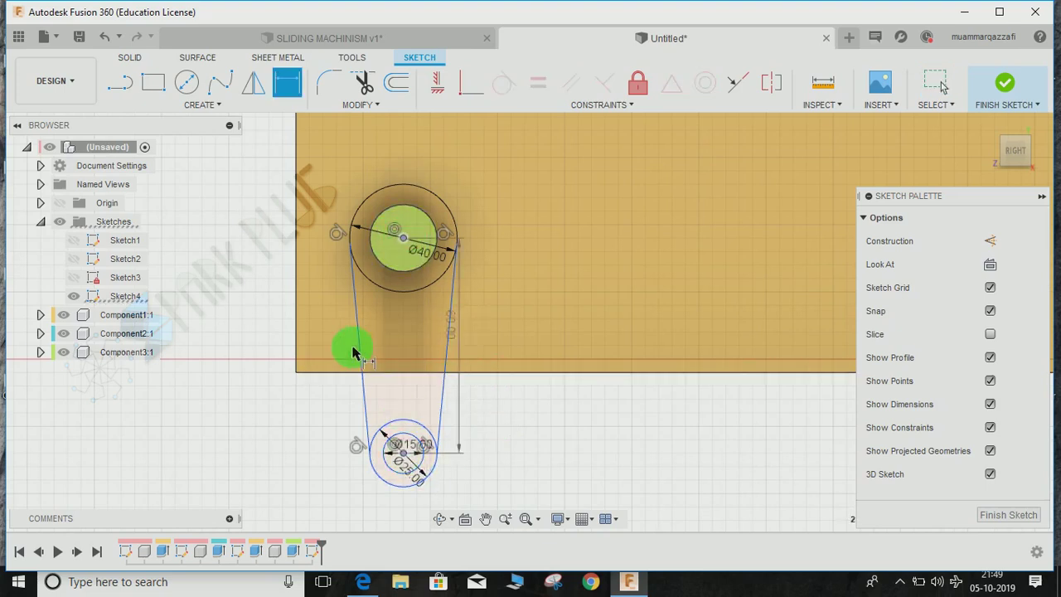
pyautogui.click(260, 335)
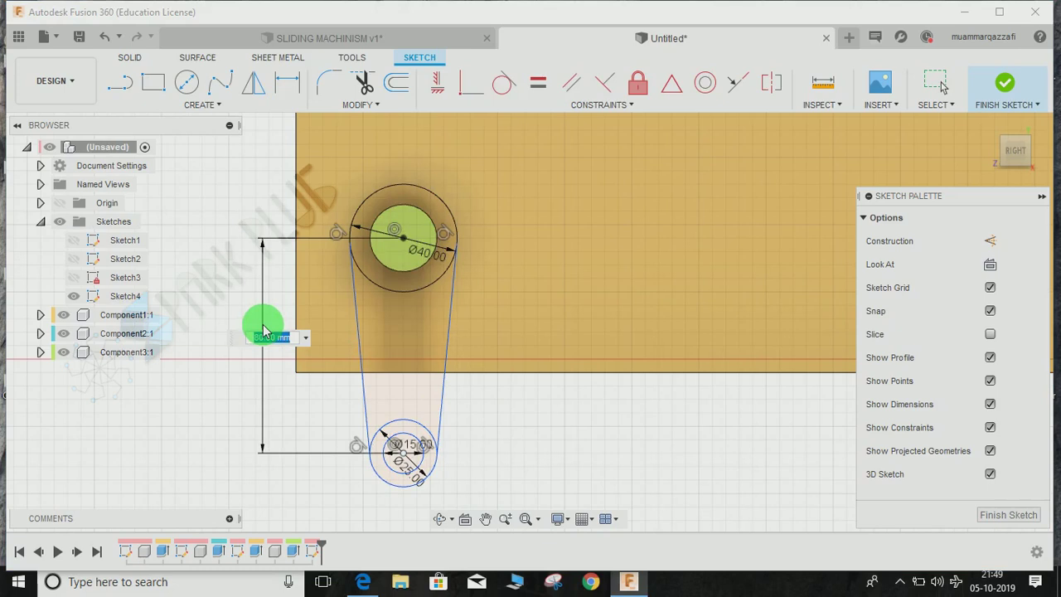
pyautogui.write('90')
pyautogui.press('Return')
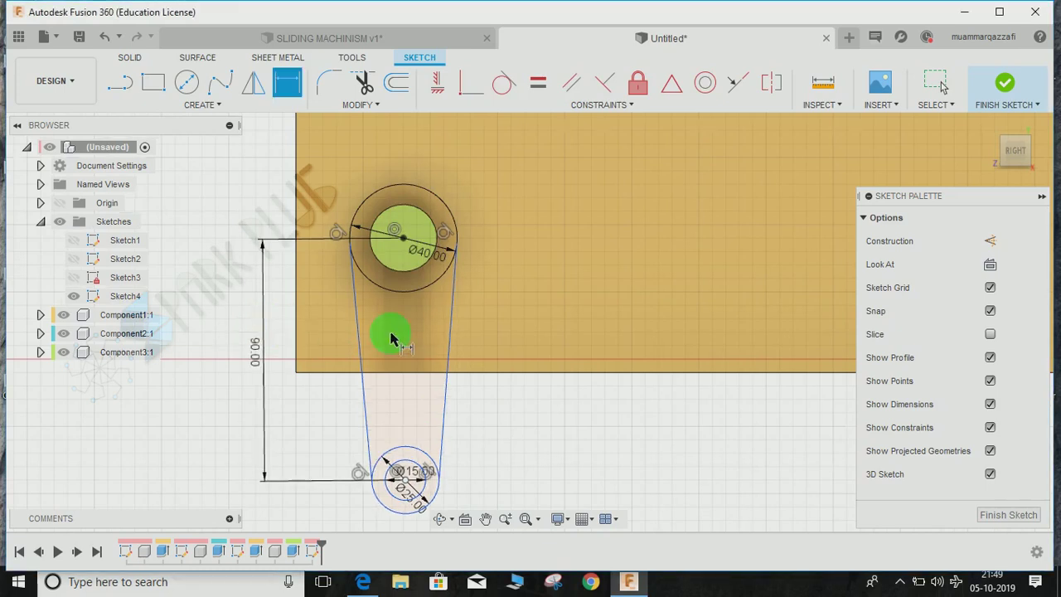
pyautogui.moveTo(431, 353); pyautogui.dragTo(407, 324, button='middle')
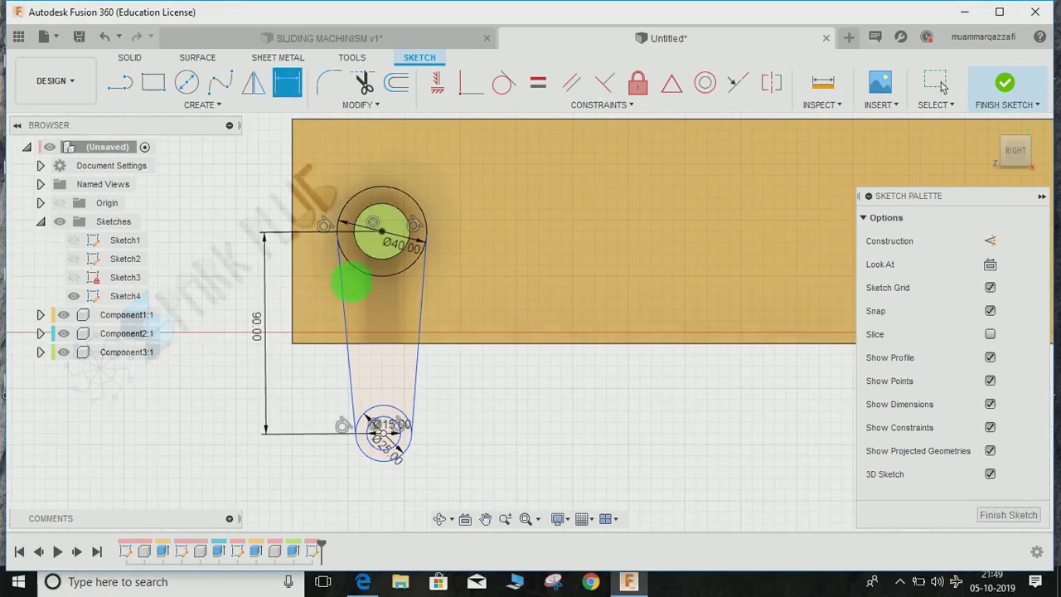
pyautogui.press('Escape')
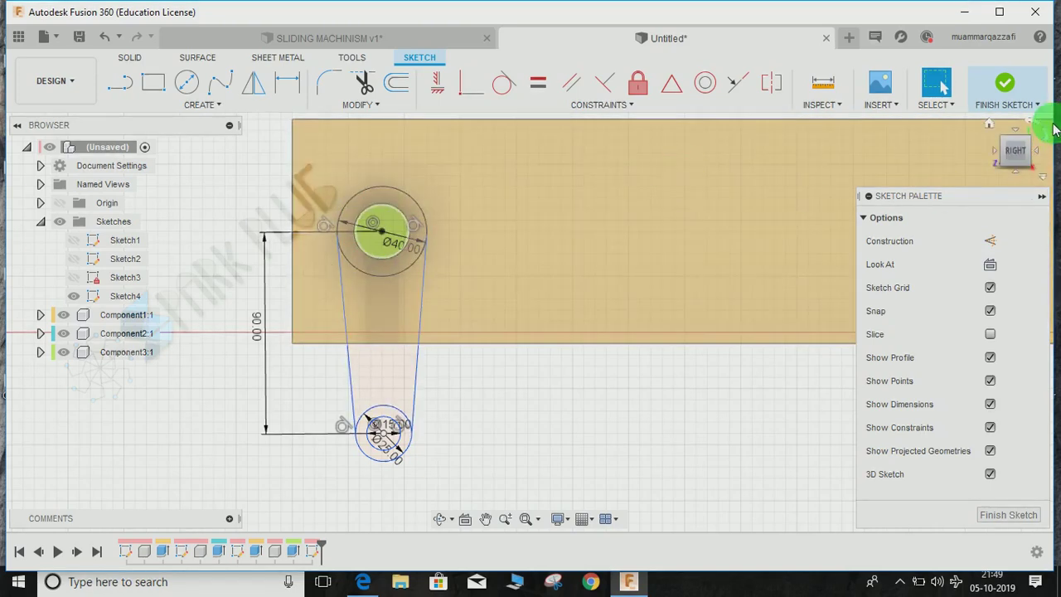
pyautogui.click(1004, 83)
# Extrude the link's three profiles by -15 mm as a new component, leaving out the pin circle and the small inner circle
pyautogui.keyDown('shift'); pyautogui.moveTo(481, 307); pyautogui.dragTo(437, 228, button='middle'); pyautogui.keyUp('shift')
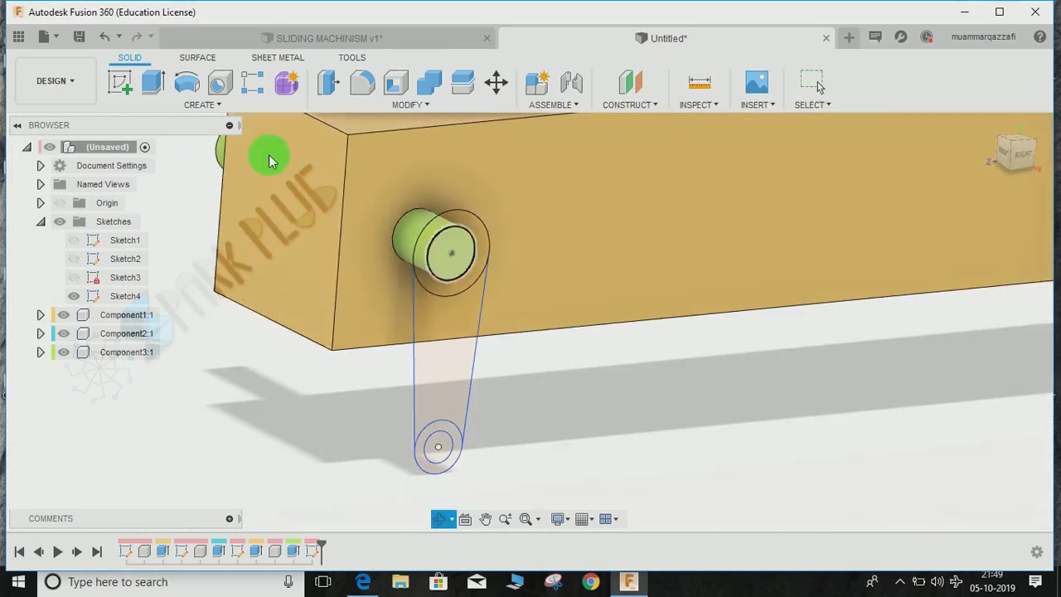
pyautogui.click(153, 85)
pyautogui.click(464, 286)
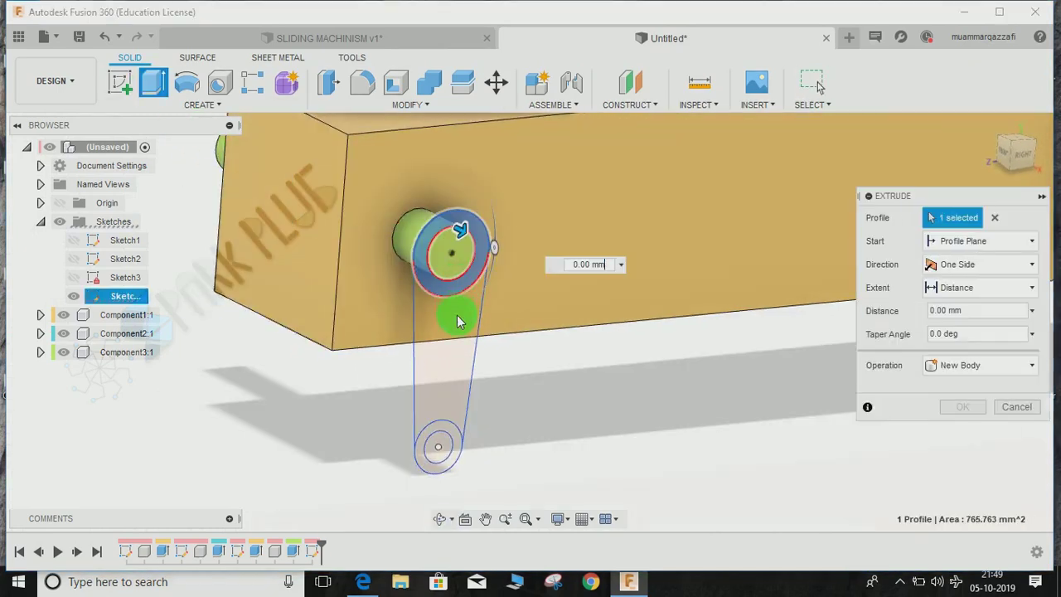
pyautogui.click(450, 337)
pyautogui.click(447, 467)
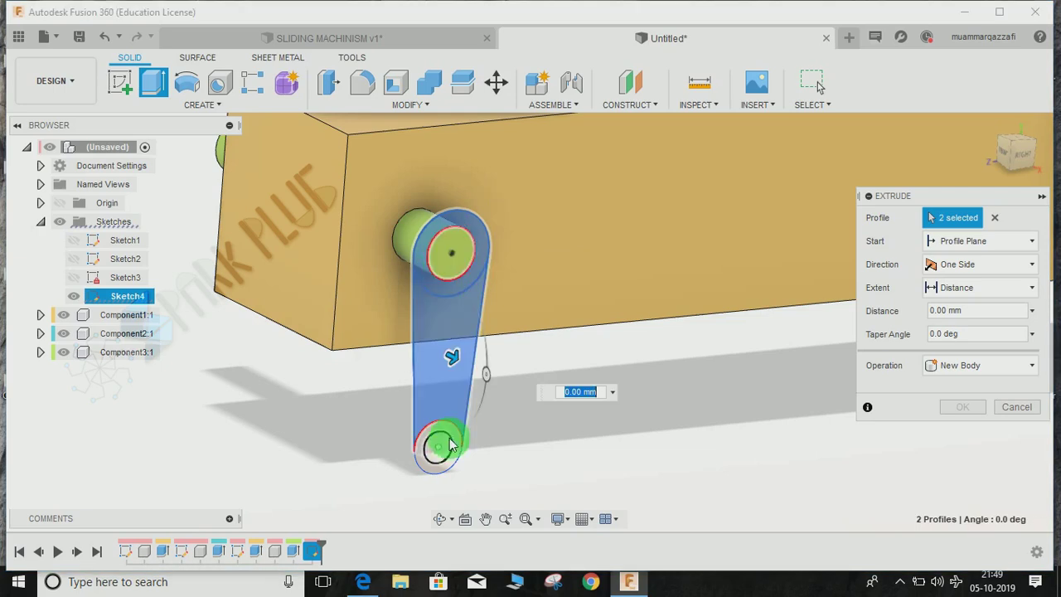
pyautogui.scroll(4, 455, 444)
pyautogui.scroll(-3, 489, 327)
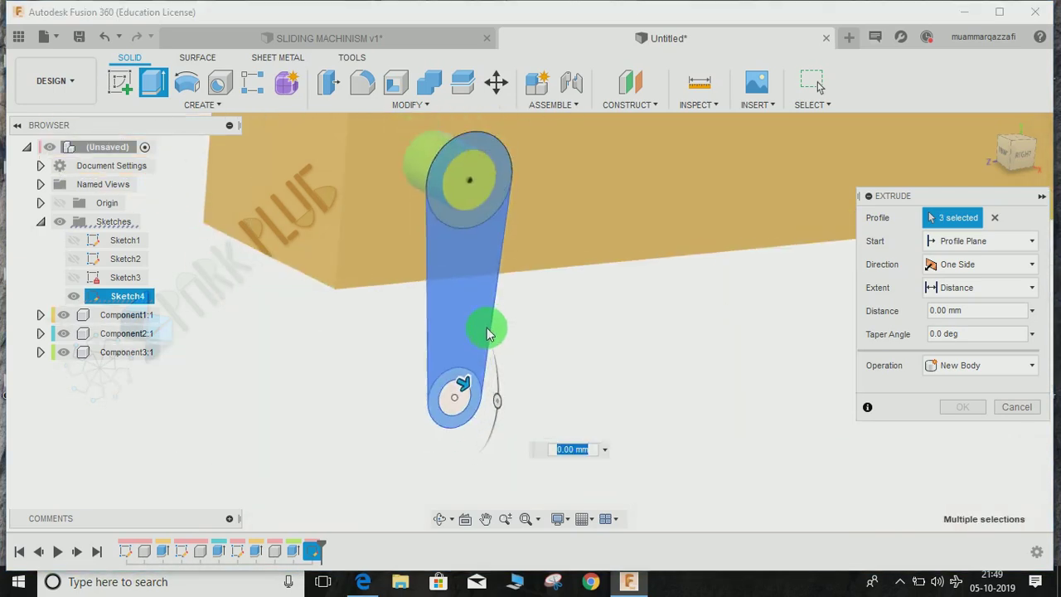
pyautogui.scroll(2, 487, 328)
pyautogui.scroll(-2, 487, 327)
pyautogui.moveTo(511, 329); pyautogui.dragTo(505, 359, button='middle')
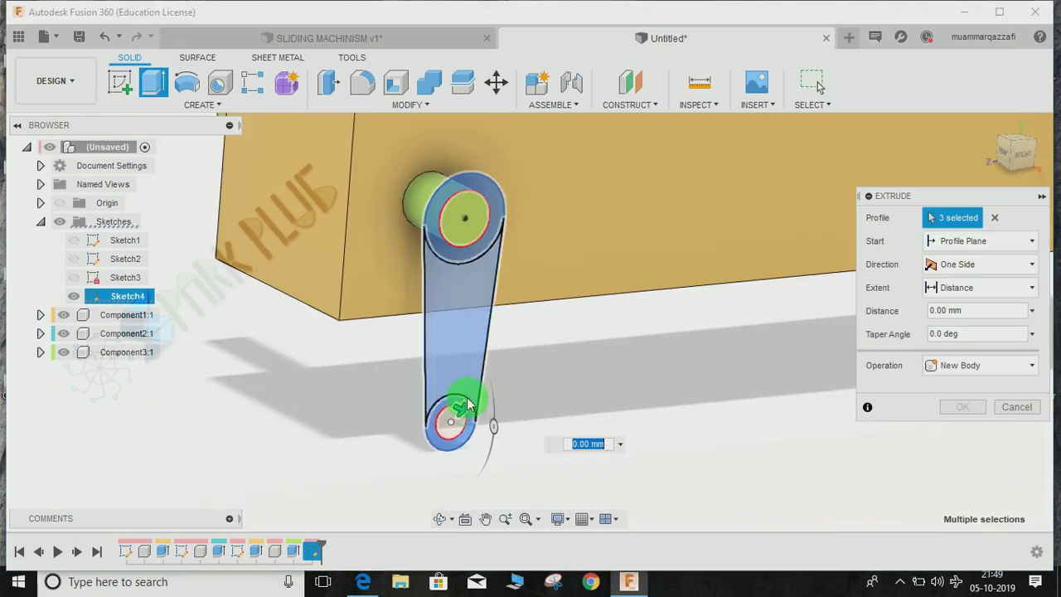
pyautogui.moveTo(466, 407)
pyautogui.mouseDown()
pyautogui.moveTo(446, 390)
pyautogui.moveTo(458, 405)
pyautogui.mouseUp()
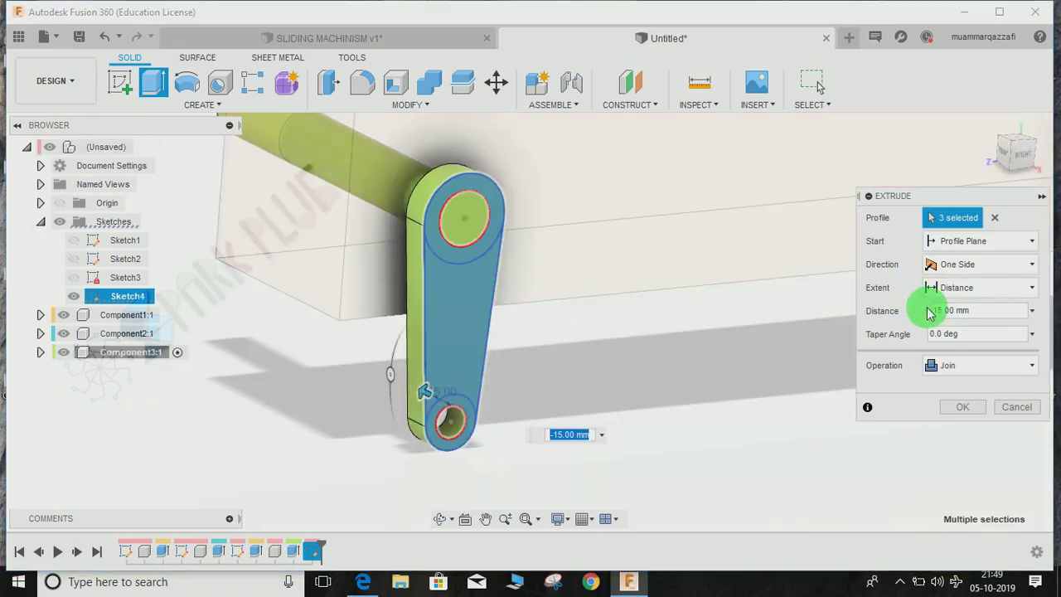
pyautogui.moveTo(983, 313); pyautogui.dragTo(913, 328)
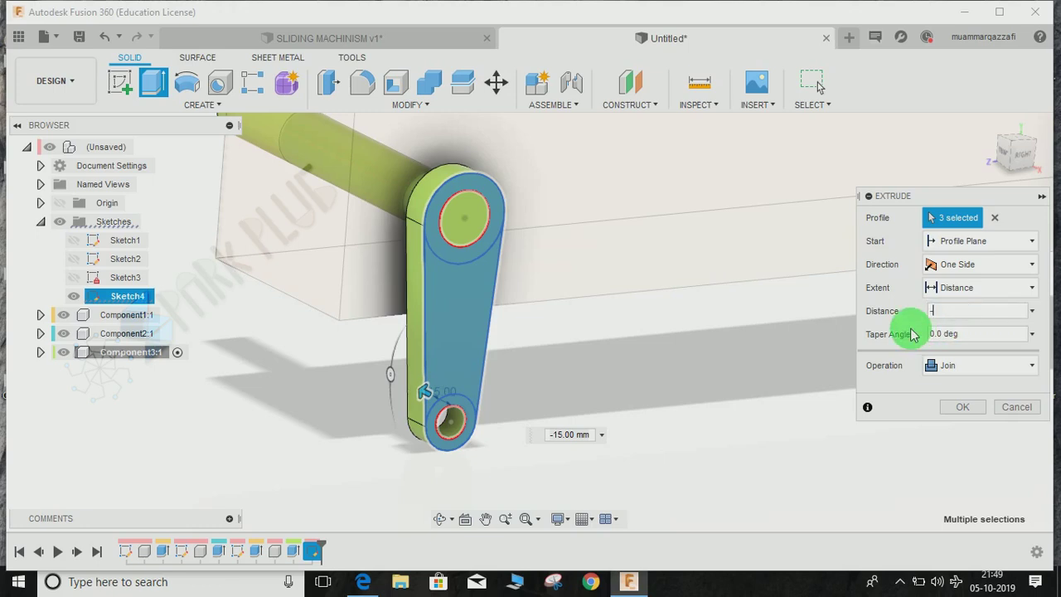
pyautogui.click(953, 365)
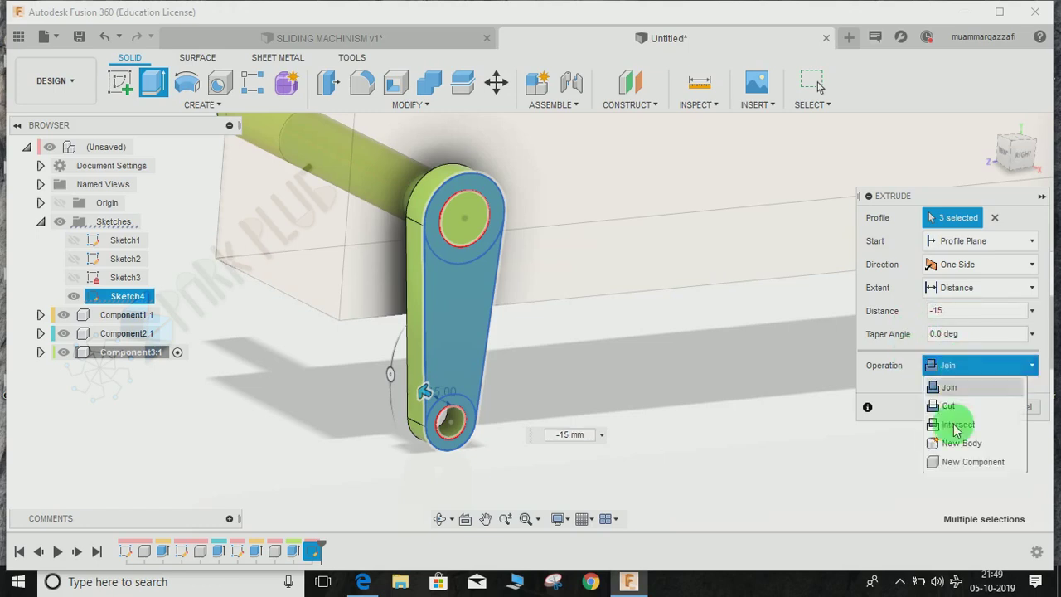
pyautogui.click(971, 462)
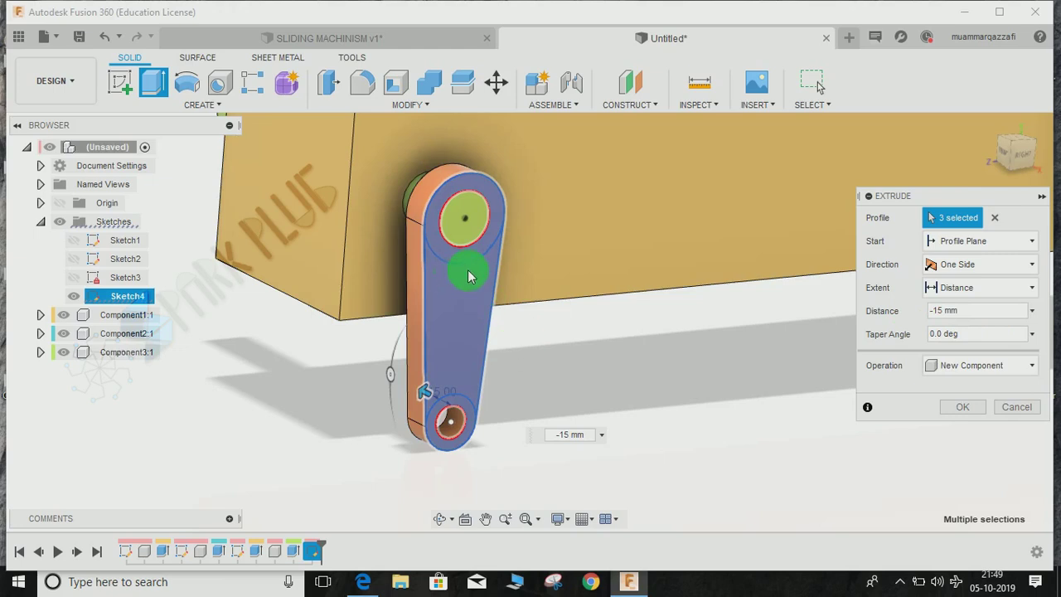
pyautogui.click(965, 407)
pyautogui.scroll(-4, 603, 321)
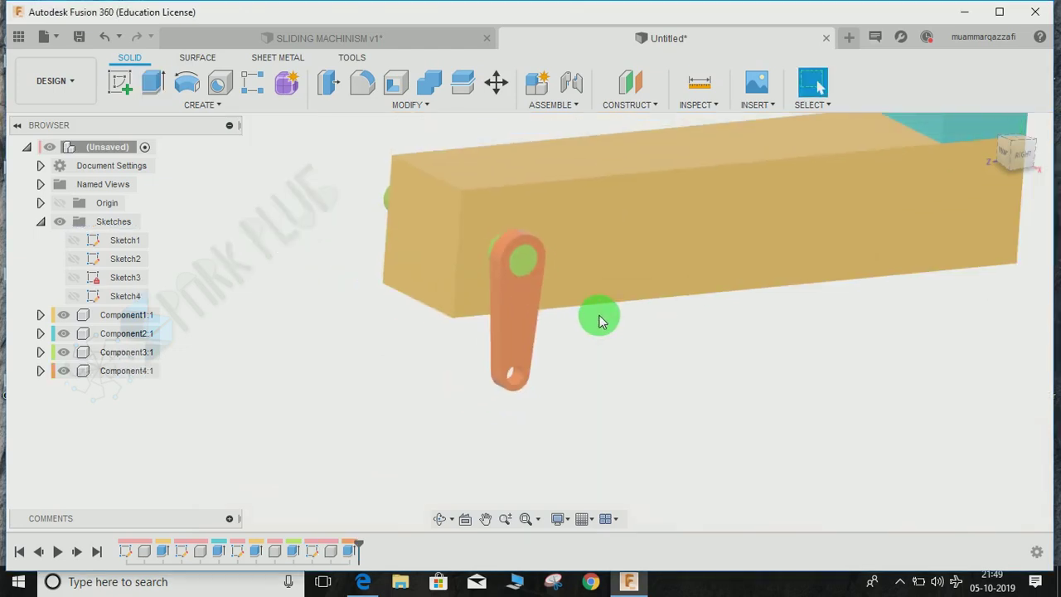
pyautogui.moveTo(594, 308); pyautogui.dragTo(493, 225, button='middle')
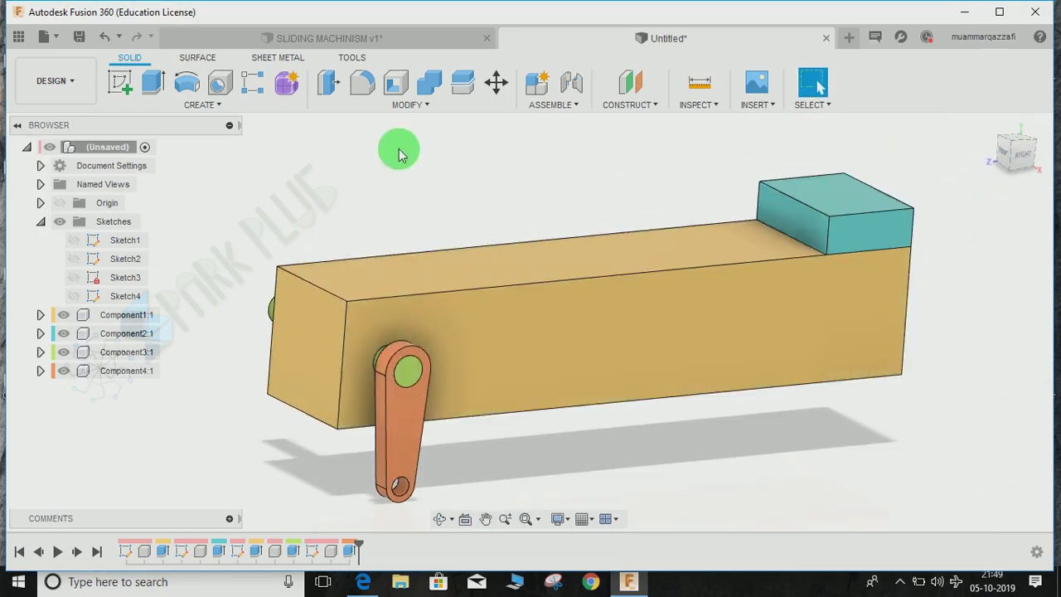
# Toggle the component color cycling off and back on
pyautogui.click(693, 106)
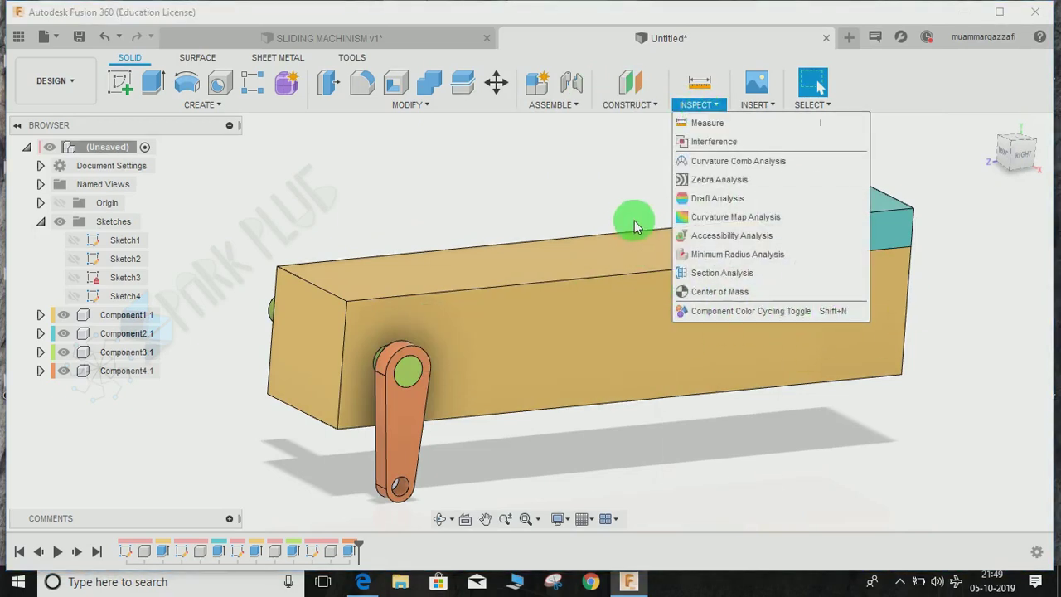
pyautogui.click(501, 197)
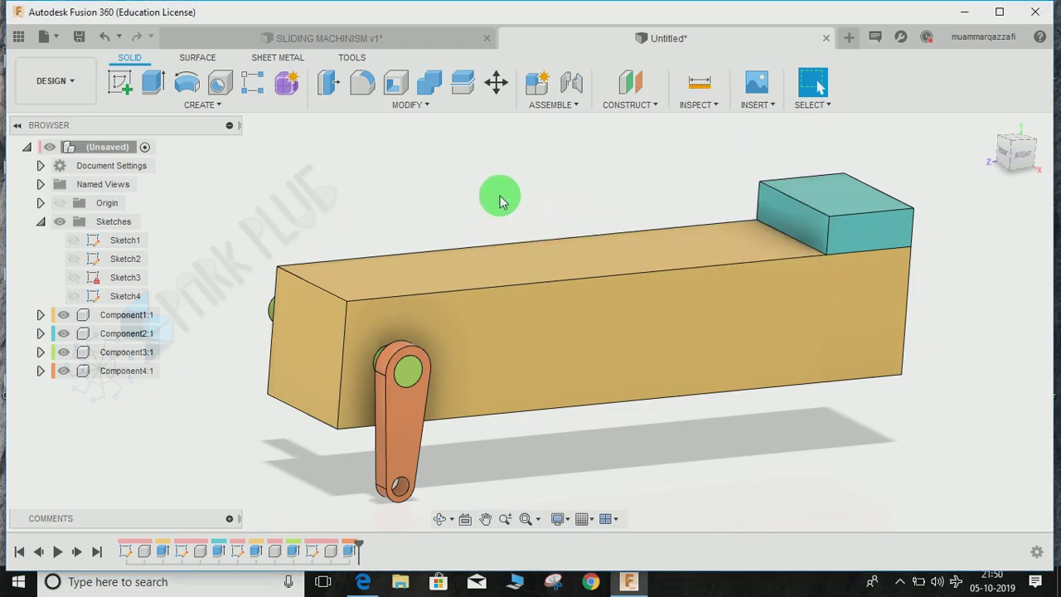
pyautogui.hotkey('shift', 'n')
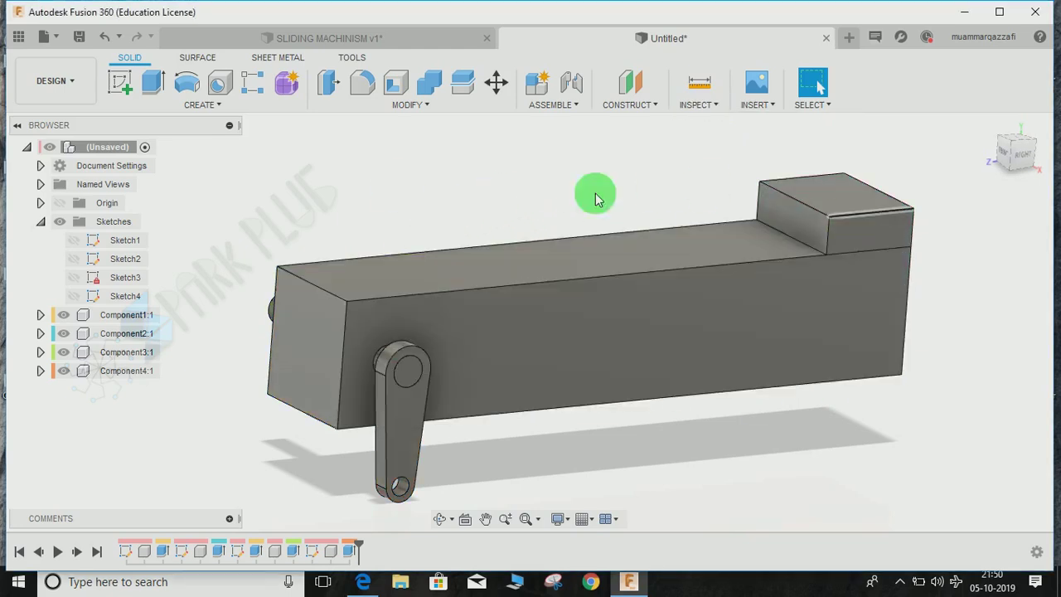
pyautogui.hotkey('shift', 'n')
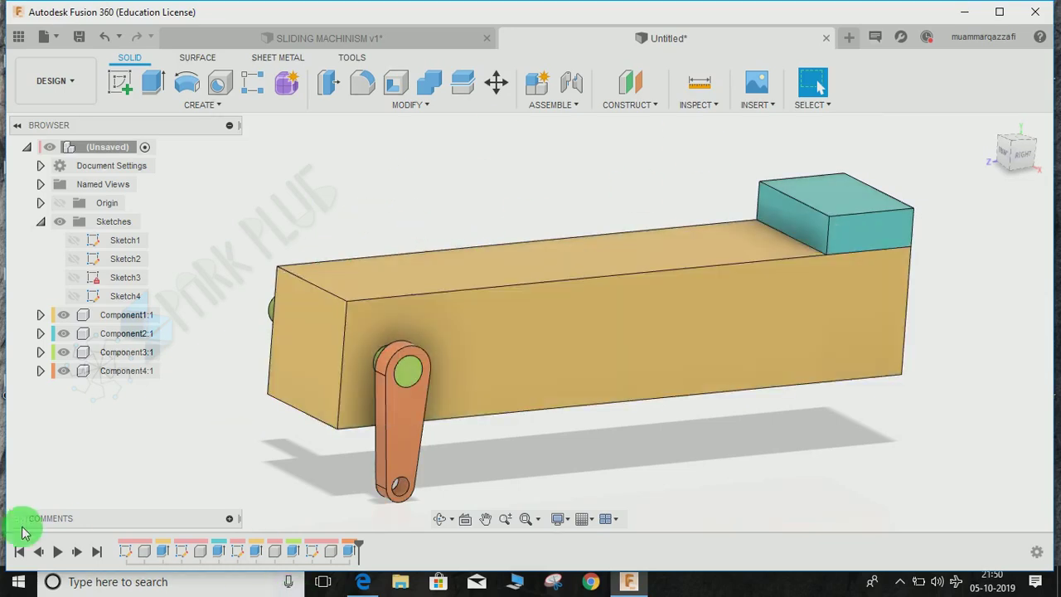
# Reopen the link's sketch, examine its dimensions and position relative to the bar and block, and close the sketch without edits
pyautogui.moveTo(608, 239); pyautogui.dragTo(545, 244)
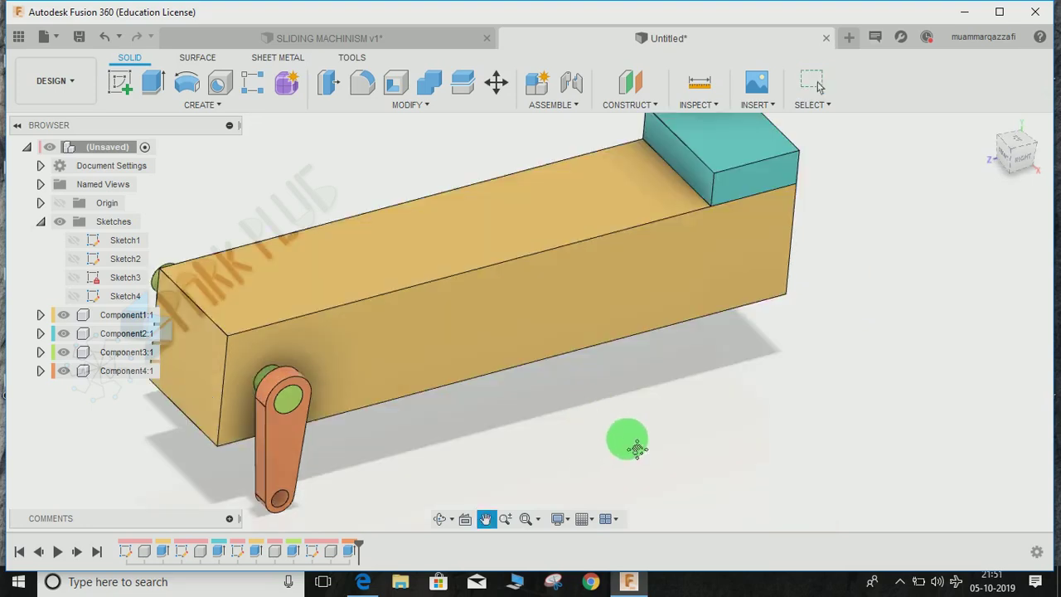
pyautogui.moveTo(636, 447); pyautogui.dragTo(711, 447, button='middle')
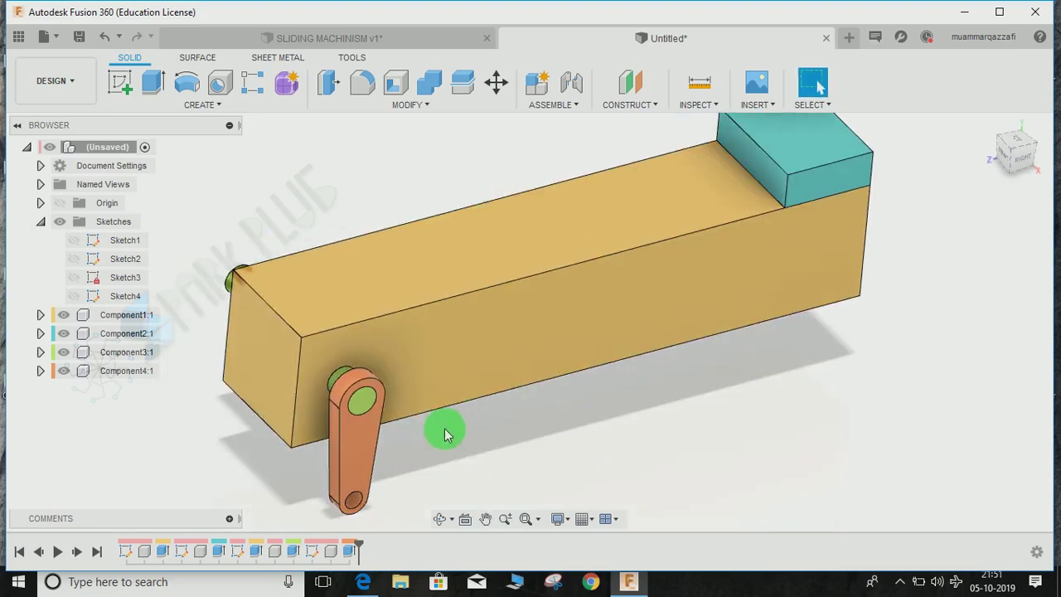
pyautogui.click(311, 553)
pyautogui.doubleClick(312, 554)
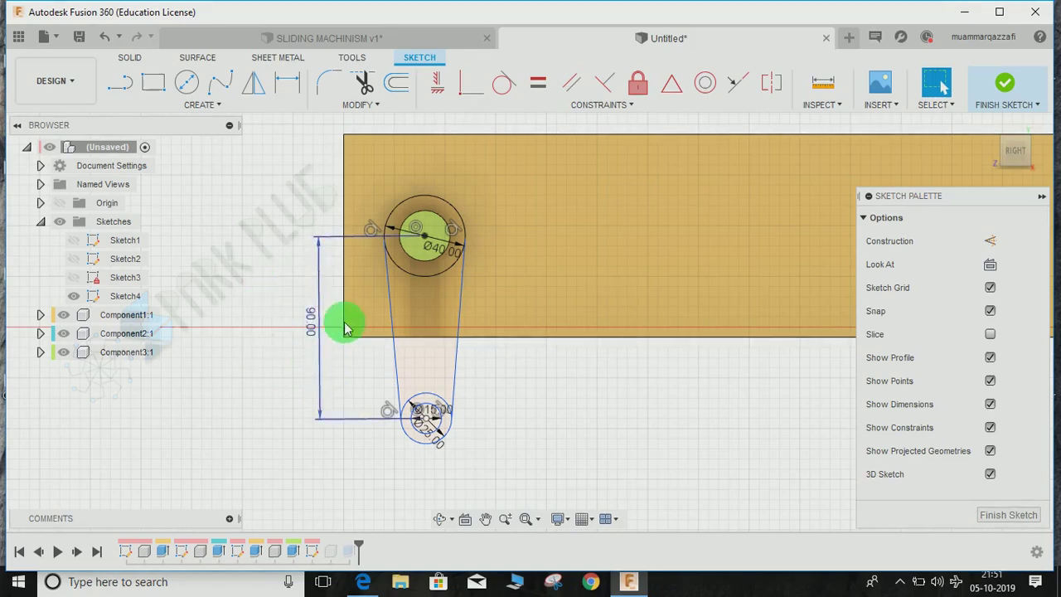
pyautogui.moveTo(341, 323); pyautogui.dragTo(330, 341, button='middle')
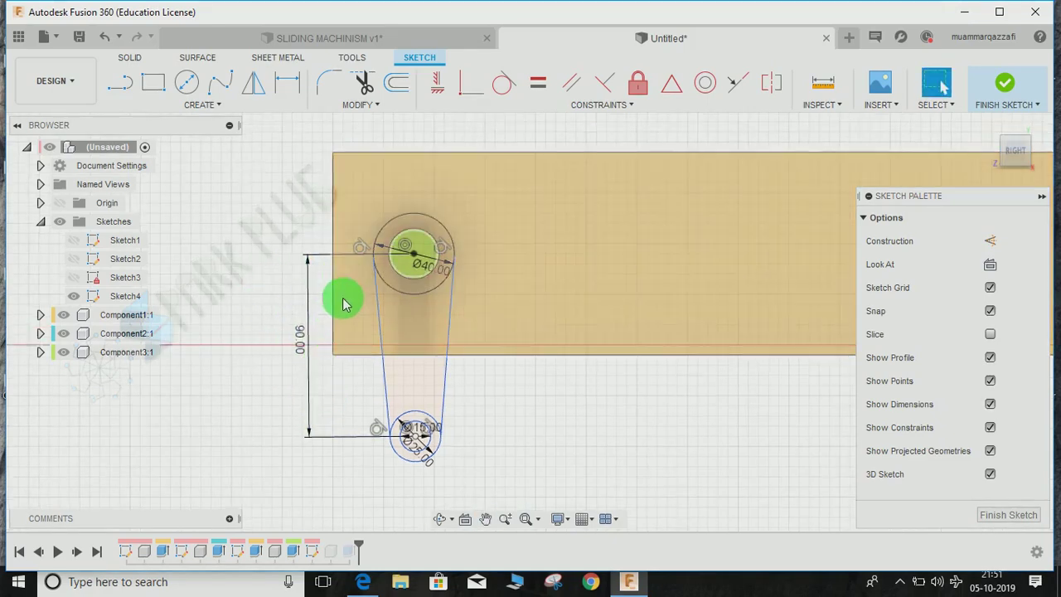
pyautogui.moveTo(547, 260); pyautogui.dragTo(448, 291, button='middle')
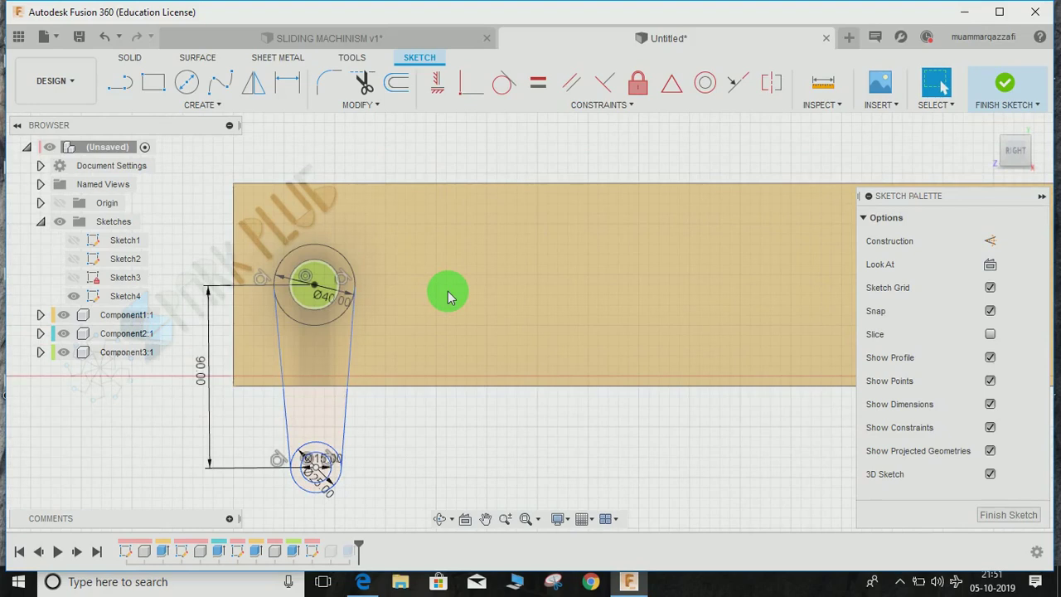
pyautogui.scroll(2, 445, 291)
pyautogui.scroll(-4, 429, 310)
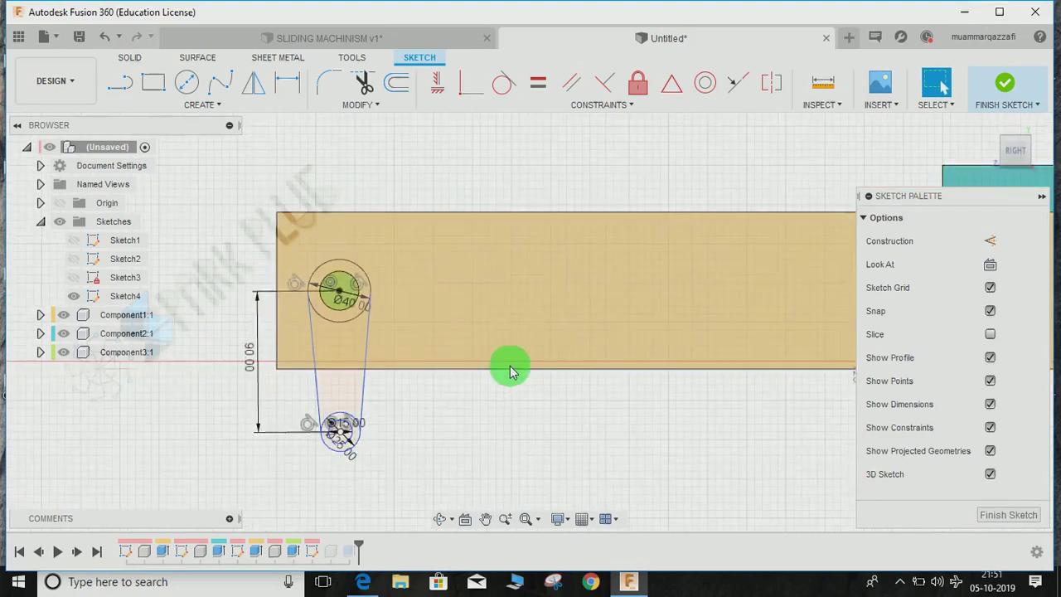
pyautogui.scroll(-4, 513, 367)
pyautogui.scroll(1, 518, 366)
pyautogui.moveTo(557, 319); pyautogui.dragTo(478, 320, button='middle')
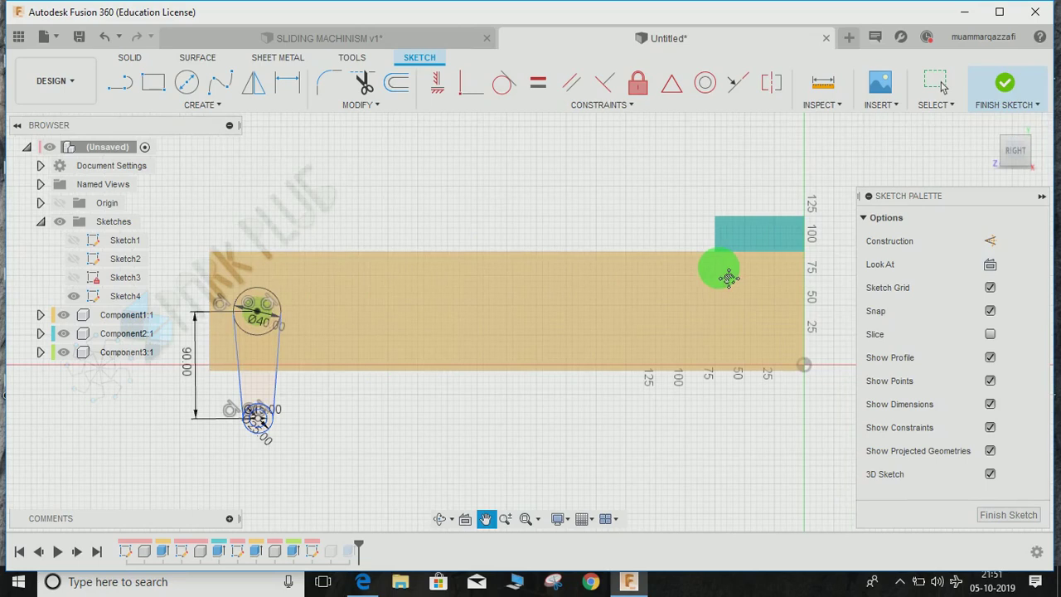
pyautogui.moveTo(729, 279); pyautogui.dragTo(747, 272, button='middle')
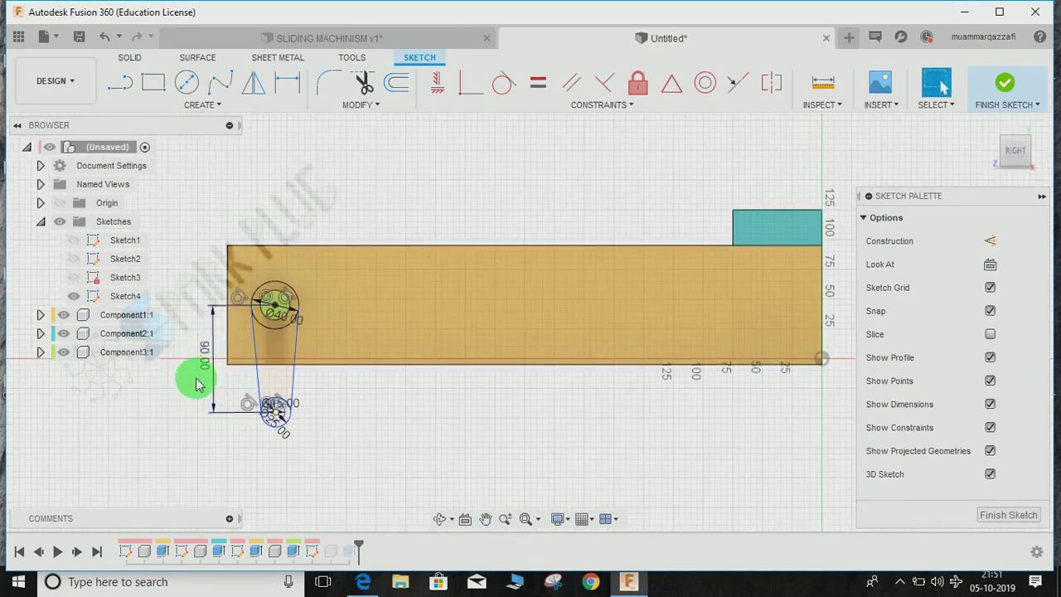
pyautogui.click(999, 100)
# Start a sketch on the block's long-side face and draw a 10 mm diameter circle near the center of that face
pyautogui.moveTo(685, 257)
pyautogui.keyDown('shift'); pyautogui.mouseDown(button='middle')
pyautogui.moveTo(573, 308)
pyautogui.moveTo(628, 372)
pyautogui.moveTo(621, 310)
pyautogui.moveTo(609, 301)
pyautogui.moveTo(620, 322)
pyautogui.moveTo(711, 268)
pyautogui.mouseUp(button='middle'); pyautogui.keyUp('shift')
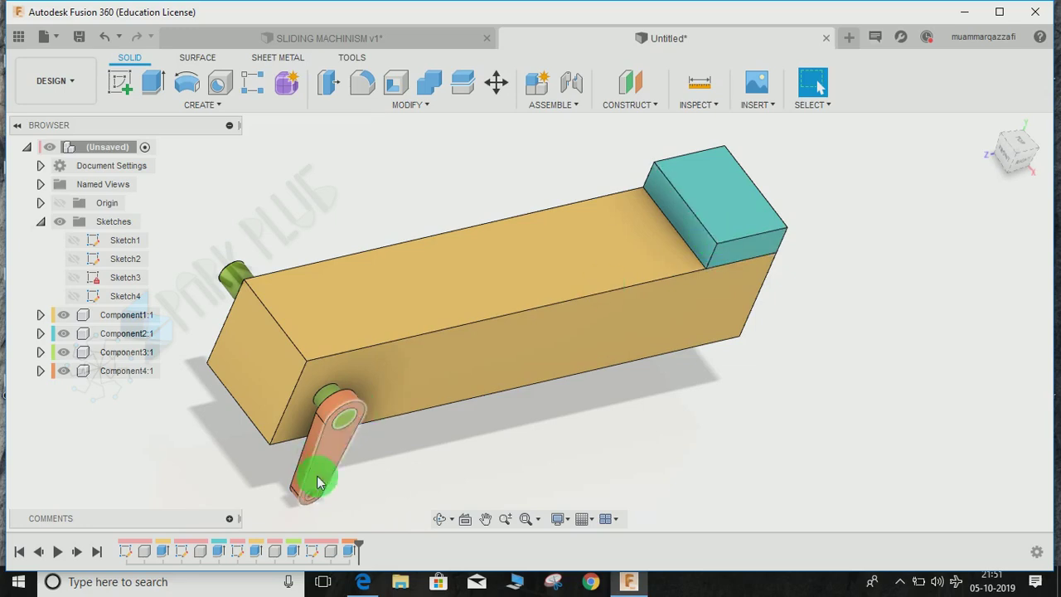
pyautogui.moveTo(598, 387); pyautogui.dragTo(660, 406, button='middle')
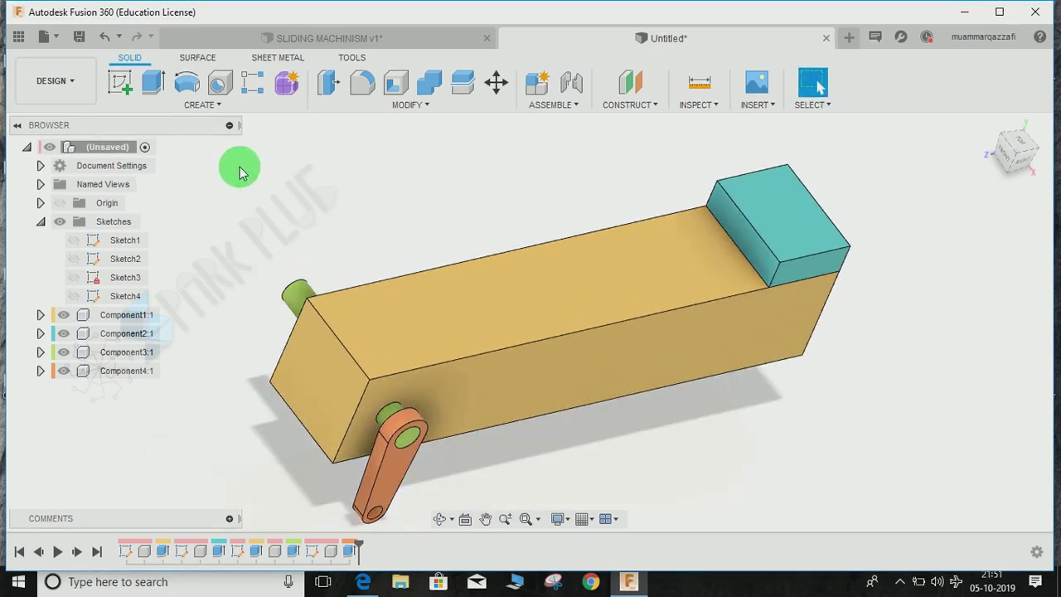
pyautogui.click(121, 82)
pyautogui.click(813, 275)
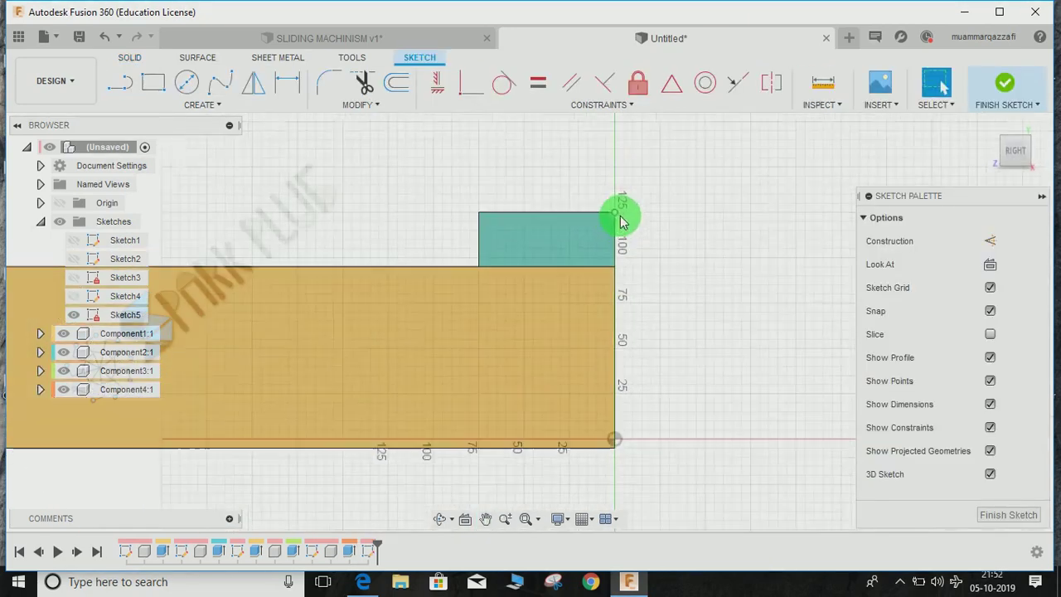
pyautogui.press('c')
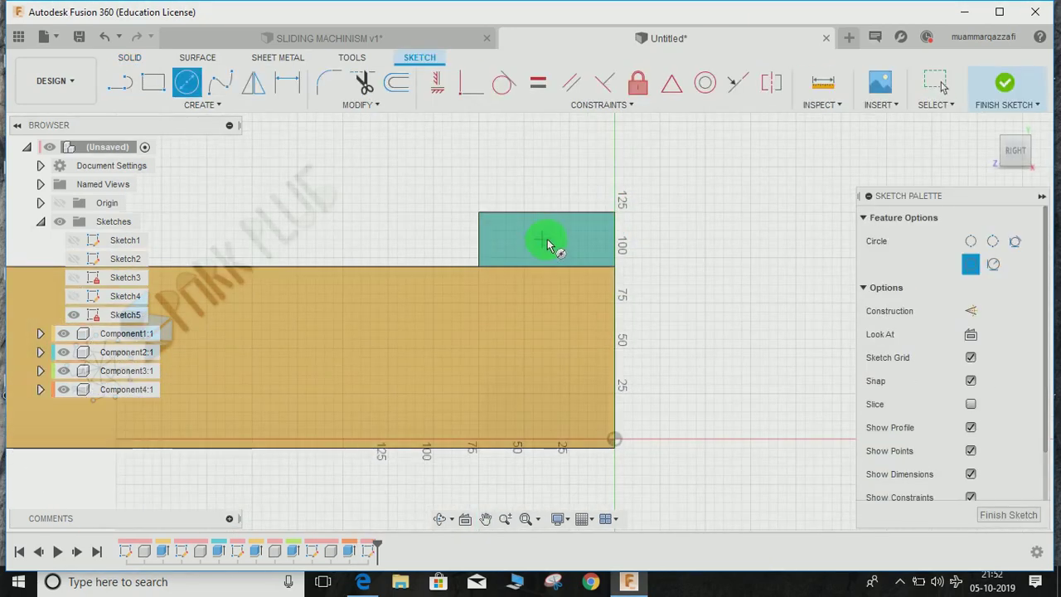
pyautogui.click(547, 240)
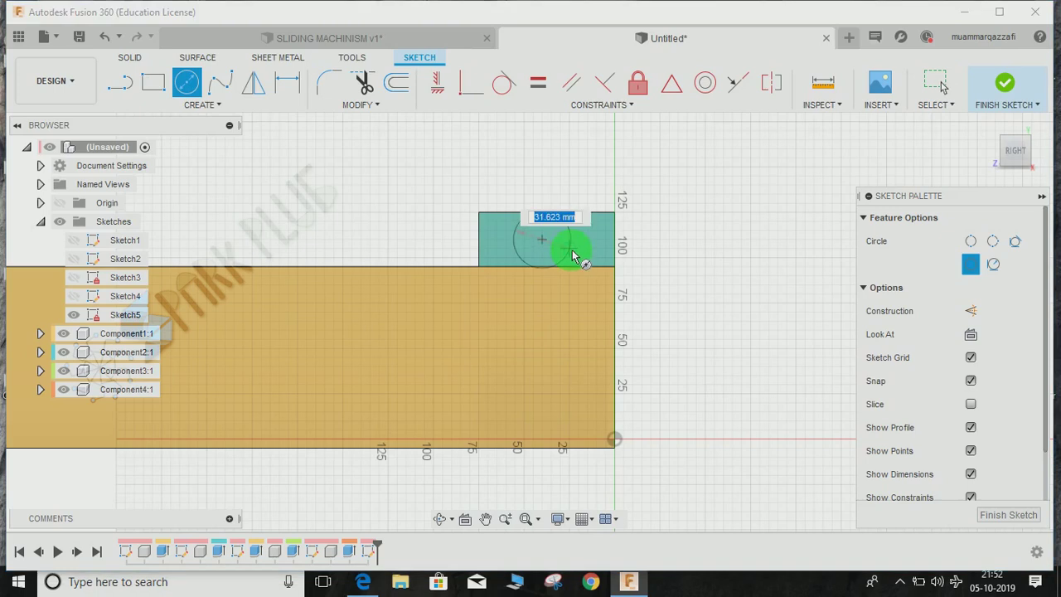
pyautogui.press('Return')
pyautogui.press('Escape')
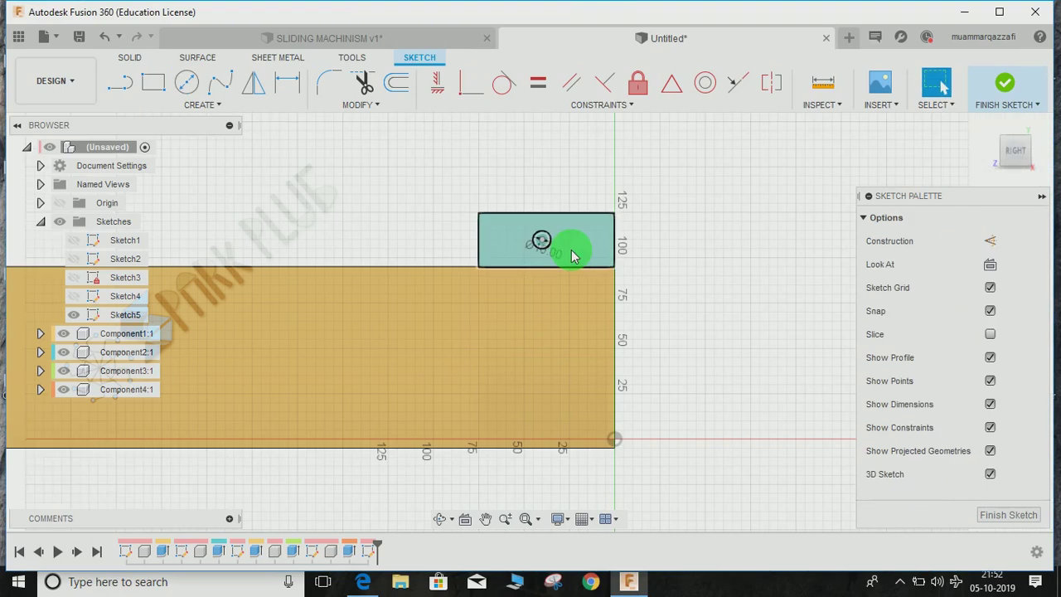
# Dimension the 10 mm circle's center 15 mm below the block's upper edge
pyautogui.scroll(3, 557, 232)
pyautogui.scroll(2, 527, 224)
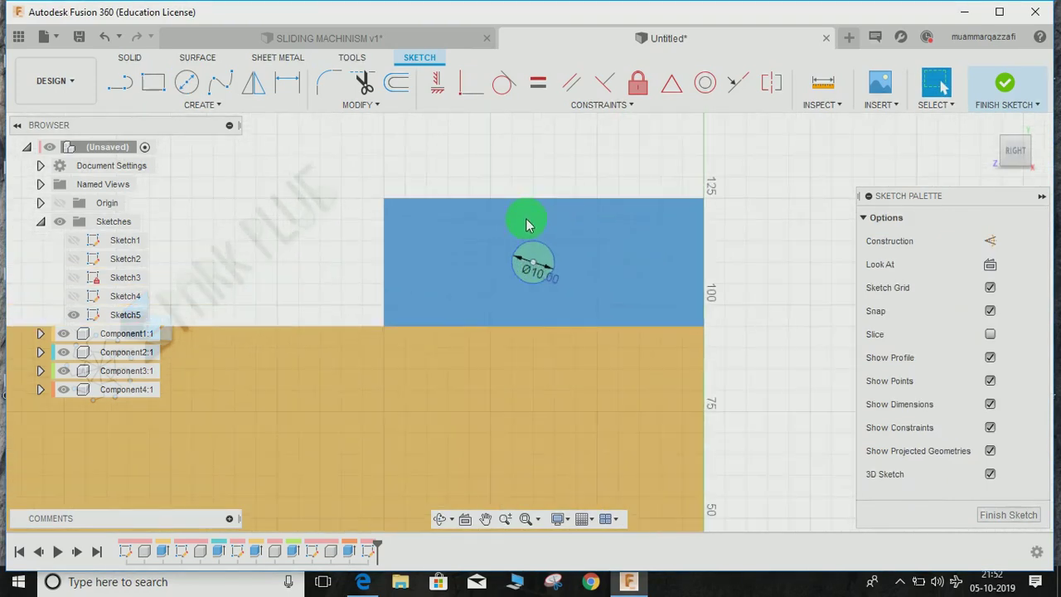
pyautogui.press('d')
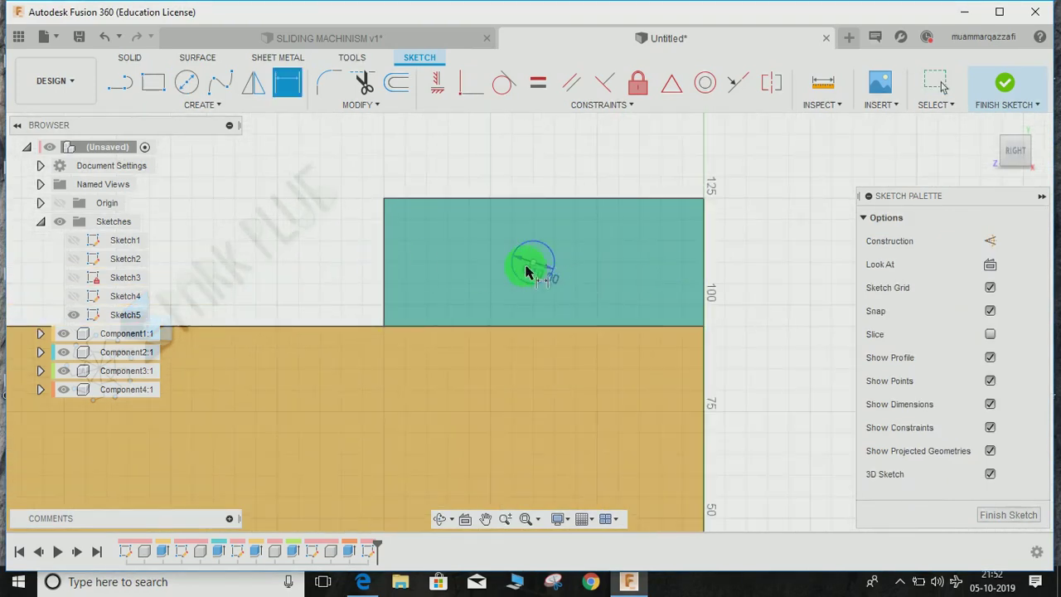
pyautogui.click(554, 204)
pyautogui.click(713, 240)
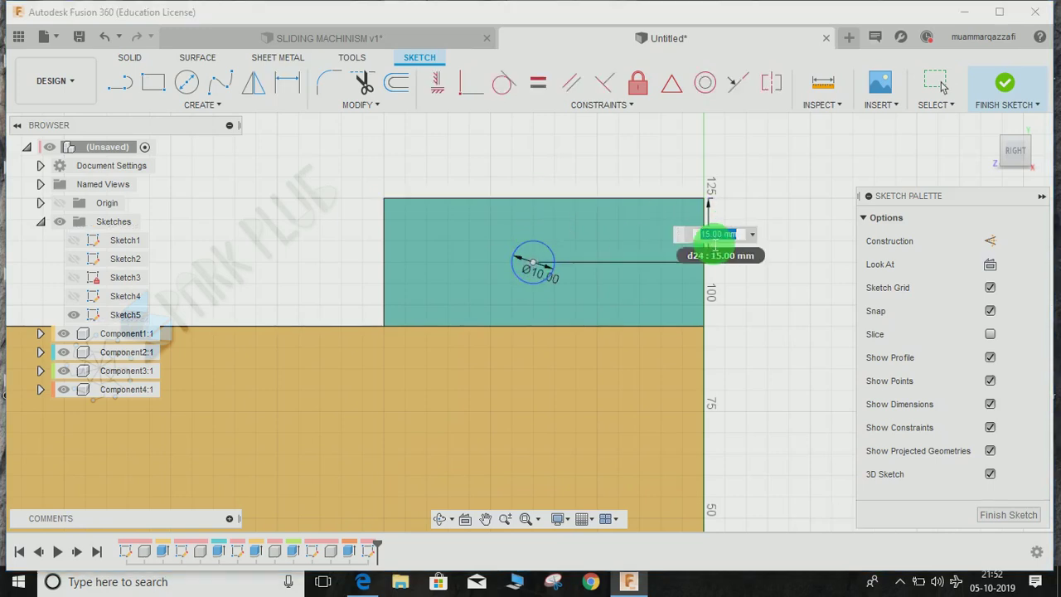
pyautogui.press('Return')
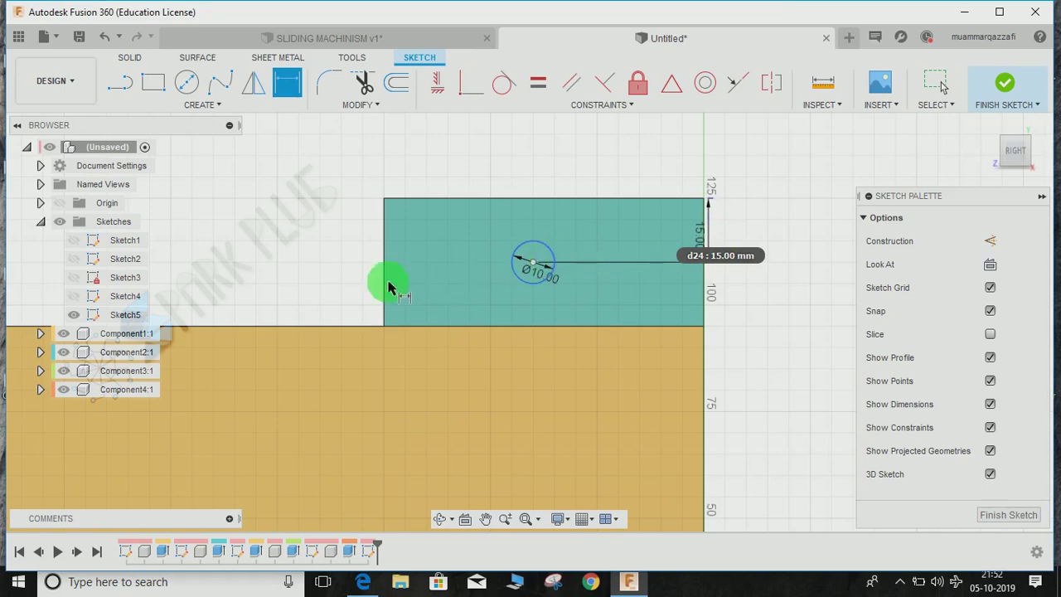
# Dimension the circle's center 35 mm from the block's end edge nearer the link and finish the sketch
pyautogui.click(533, 265)
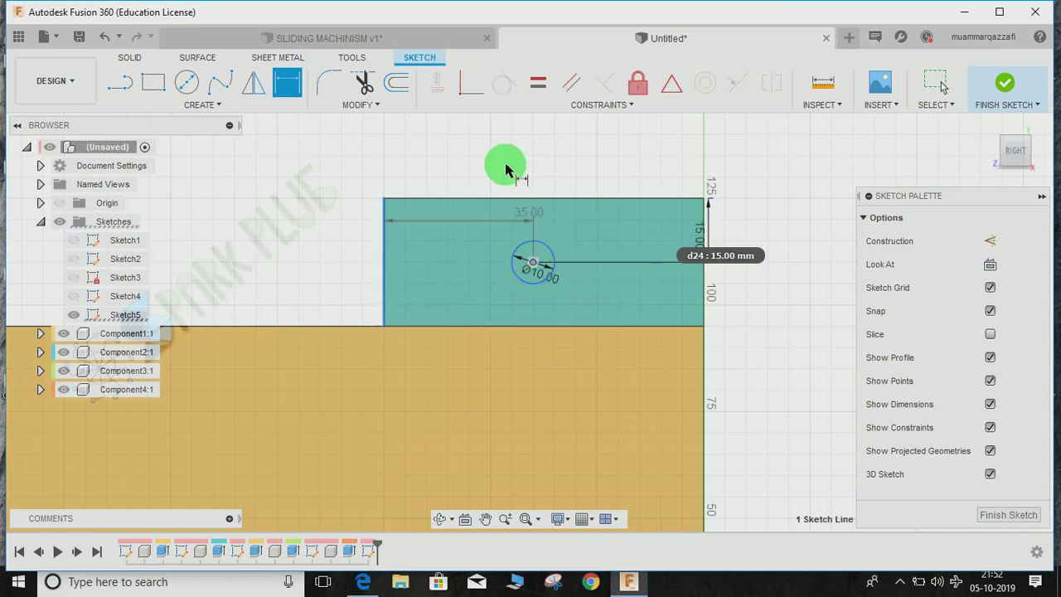
pyautogui.click(501, 162)
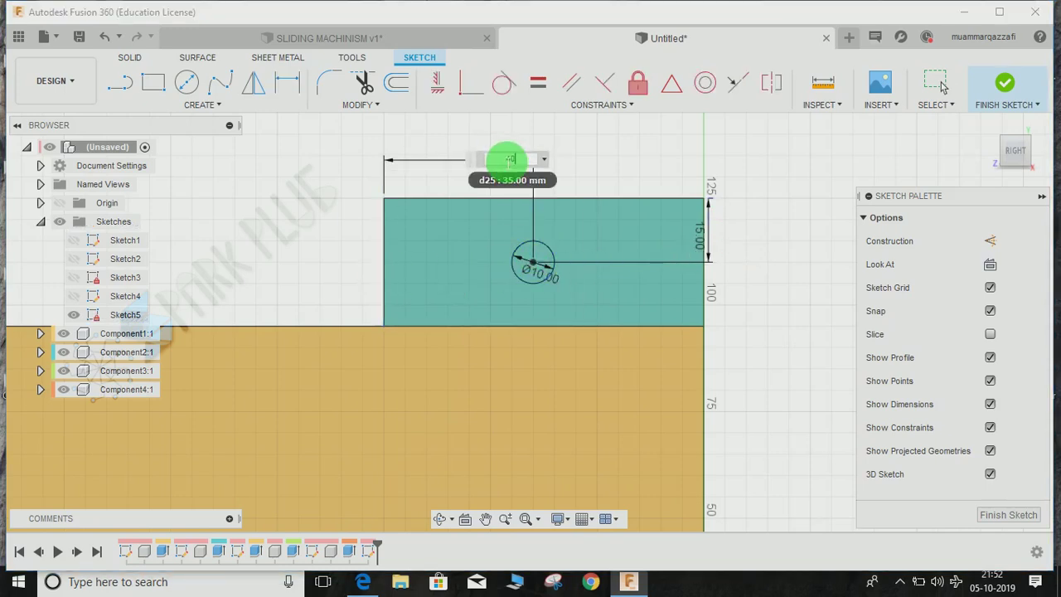
pyautogui.write('40')
pyautogui.press('Return')
pyautogui.doubleClick(512, 156)
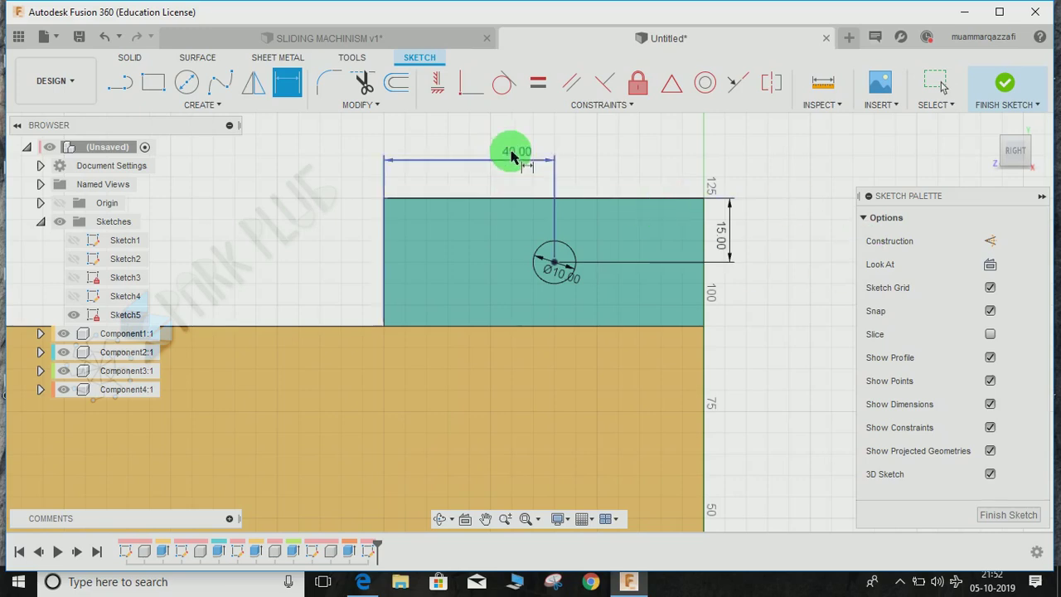
pyautogui.write('35')
pyautogui.press('Return')
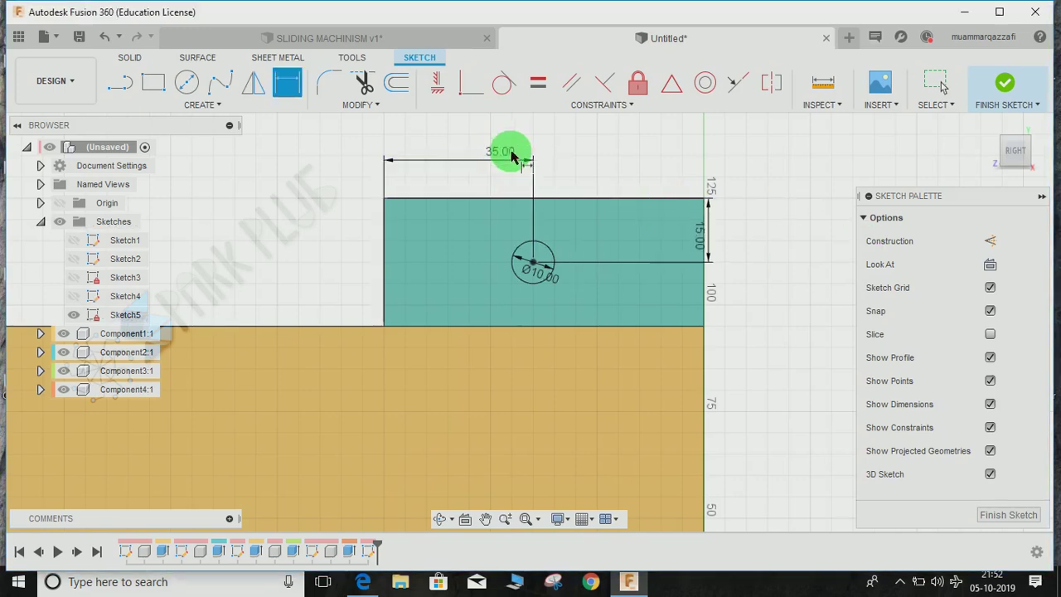
pyautogui.click(1004, 86)
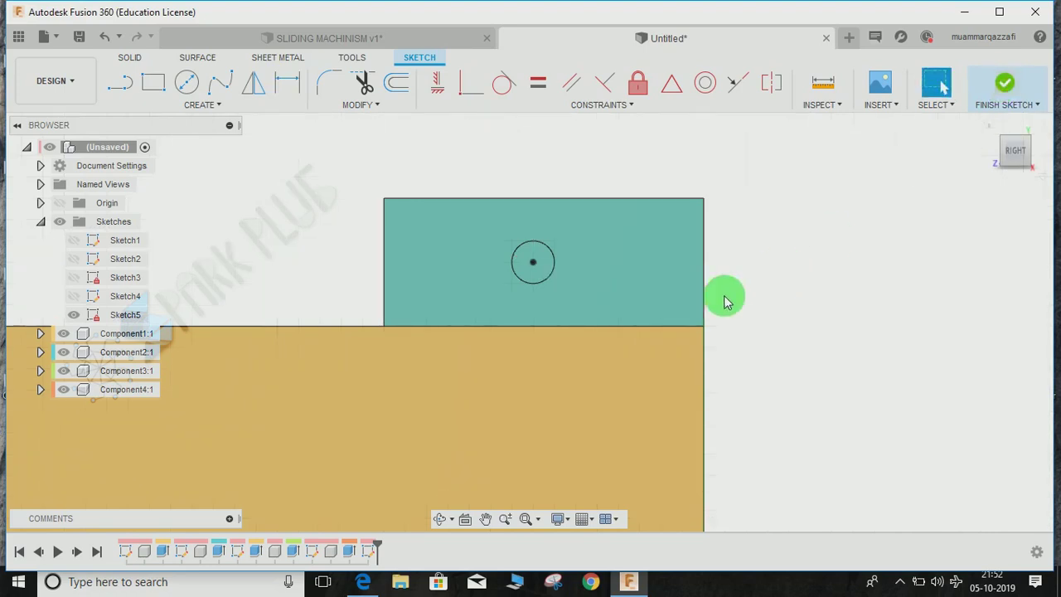
# Extrude the 10 mm circle 40 mm outward from the block's side face, joining it to the block
pyautogui.moveTo(556, 336)
pyautogui.keyDown('shift'); pyautogui.mouseDown(button='middle')
pyautogui.moveTo(536, 359)
pyautogui.moveTo(574, 383)
pyautogui.moveTo(630, 389)
pyautogui.mouseUp(button='middle'); pyautogui.keyUp('shift')
pyautogui.click(143, 91)
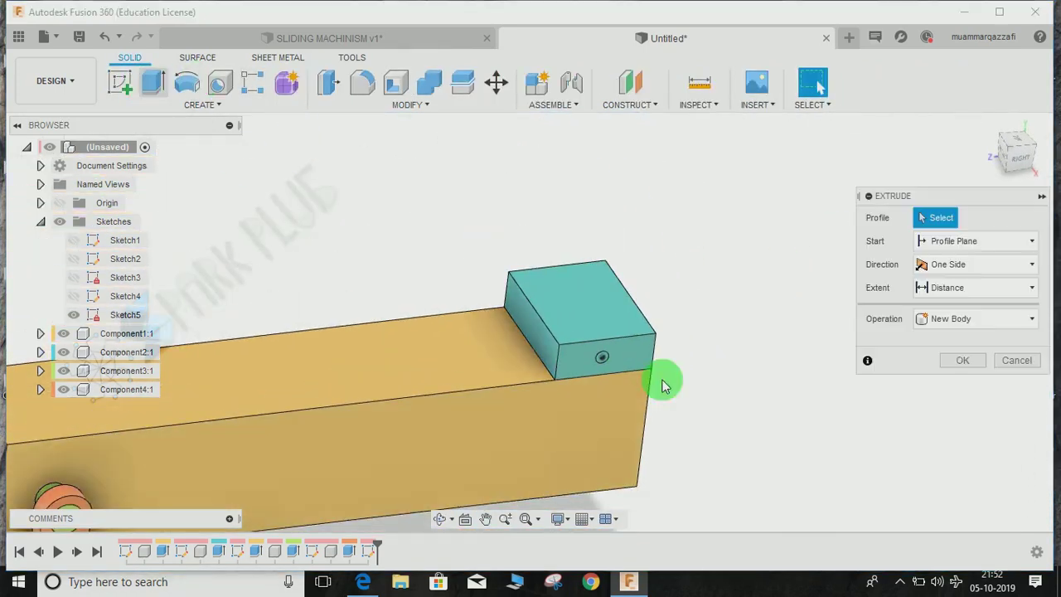
pyautogui.scroll(5, 604, 365)
pyautogui.click(606, 359)
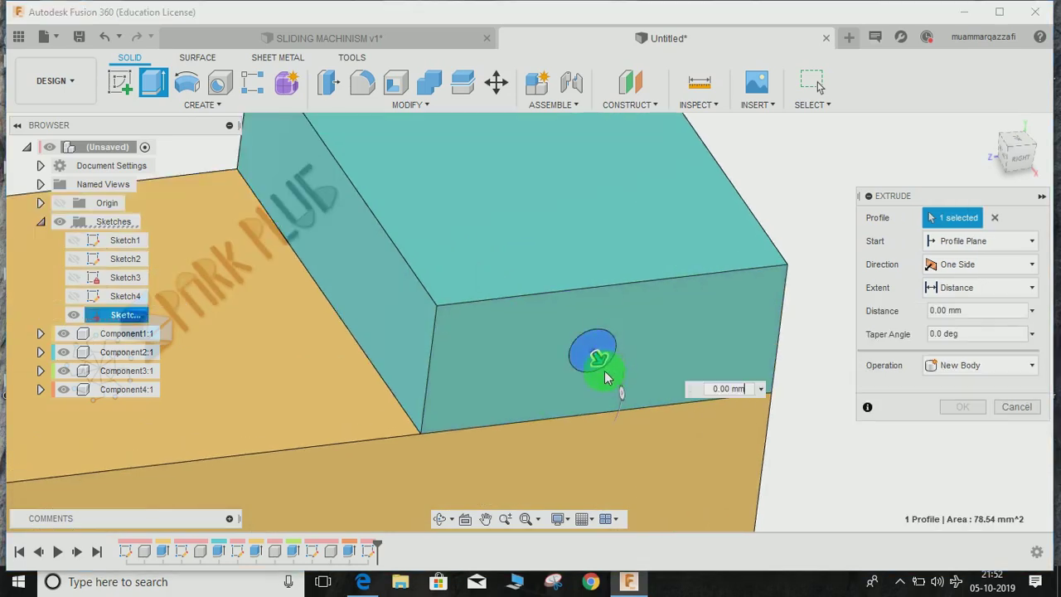
pyautogui.moveTo(604, 360); pyautogui.dragTo(662, 433)
pyautogui.scroll(4, 647, 308)
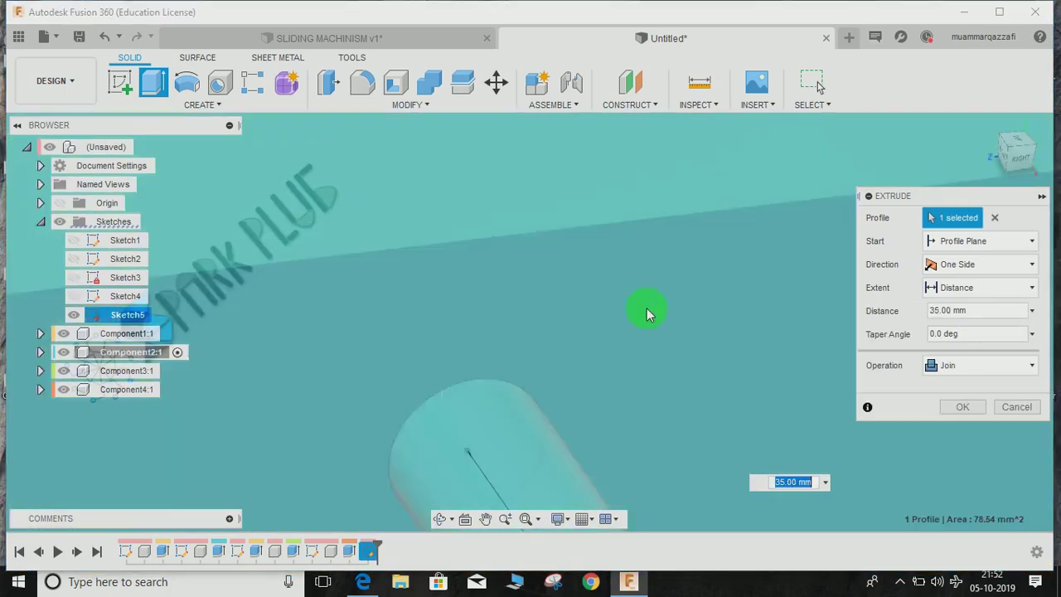
pyautogui.scroll(-8, 647, 308)
pyautogui.scroll(-6, 646, 308)
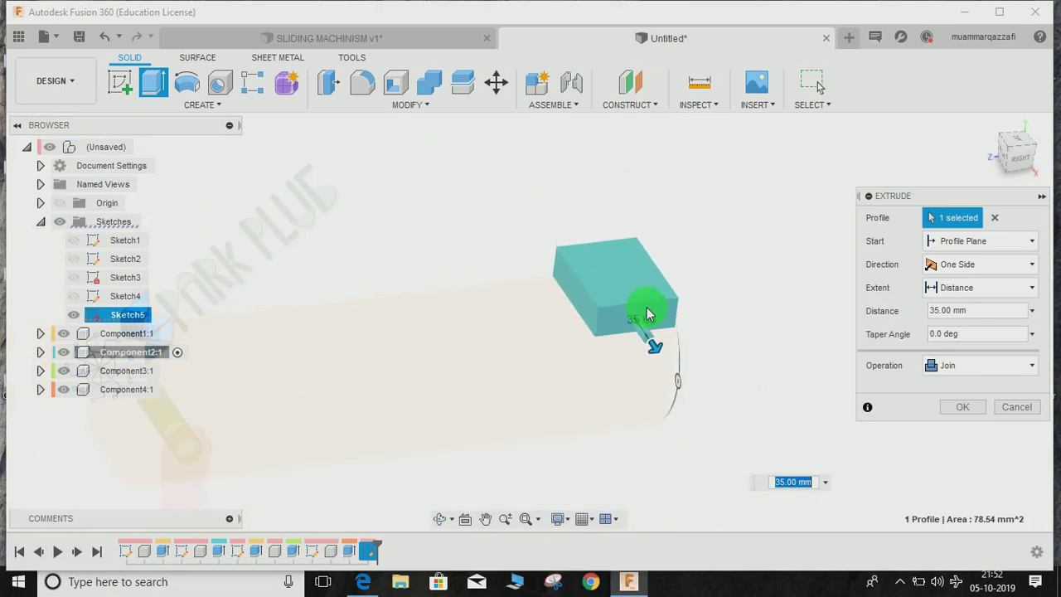
pyautogui.scroll(2, 647, 308)
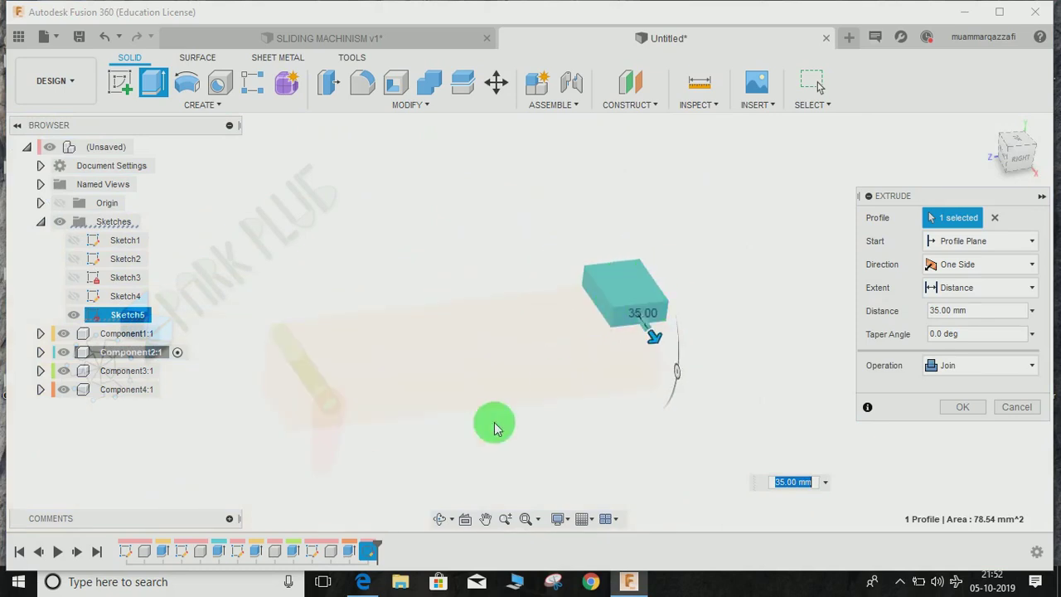
pyautogui.click(935, 369)
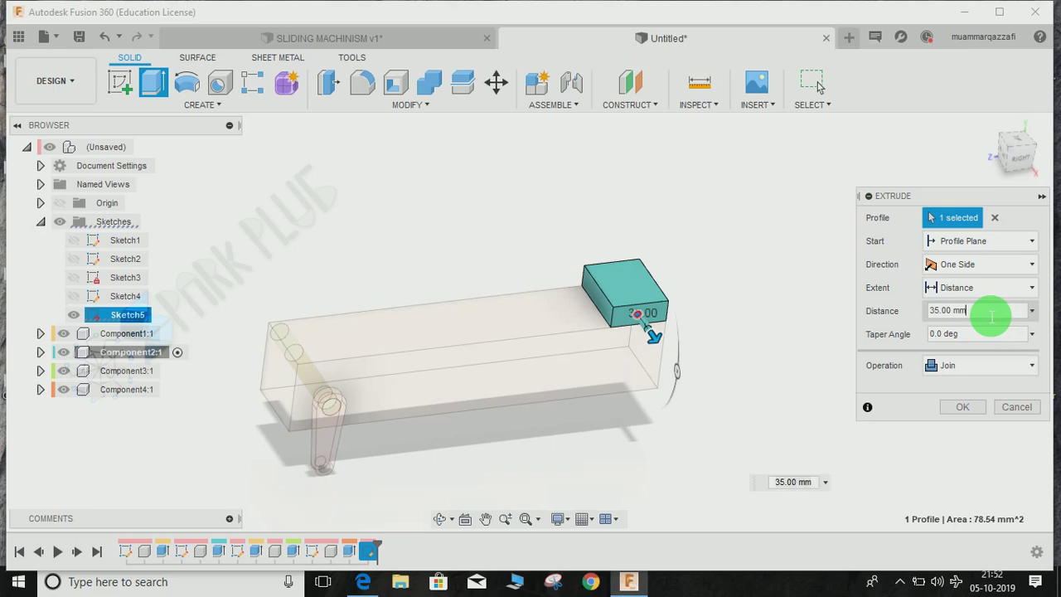
pyautogui.moveTo(992, 316); pyautogui.dragTo(883, 336)
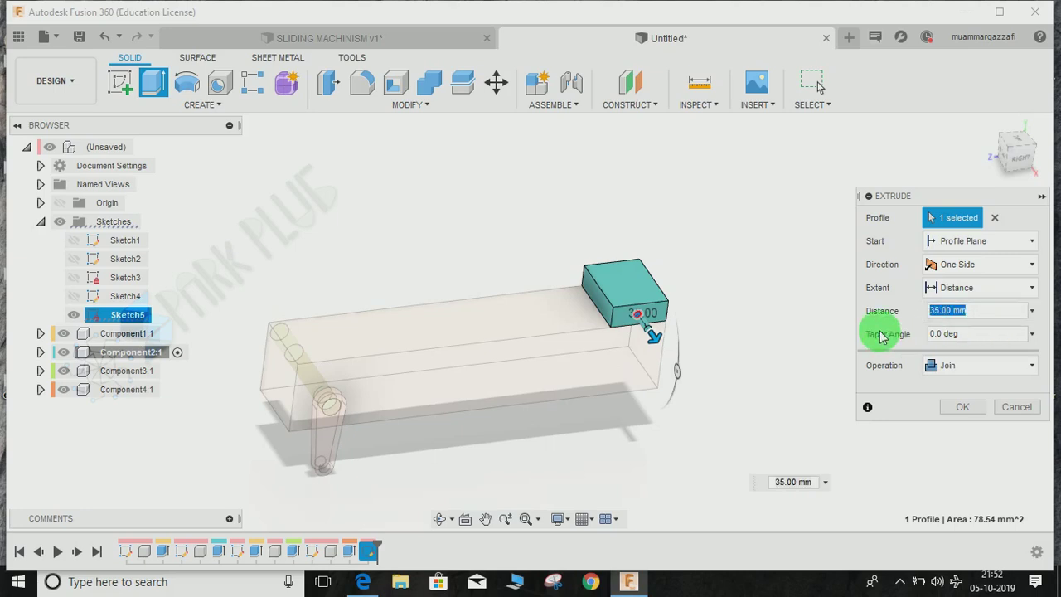
pyautogui.press('Return')
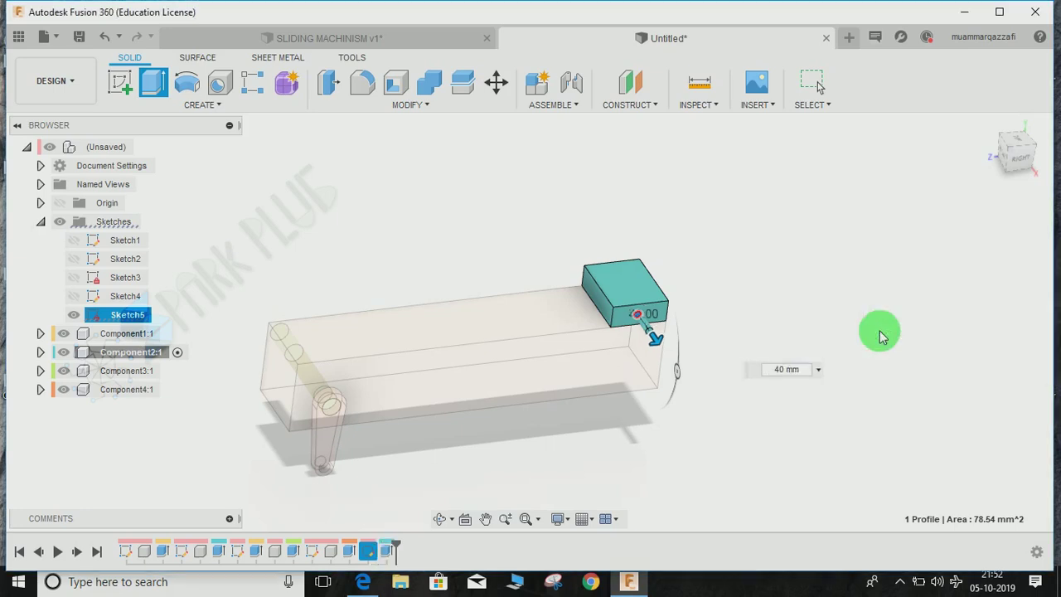
# Start a sketch on the link's outer face and draw a 20 mm diameter circle concentric with the block's pin
pyautogui.moveTo(493, 363); pyautogui.dragTo(473, 275, button='middle')
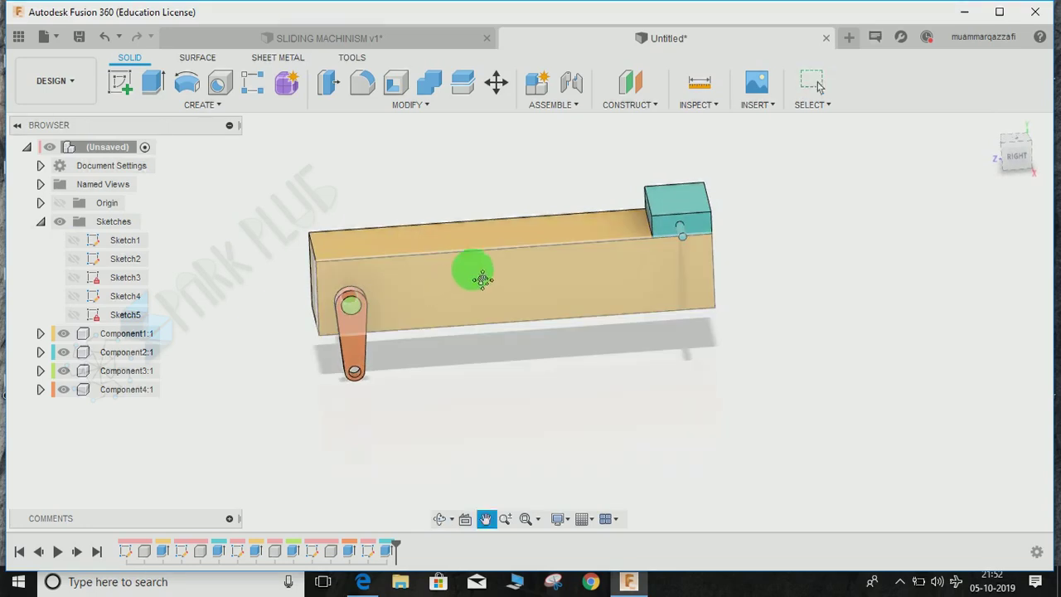
pyautogui.click(128, 92)
pyautogui.click(478, 216)
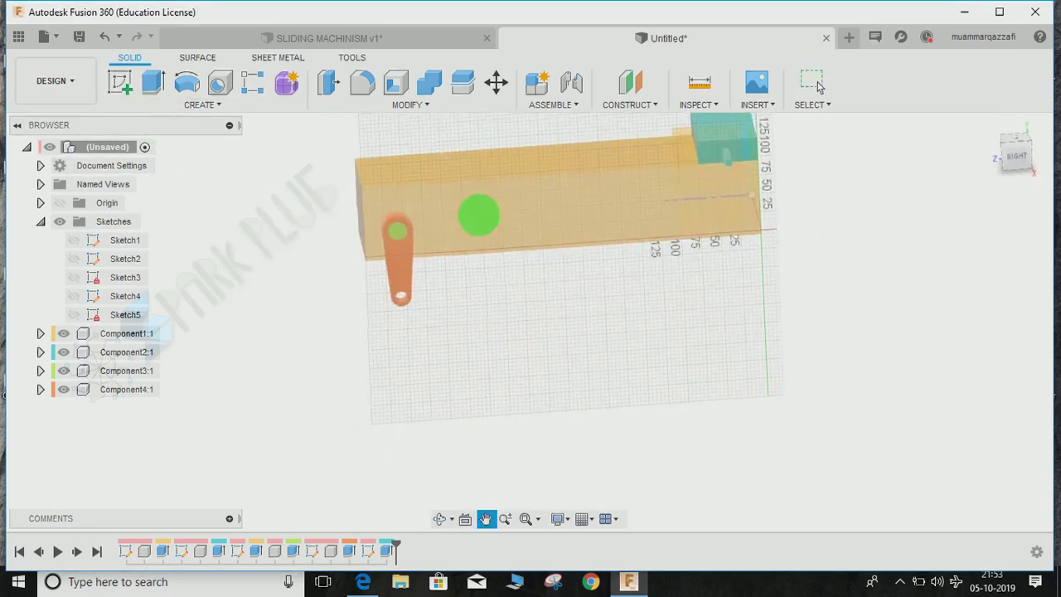
pyautogui.click(396, 261)
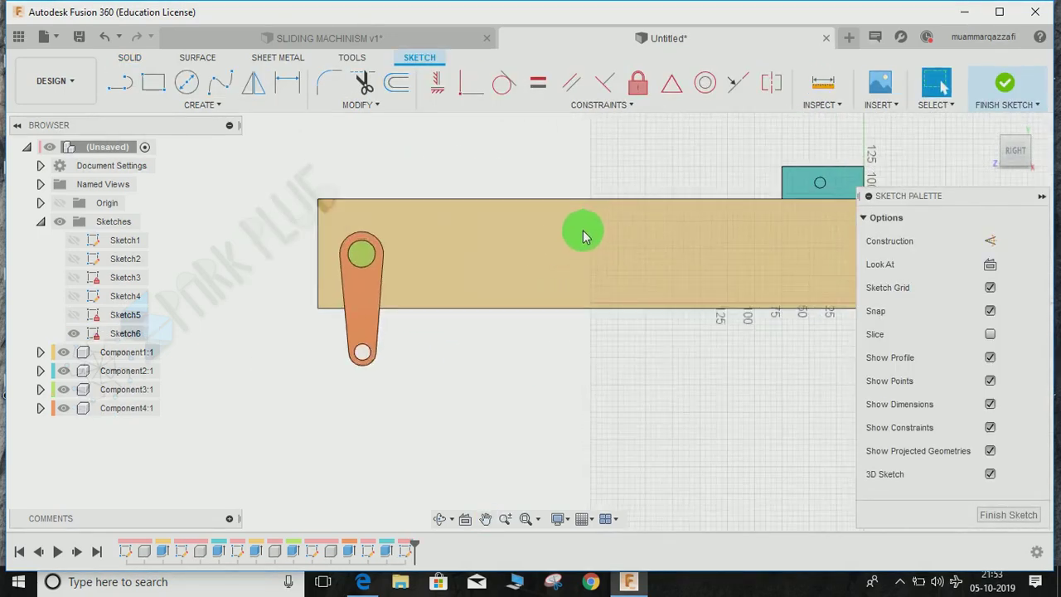
pyautogui.scroll(5, 749, 232)
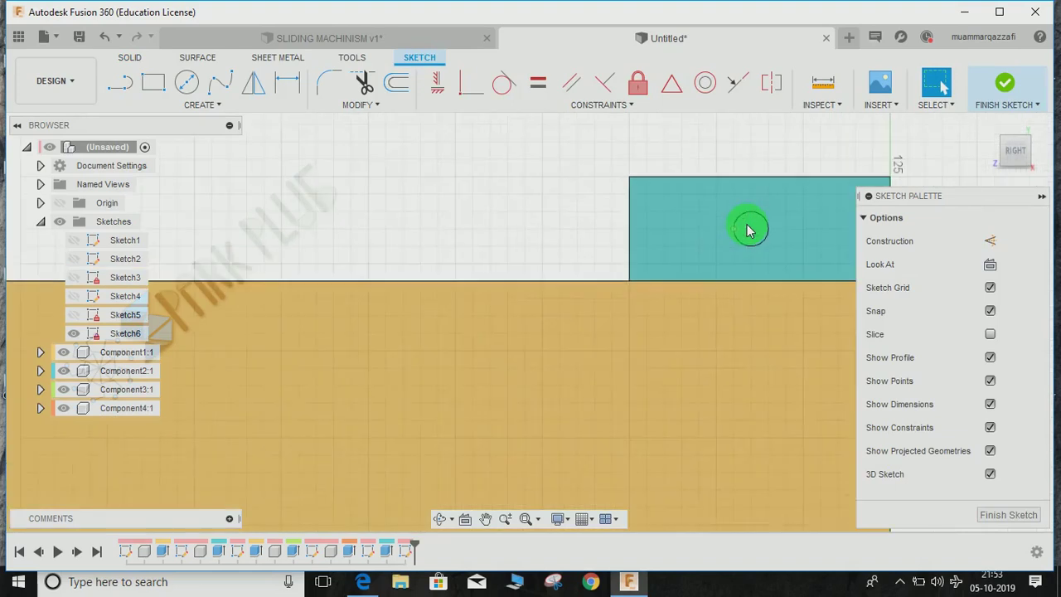
pyautogui.moveTo(749, 235); pyautogui.dragTo(613, 281, button='middle')
pyautogui.press('c')
pyautogui.scroll(3, 619, 280)
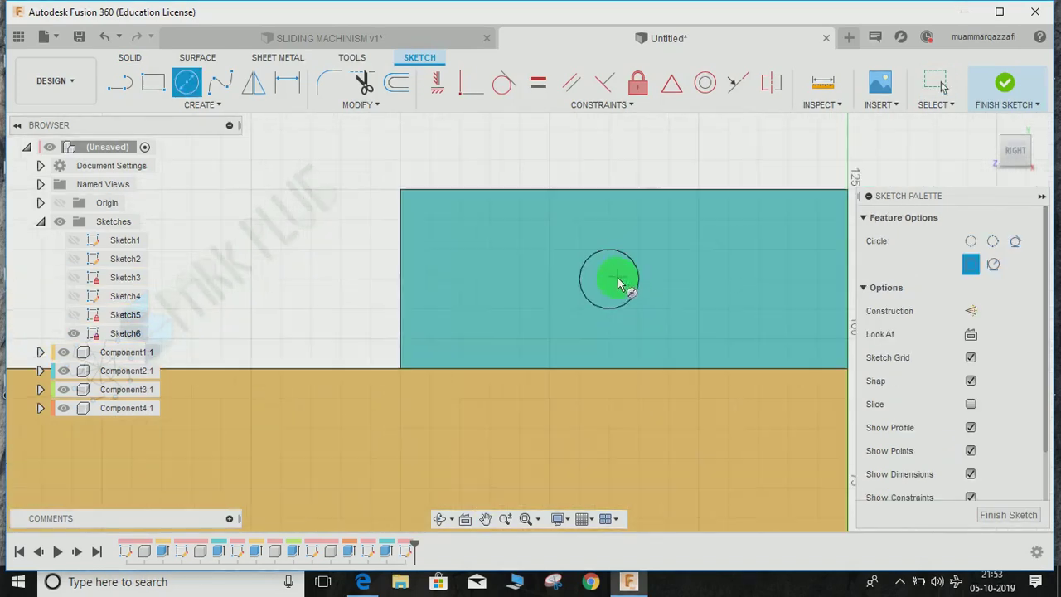
pyautogui.moveTo(610, 282); pyautogui.dragTo(671, 316)
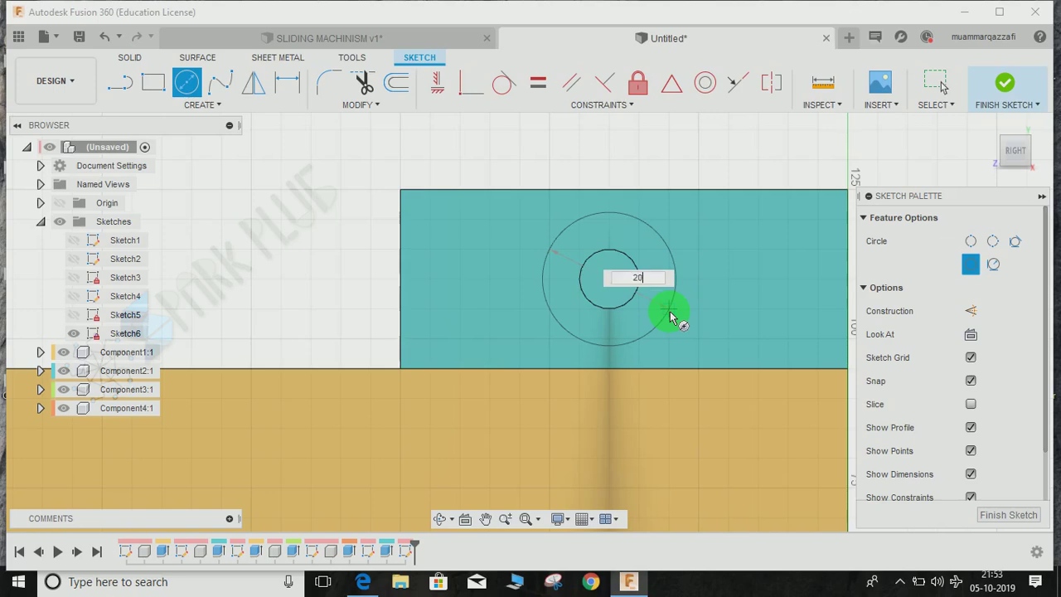
pyautogui.write('20')
pyautogui.press('Return')
pyautogui.press('Escape')
# Draw a 25 mm diameter circle centered on the small hole at the link's lower end
pyautogui.scroll(3, 670, 312)
pyautogui.scroll(-1, 613, 249)
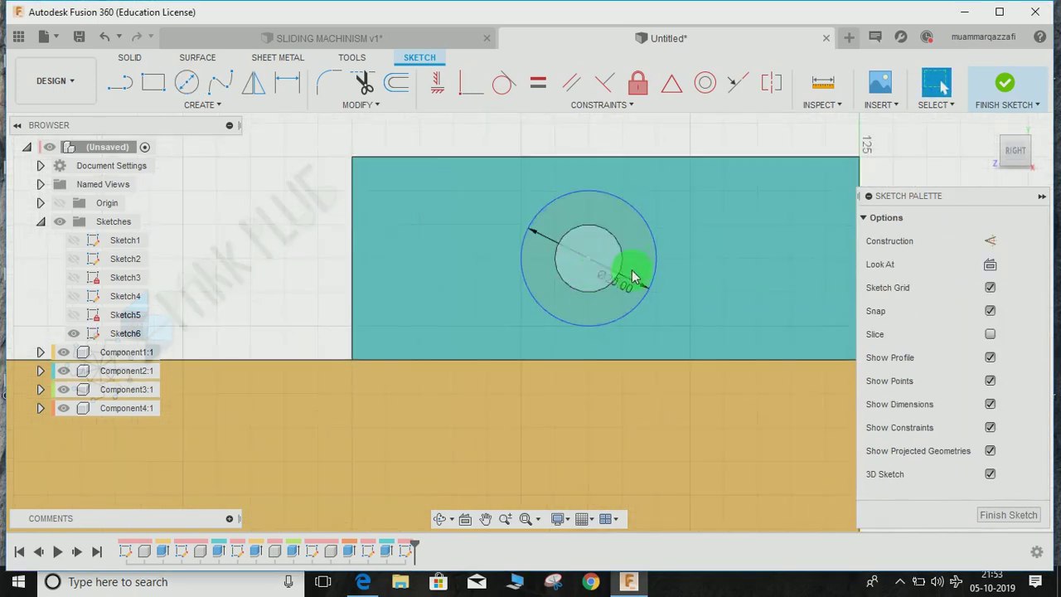
pyautogui.scroll(-1, 570, 265)
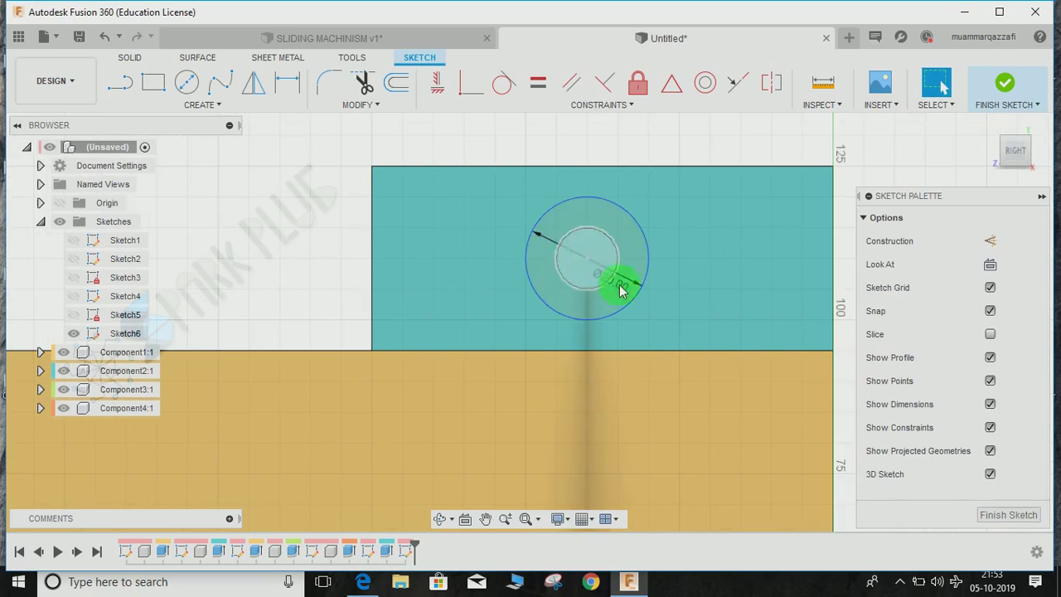
pyautogui.scroll(2, 578, 271)
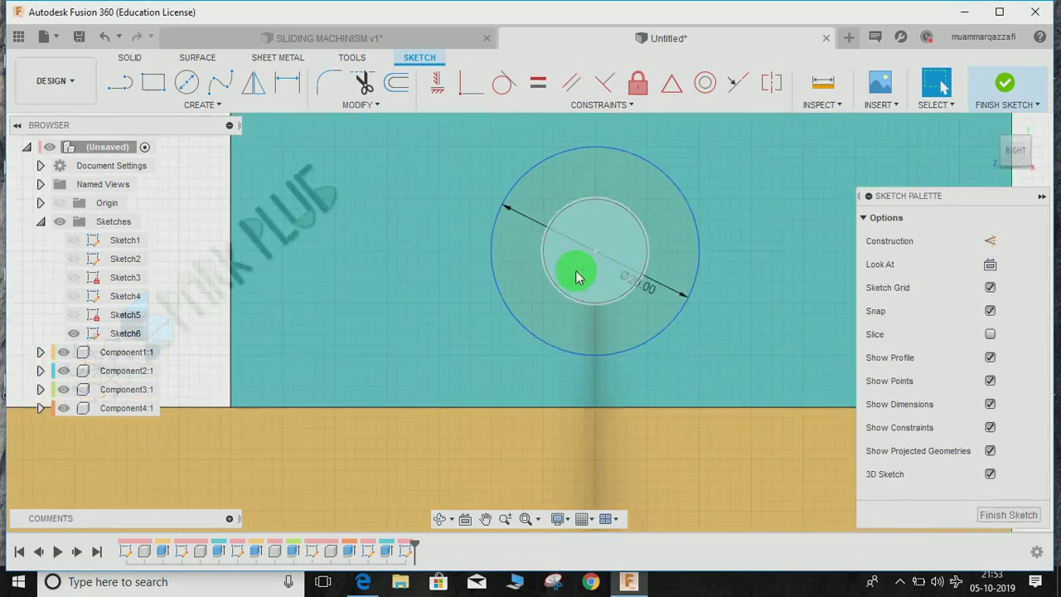
pyautogui.scroll(3, 575, 270)
pyautogui.scroll(-8, 576, 270)
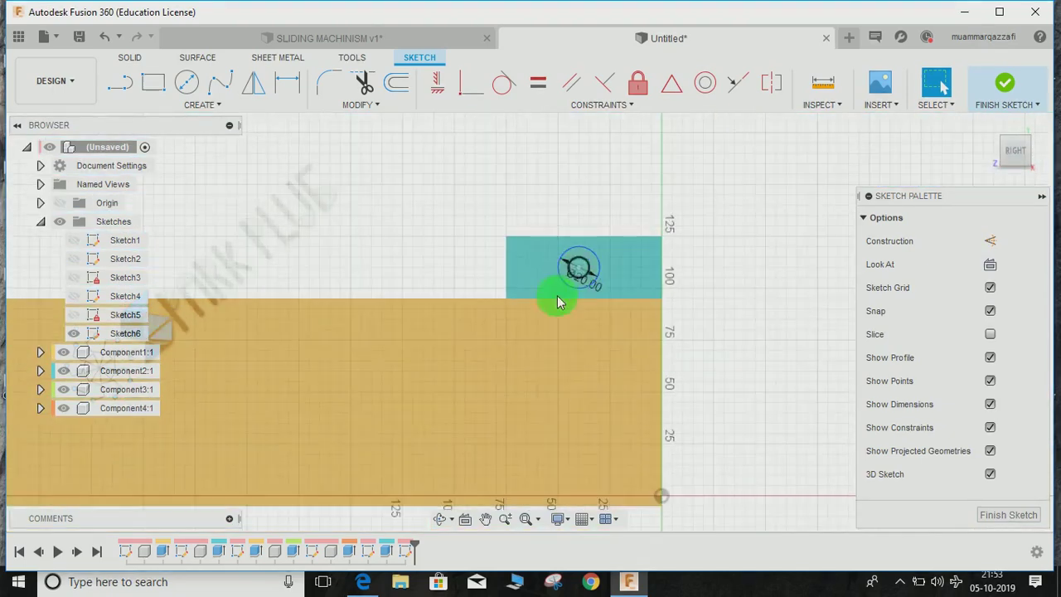
pyautogui.moveTo(539, 315); pyautogui.dragTo(860, 292, button='middle')
pyautogui.moveTo(329, 382); pyautogui.dragTo(690, 295, button='middle')
pyautogui.moveTo(561, 363); pyautogui.dragTo(618, 232, button='middle')
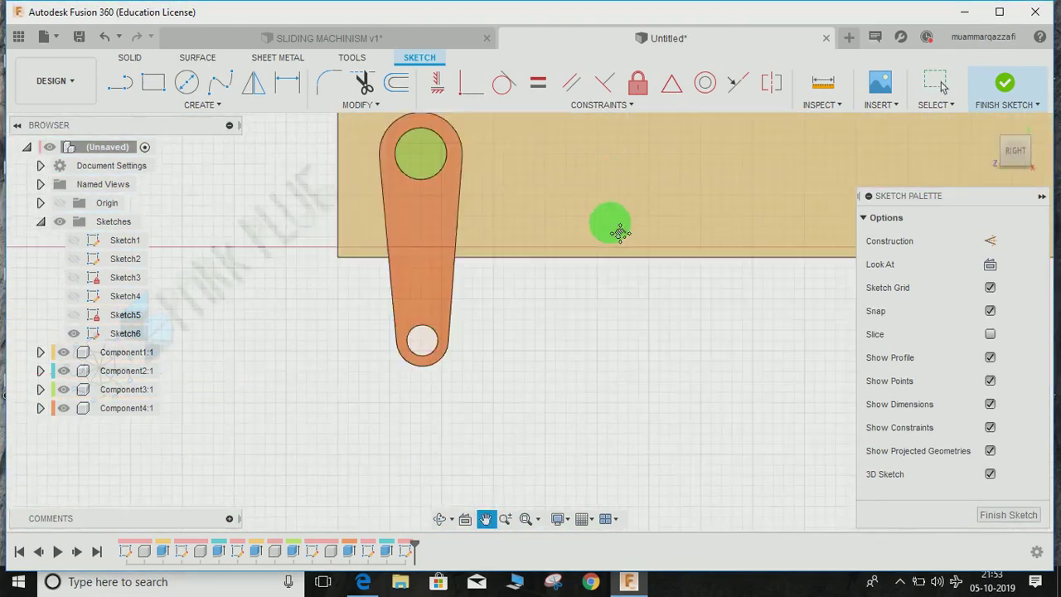
pyautogui.scroll(3, 403, 426)
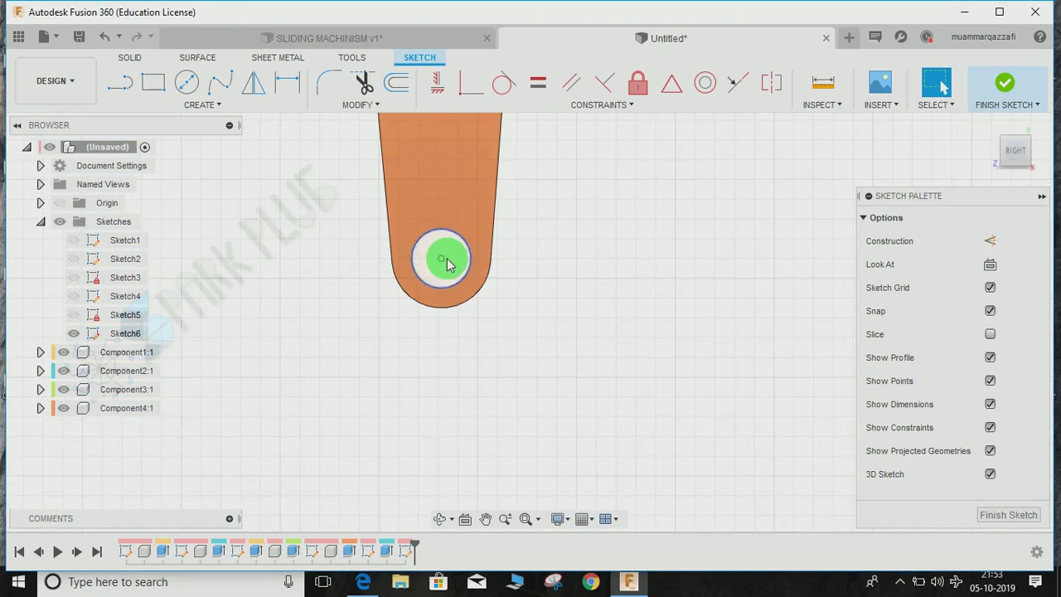
pyautogui.press('c')
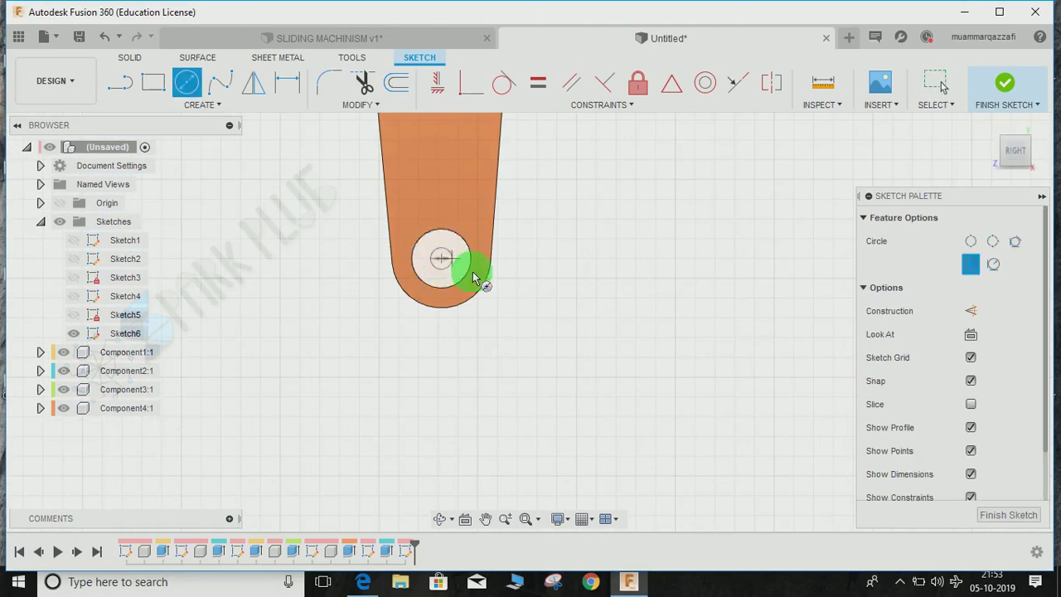
pyautogui.click(441, 258)
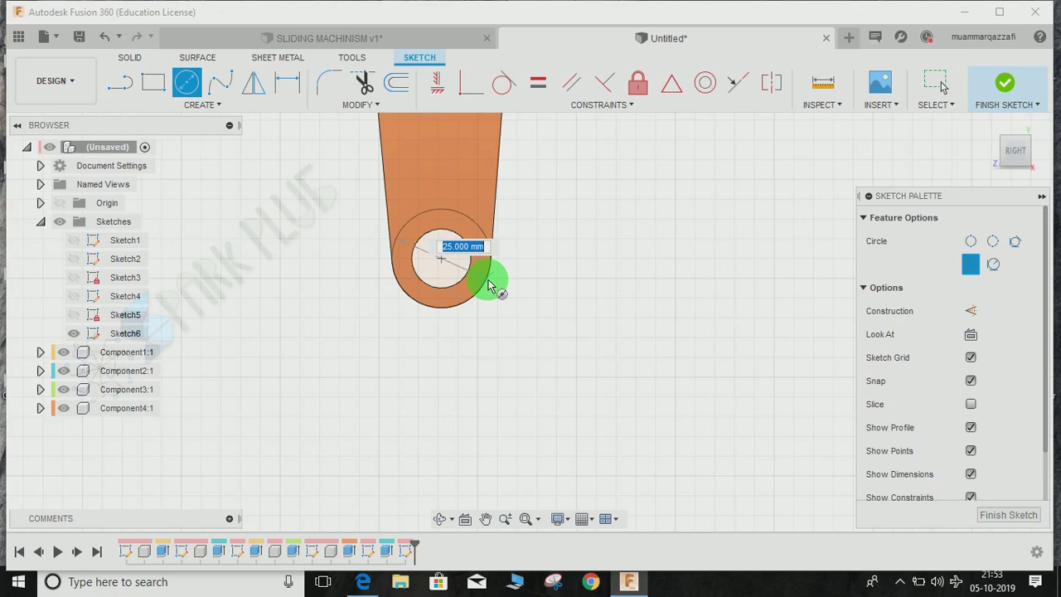
pyautogui.write('25')
pyautogui.press('Return')
pyautogui.press('Escape')
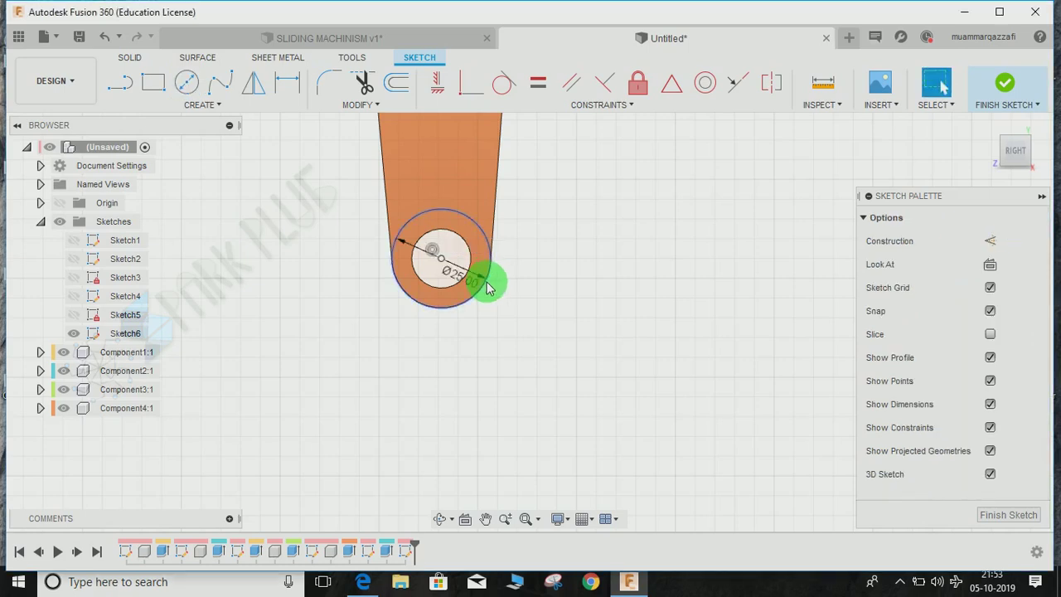
# Draw two lines joining the 20 mm circle at the block's pin and the 25 mm circle at the link's lower end
pyautogui.scroll(3, 450, 324)
pyautogui.scroll(-5, 538, 352)
pyautogui.moveTo(609, 377)
pyautogui.mouseDown(button='middle')
pyautogui.moveTo(450, 445)
pyautogui.moveTo(407, 441)
pyautogui.mouseUp(button='middle')
pyautogui.scroll(-2, 440, 427)
pyautogui.moveTo(522, 380)
pyautogui.mouseDown(button='middle')
pyautogui.moveTo(453, 288)
pyautogui.moveTo(426, 320)
pyautogui.moveTo(490, 326)
pyautogui.moveTo(433, 310)
pyautogui.moveTo(475, 320)
pyautogui.moveTo(581, 296)
pyautogui.mouseUp(button='middle')
pyautogui.press('l')
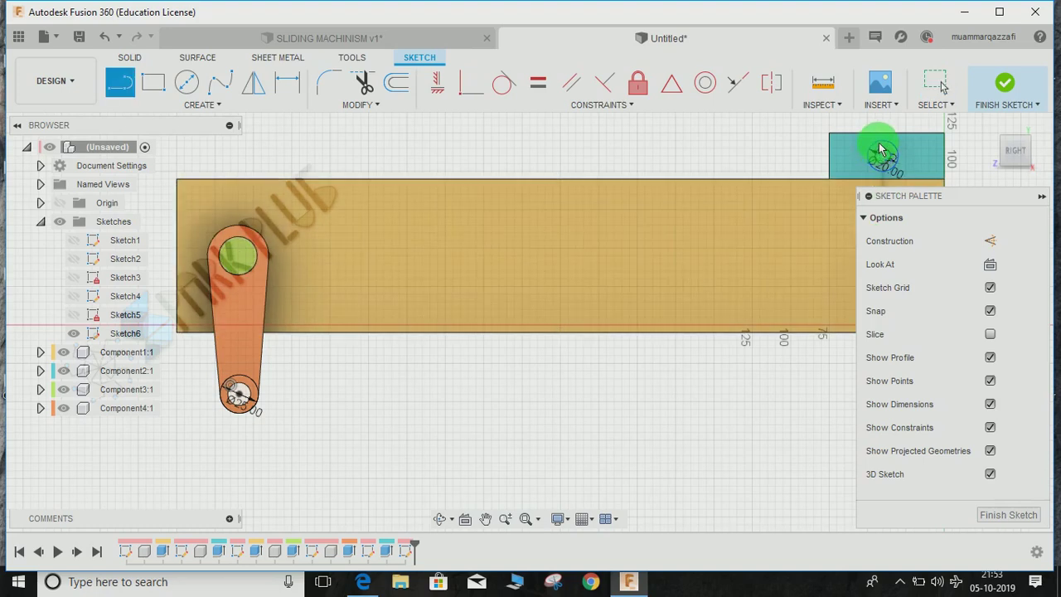
pyautogui.moveTo(881, 149); pyautogui.dragTo(239, 389)
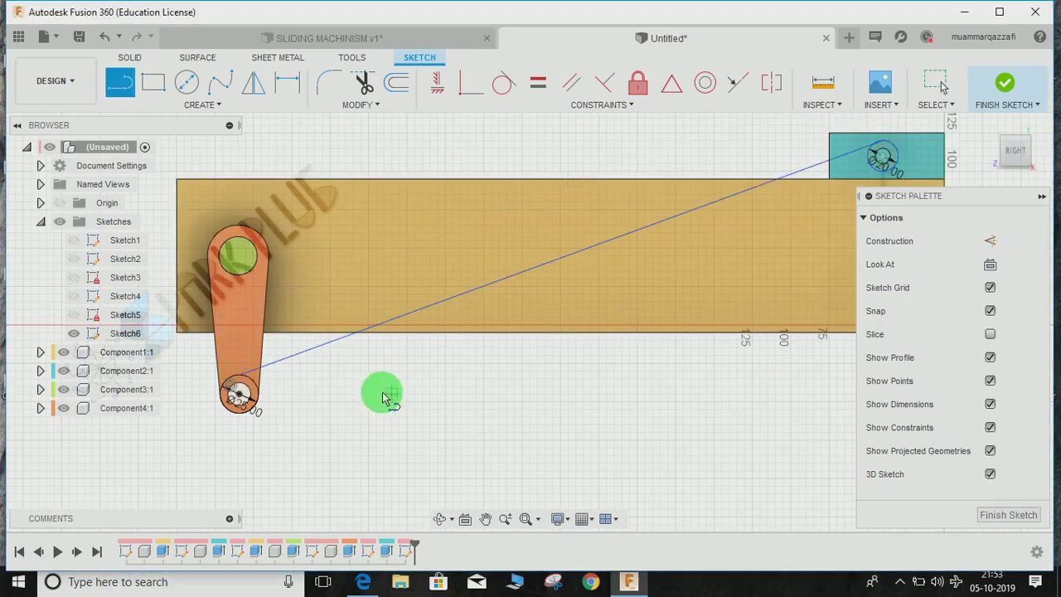
pyautogui.click(239, 396)
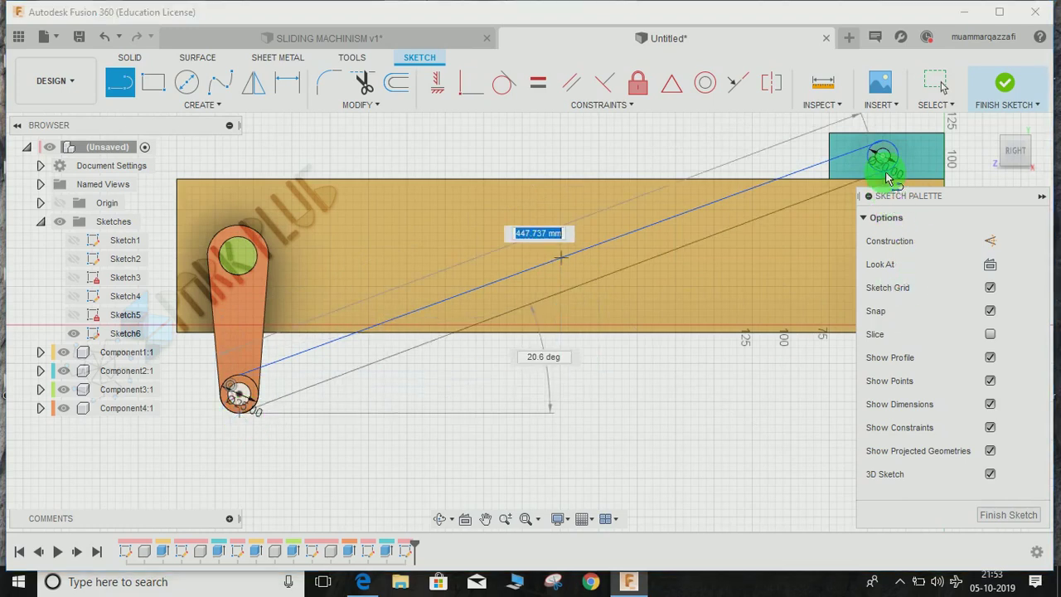
pyautogui.click(884, 181)
pyautogui.press('Escape')
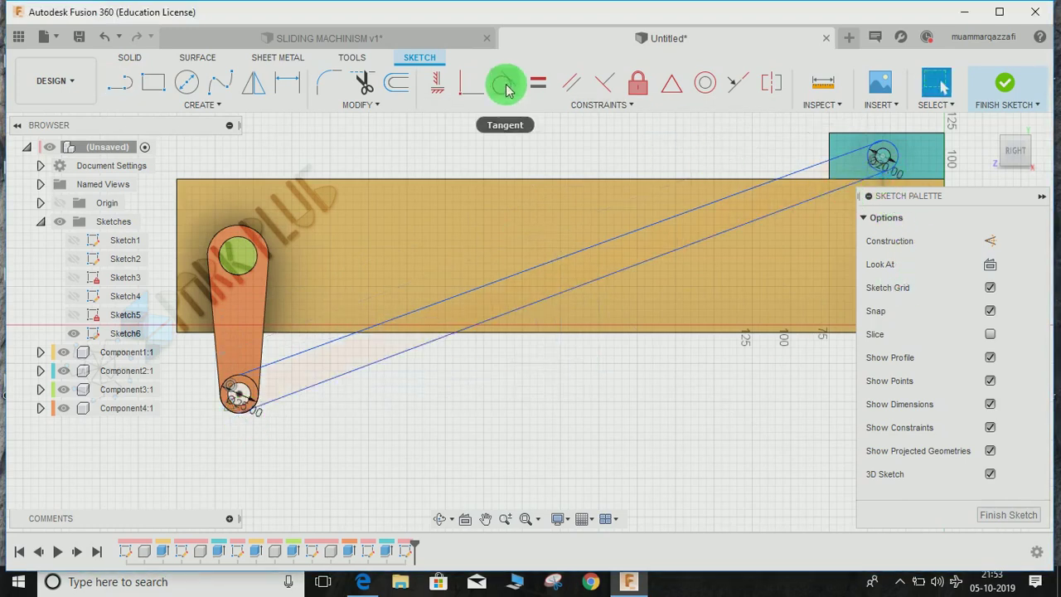
# Make the upper connecting line tangent to the 25 mm circle at the link's lower end
pyautogui.click(506, 86)
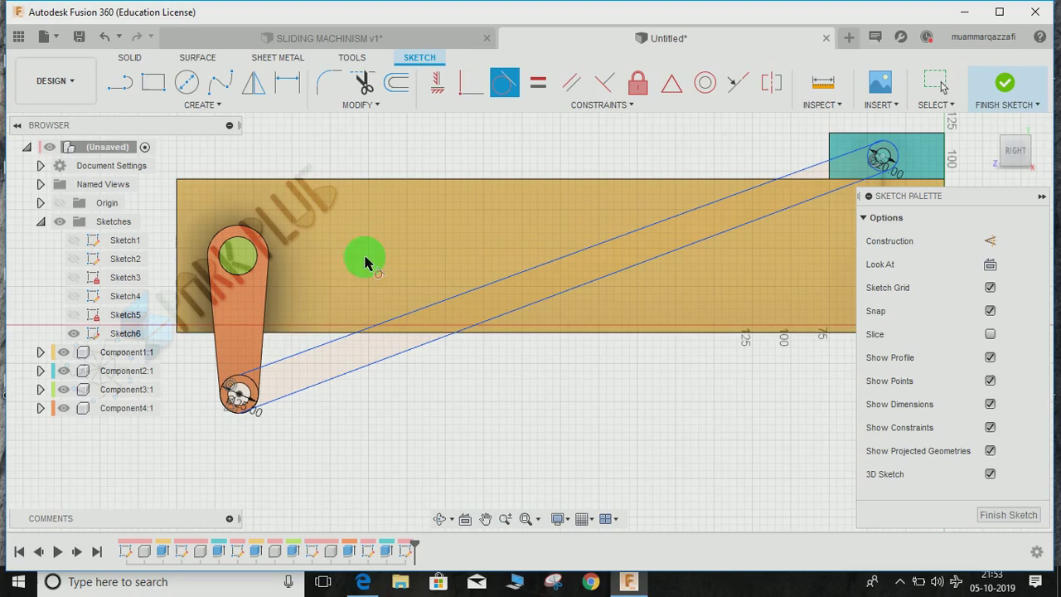
pyautogui.click(279, 366)
pyautogui.click(257, 386)
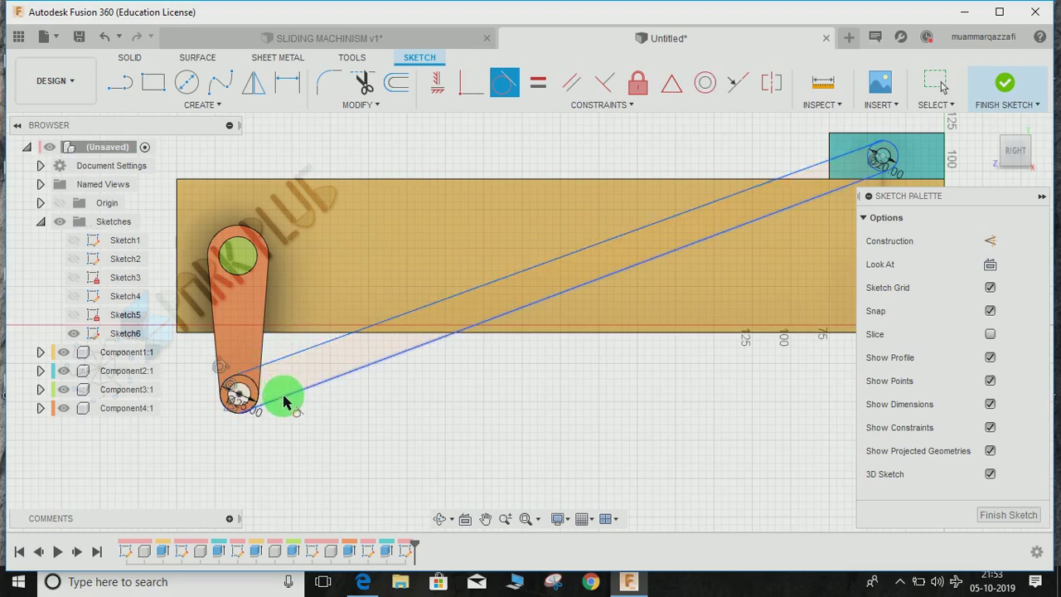
# Try to make the lower connecting line tangent to the 25 mm circle, then undo that constraint
pyautogui.click(275, 401)
pyautogui.click(257, 387)
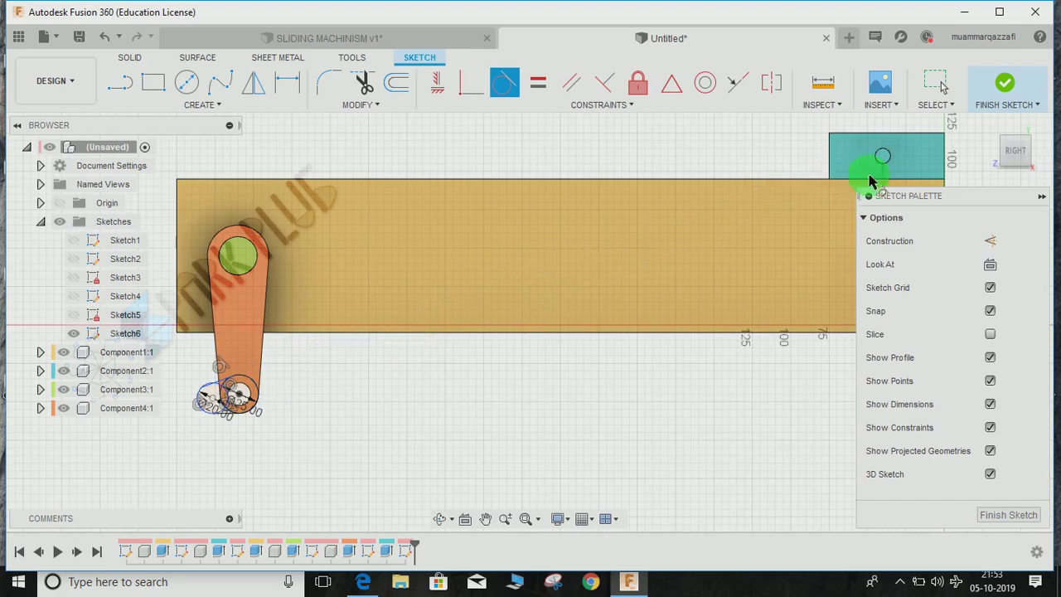
pyautogui.press('Escape')
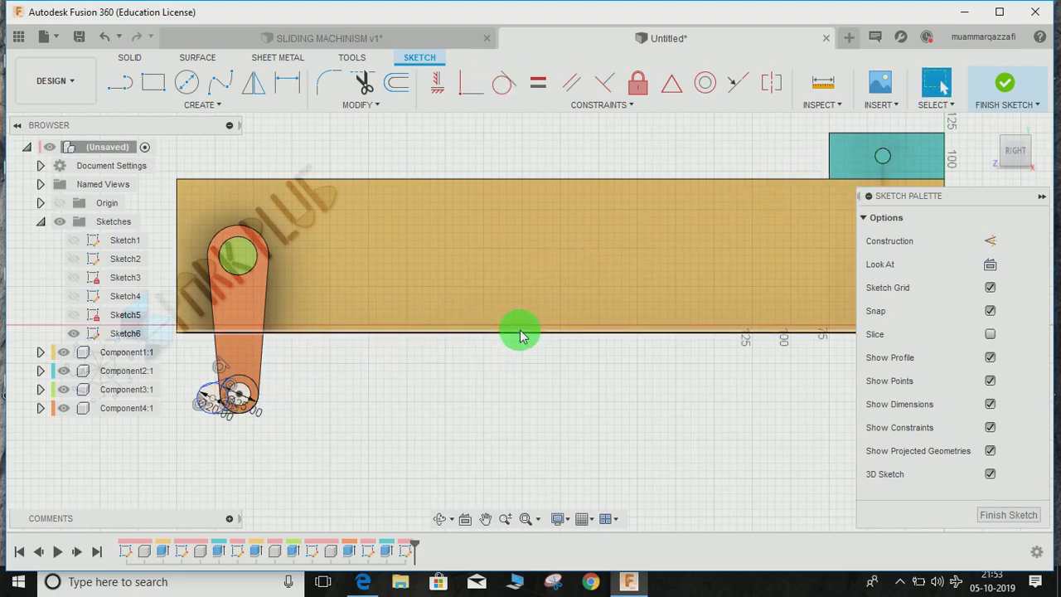
pyautogui.hotkey('ctrl', 'z')
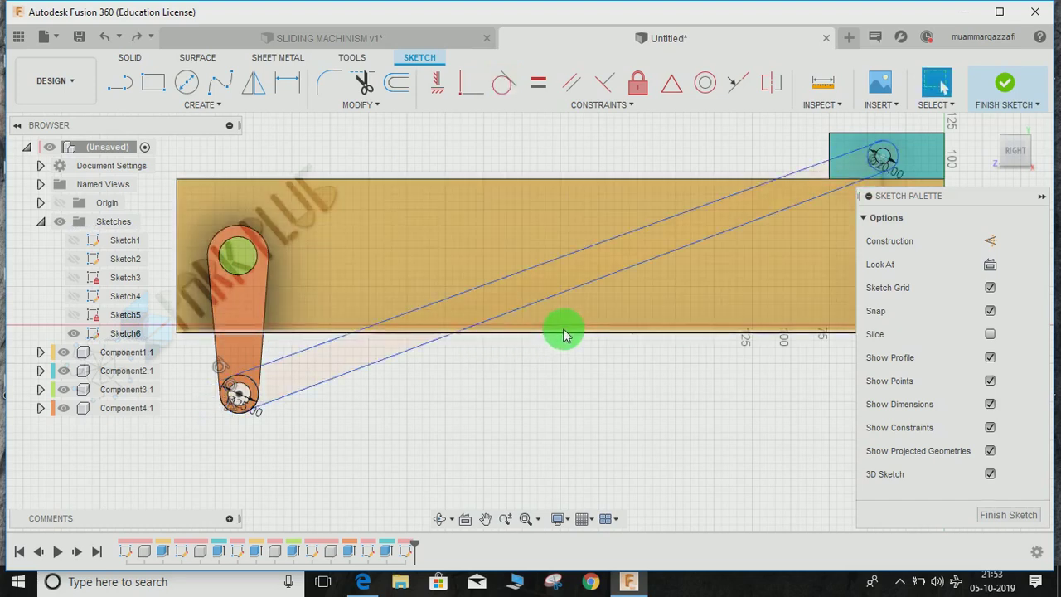
# Constrain the 20 mm circle on the block to be concentric with the block's pin
pyautogui.scroll(5, 880, 158)
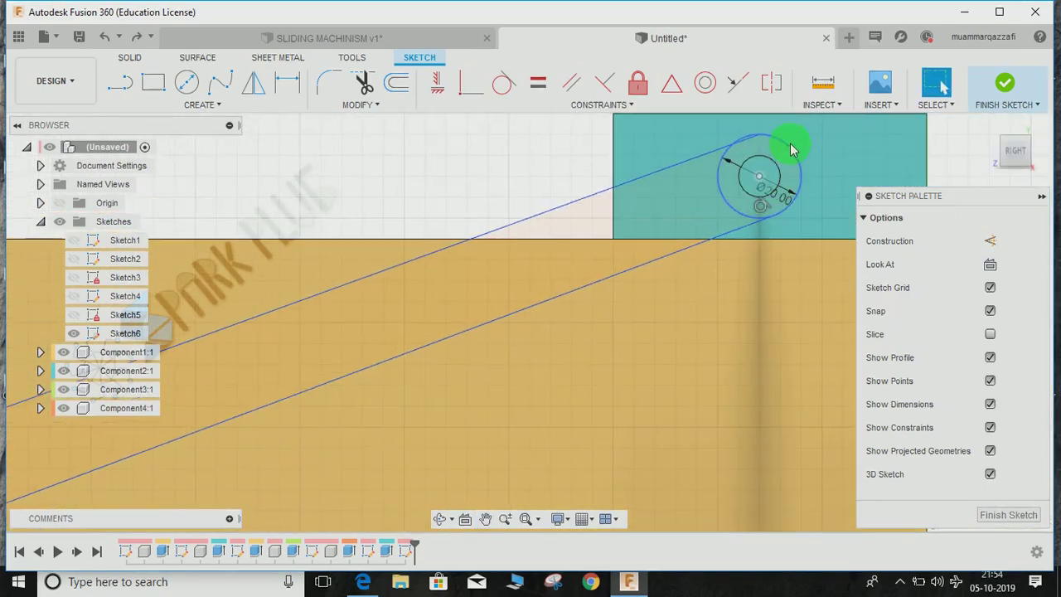
pyautogui.click(789, 150)
pyautogui.moveTo(786, 145)
pyautogui.mouseDown(button='right')
pyautogui.moveTo(804, 156)
pyautogui.moveTo(793, 169)
pyautogui.mouseUp(button='right')
pyautogui.moveTo(719, 193); pyautogui.dragTo(634, 225, button='right')
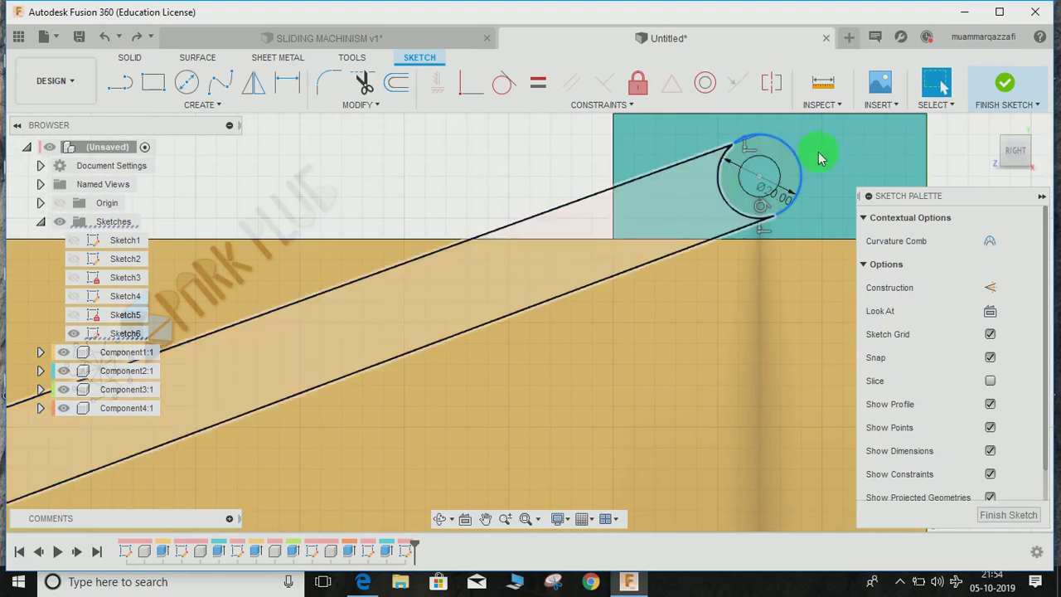
pyautogui.press('Escape')
pyautogui.moveTo(759, 172); pyautogui.dragTo(508, 250, button='middle')
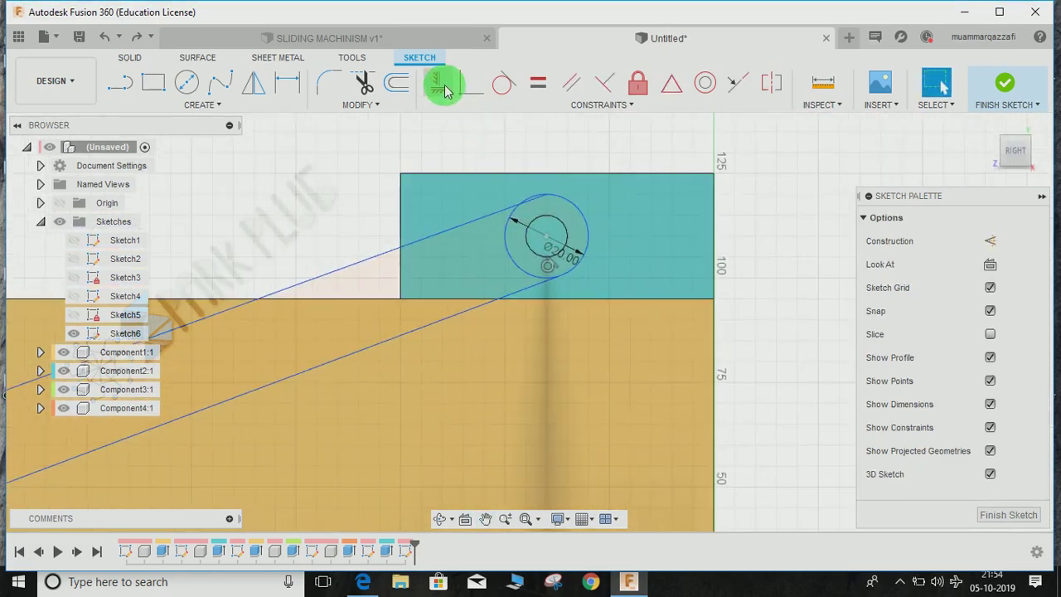
pyautogui.click(705, 83)
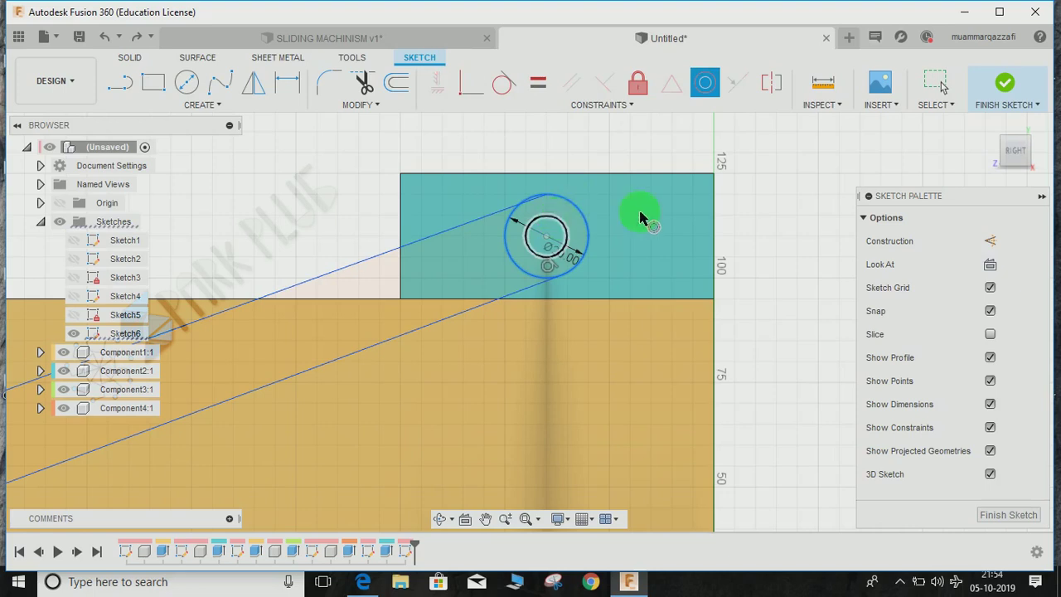
# Make both connecting lines tangent to the 20 mm circle around the block's pin
pyautogui.click(504, 83)
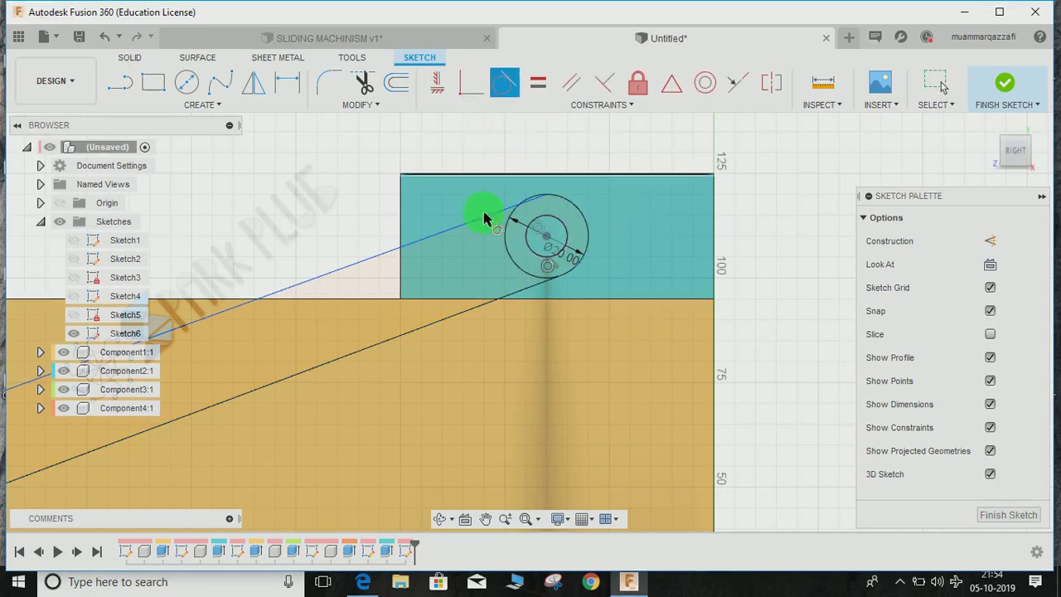
pyautogui.click(478, 224)
pyautogui.click(508, 239)
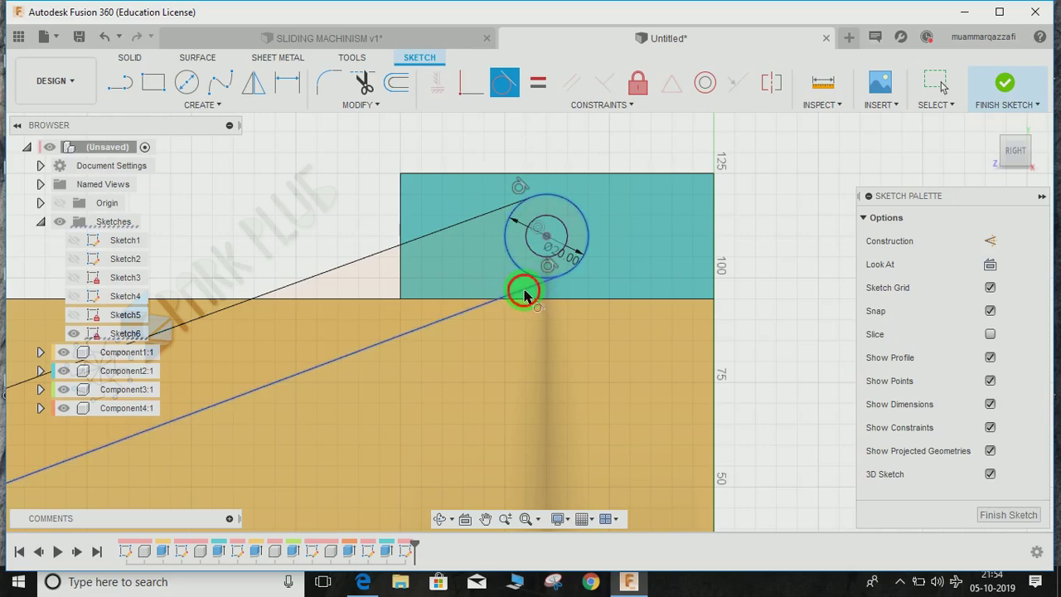
pyautogui.click(524, 294)
# Remove the constraint at the lower line's end on the 25 mm circle and make that line tangent to the circle
pyautogui.scroll(-5, 616, 320)
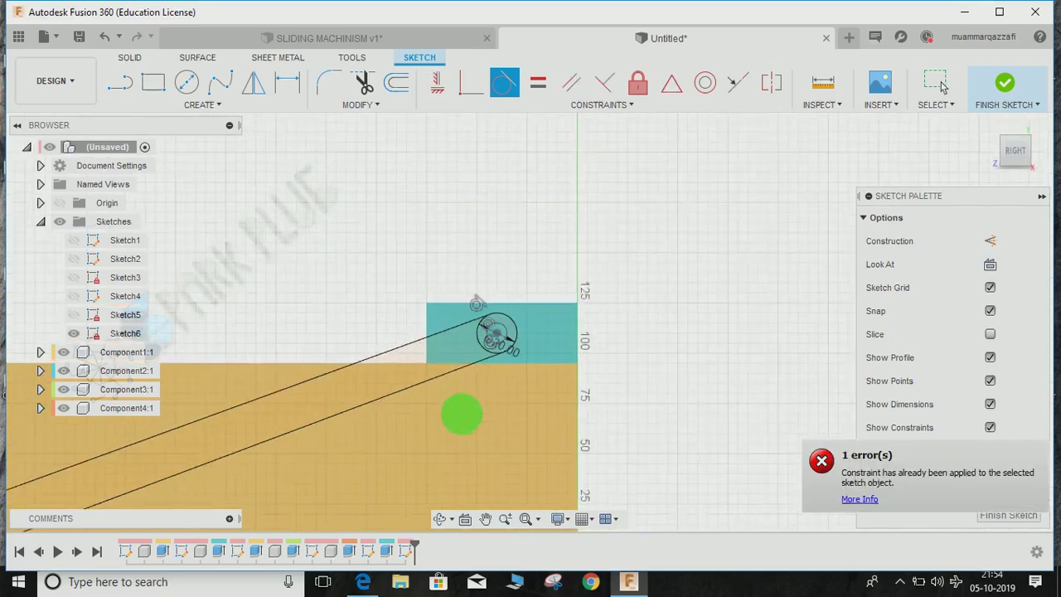
pyautogui.moveTo(462, 414); pyautogui.dragTo(834, 267, button='middle')
pyautogui.moveTo(483, 334); pyautogui.dragTo(722, 284, button='middle')
pyautogui.scroll(3, 417, 333)
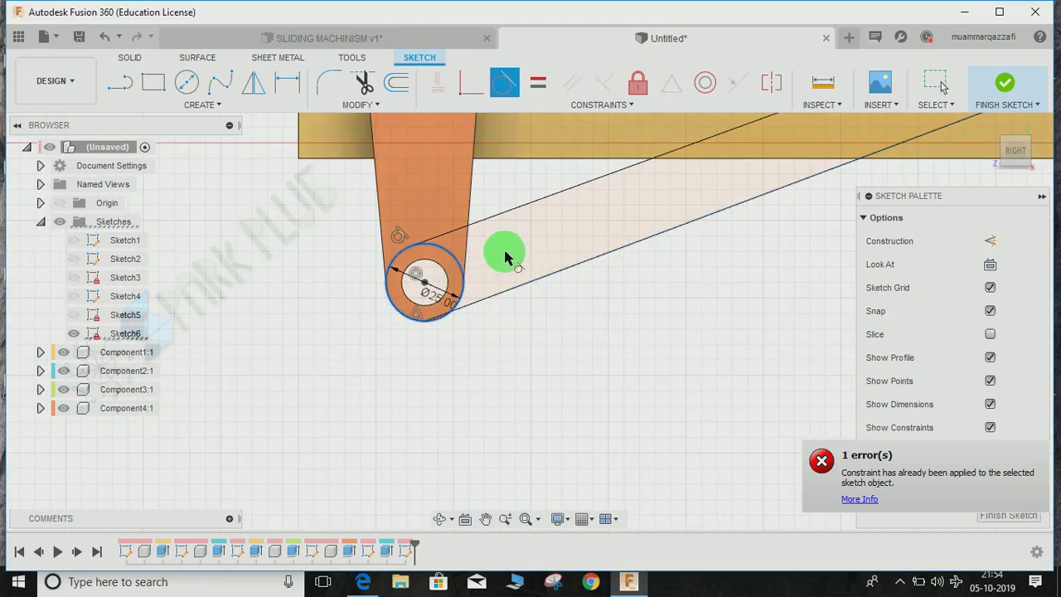
pyautogui.scroll(2, 498, 256)
pyautogui.press('Escape')
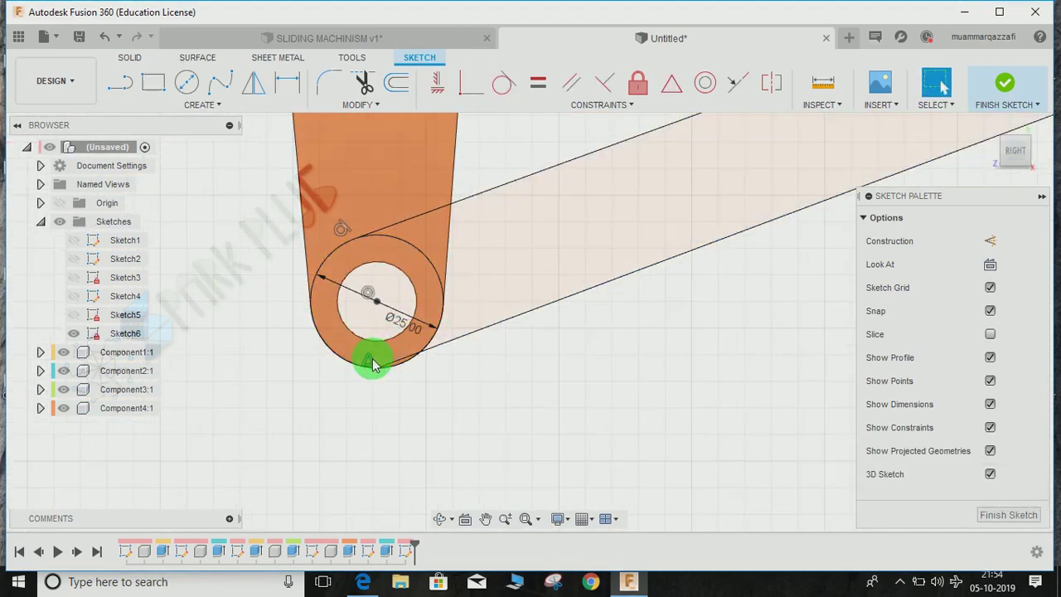
pyautogui.click(375, 364)
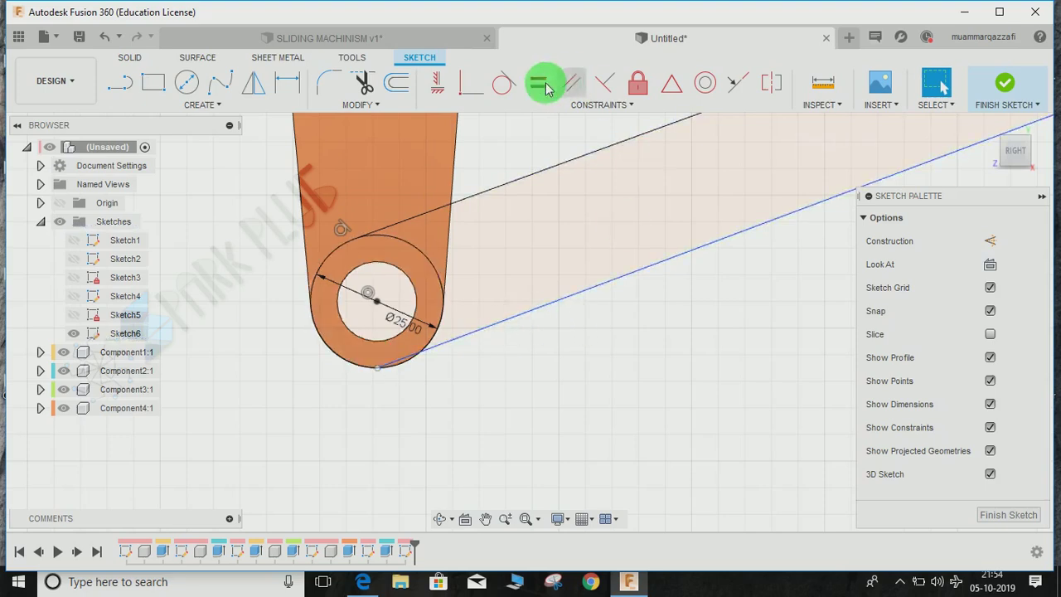
pyautogui.click(503, 95)
pyautogui.click(448, 319)
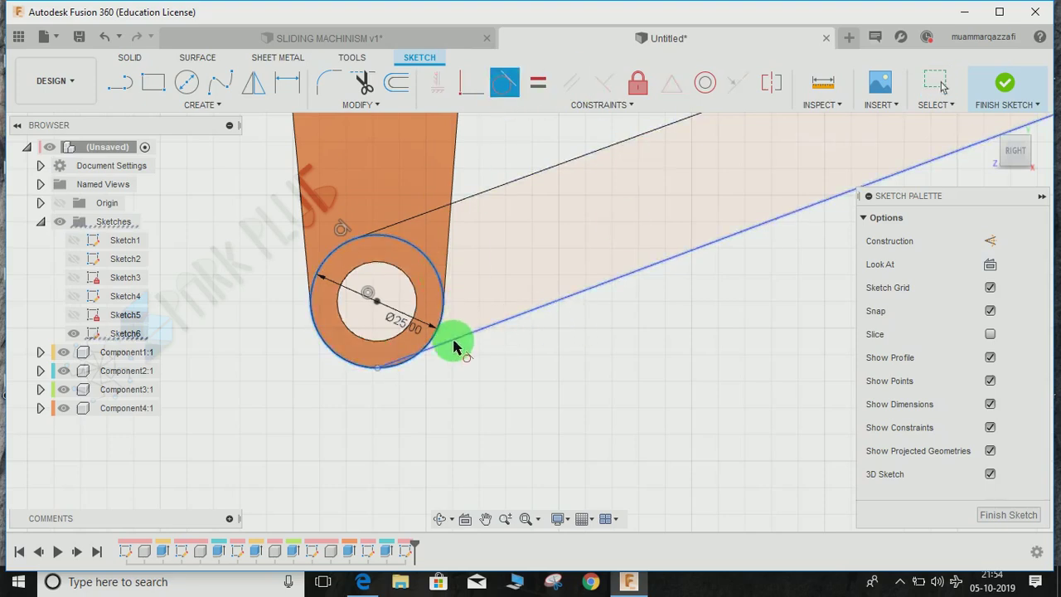
# Trim the lower line's overhang past its tangent point on the 25 mm circle and finish the sketch
pyautogui.scroll(3, 556, 254)
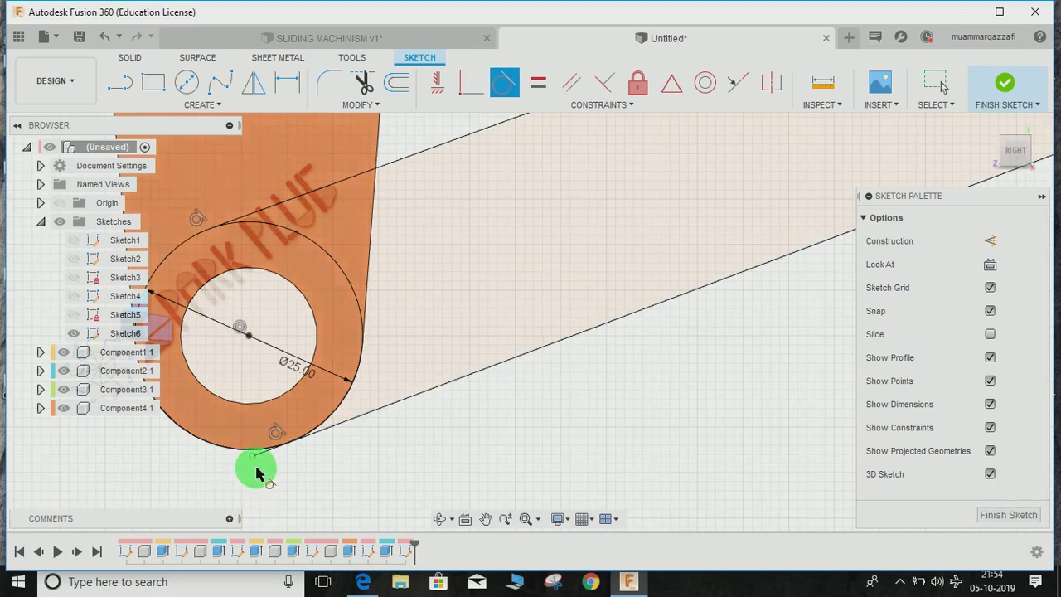
pyautogui.scroll(3, 257, 481)
pyautogui.press('t')
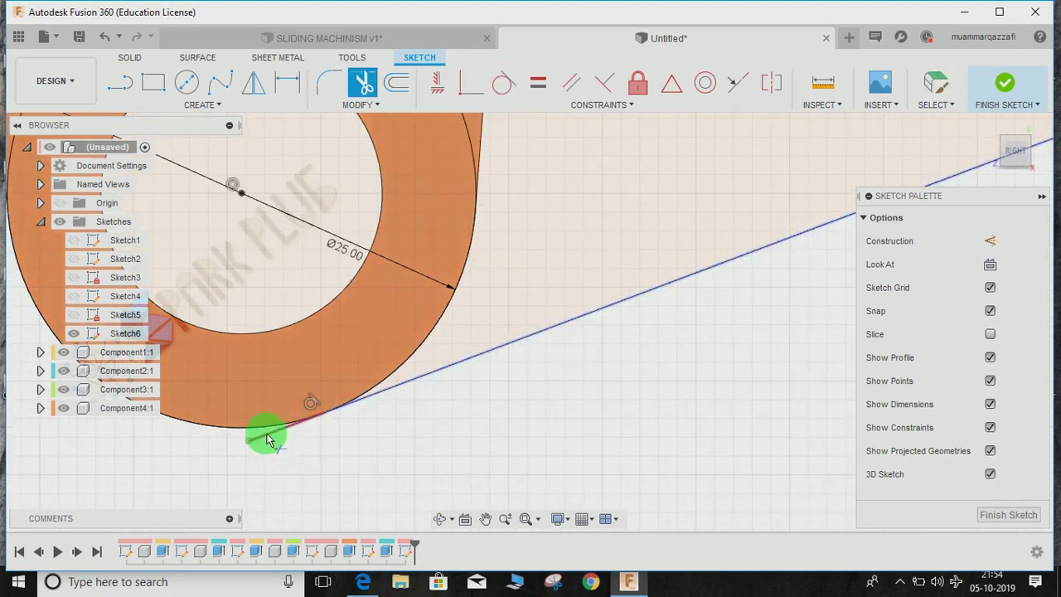
pyautogui.click(315, 431)
pyautogui.scroll(-5, 381, 378)
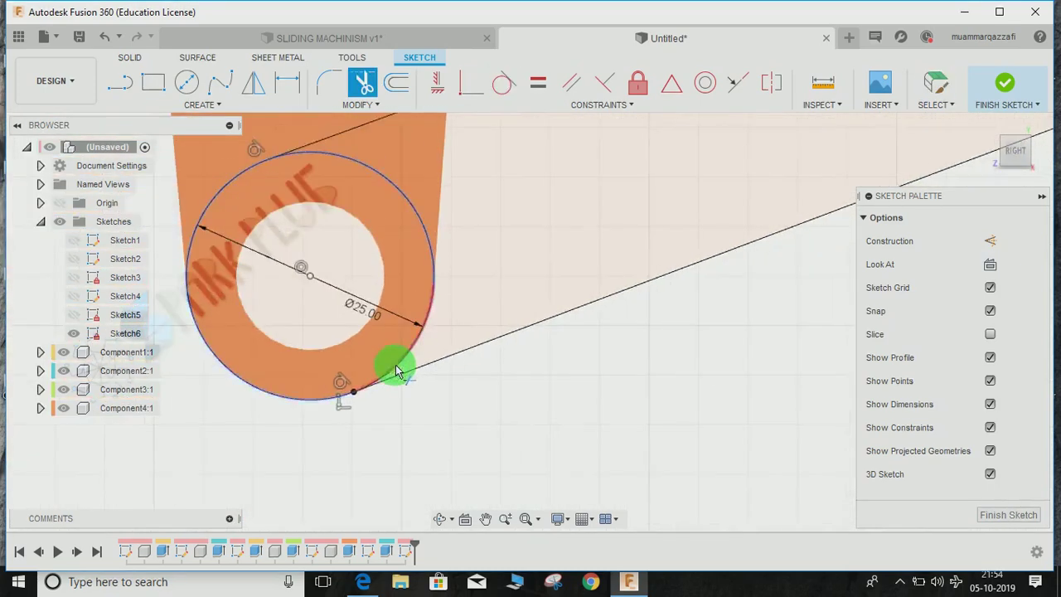
pyautogui.scroll(-3, 456, 352)
pyautogui.moveTo(631, 347); pyautogui.dragTo(268, 517, button='middle')
pyautogui.moveTo(821, 262); pyautogui.dragTo(290, 447, button='middle')
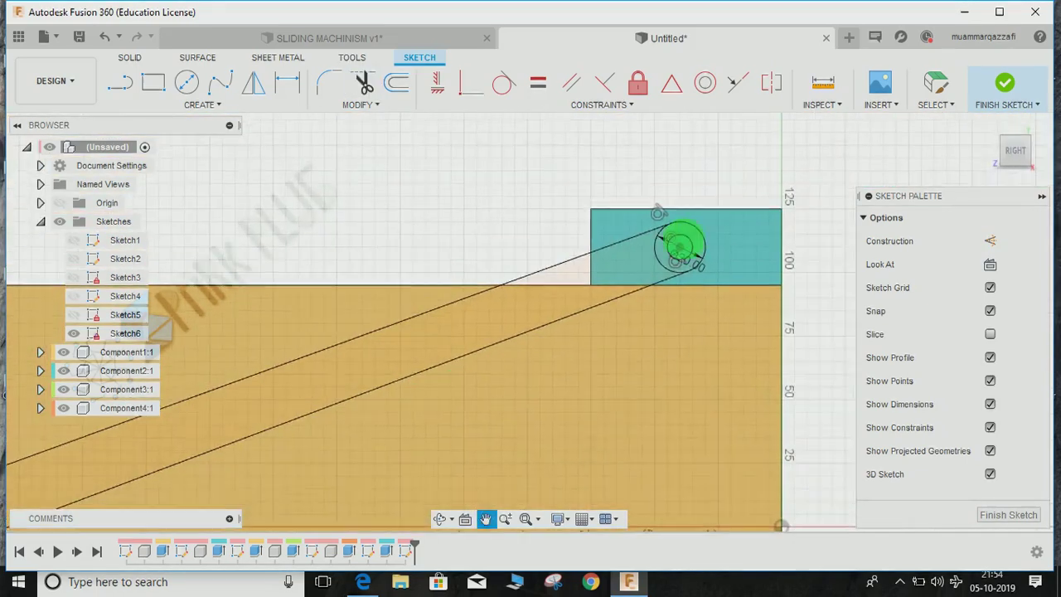
pyautogui.scroll(3, 703, 245)
pyautogui.scroll(3, 703, 246)
pyautogui.click(1005, 83)
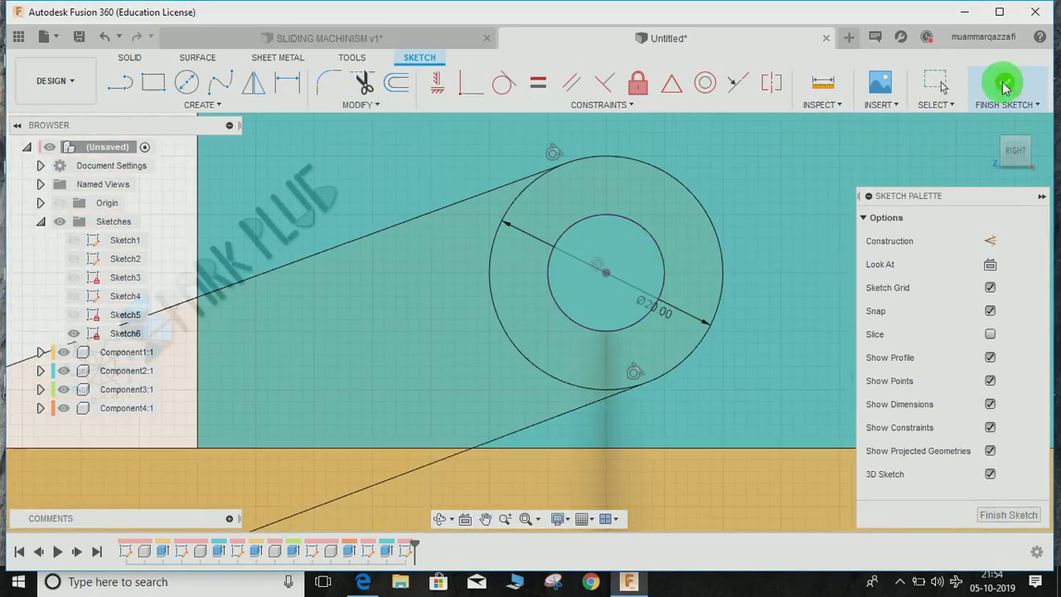
# Extrude the rod's four profile areas 5 mm outward as a new component, leaving the holes at both ends open
pyautogui.scroll(-5, 740, 258)
pyautogui.scroll(-3, 741, 296)
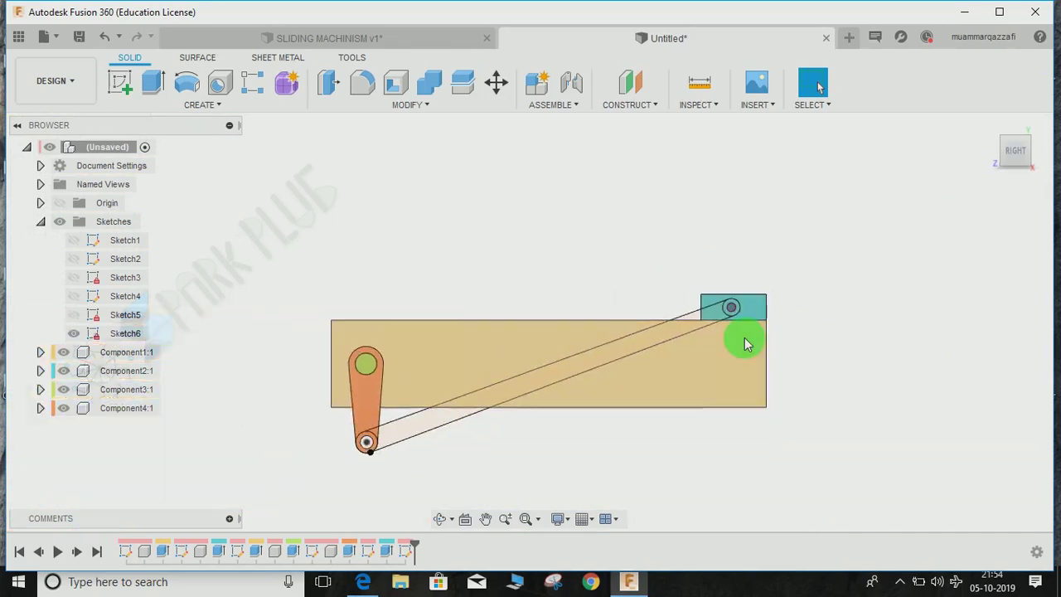
pyautogui.keyDown('shift'); pyautogui.moveTo(692, 393); pyautogui.dragTo(594, 375, button='middle'); pyautogui.keyUp('shift')
pyautogui.click(150, 85)
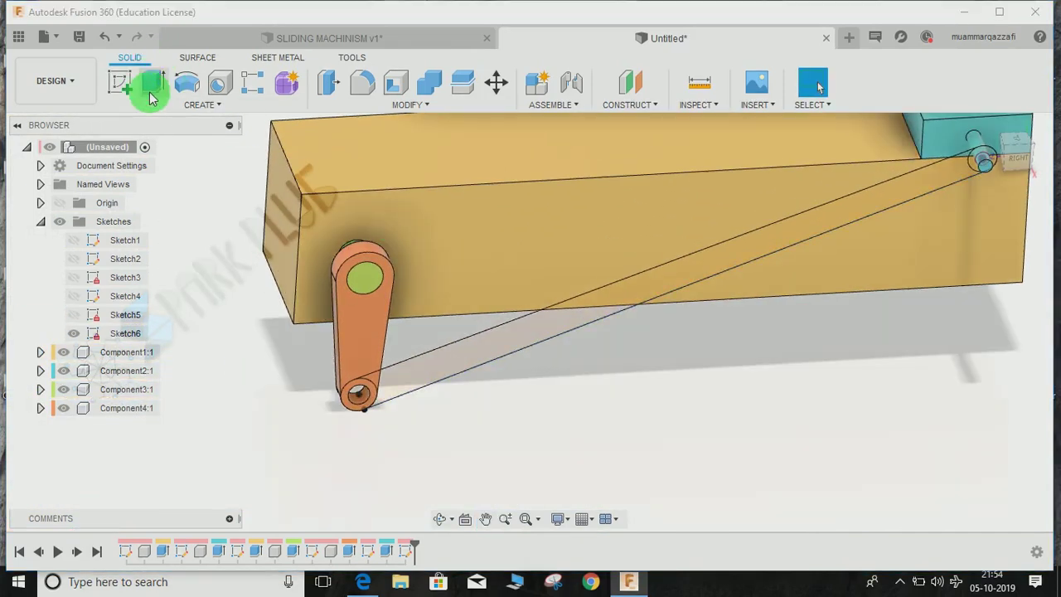
pyautogui.click(407, 388)
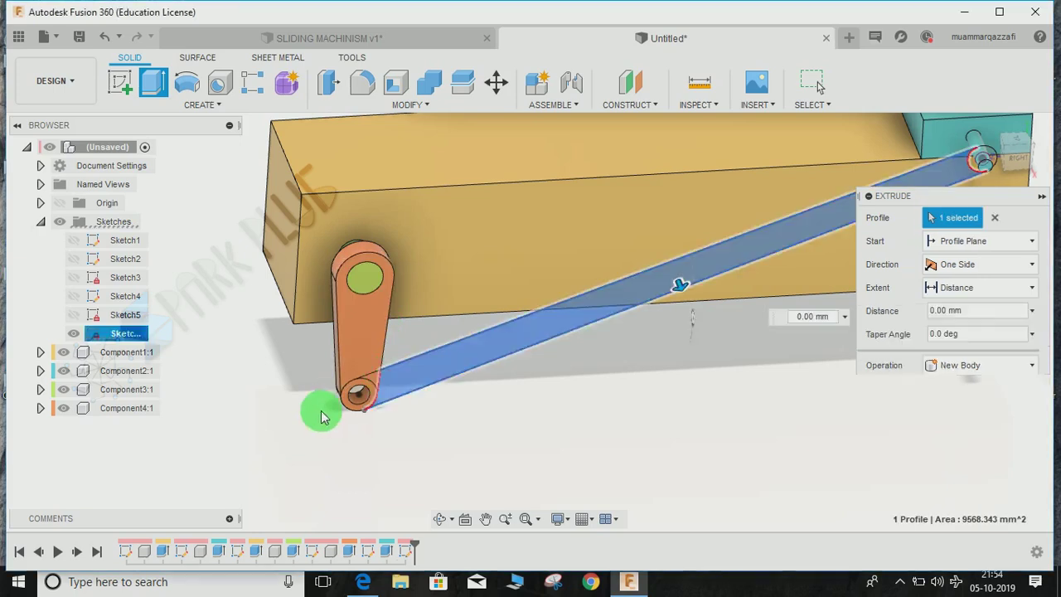
pyautogui.scroll(5, 360, 401)
pyautogui.click(454, 320)
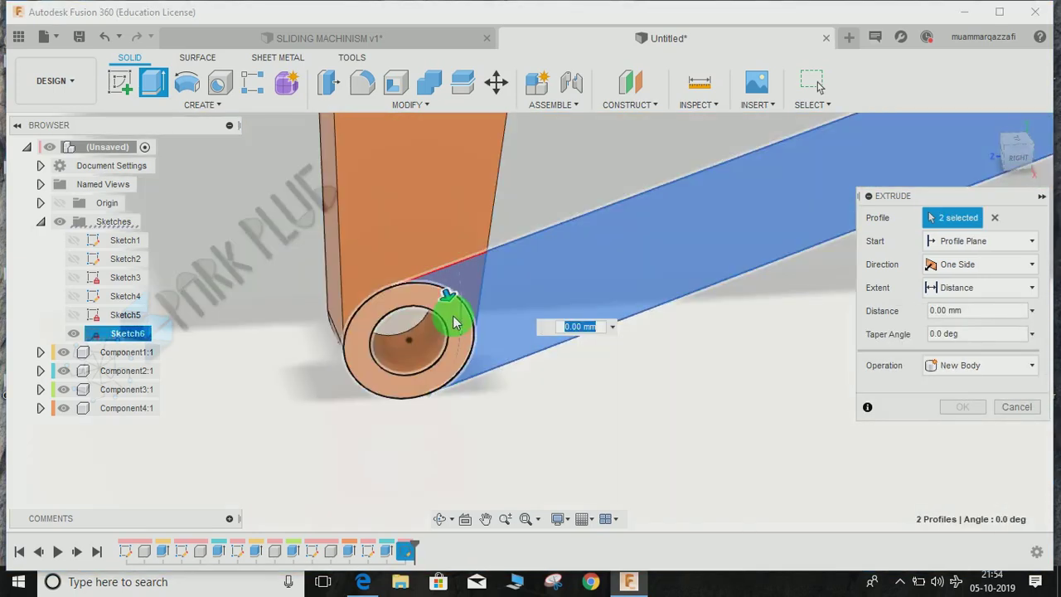
pyautogui.click(534, 285)
pyautogui.scroll(-2, 512, 297)
pyautogui.keyDown('shift'); pyautogui.moveTo(554, 296); pyautogui.dragTo(724, 336, button='middle'); pyautogui.keyUp('shift')
pyautogui.click(724, 336)
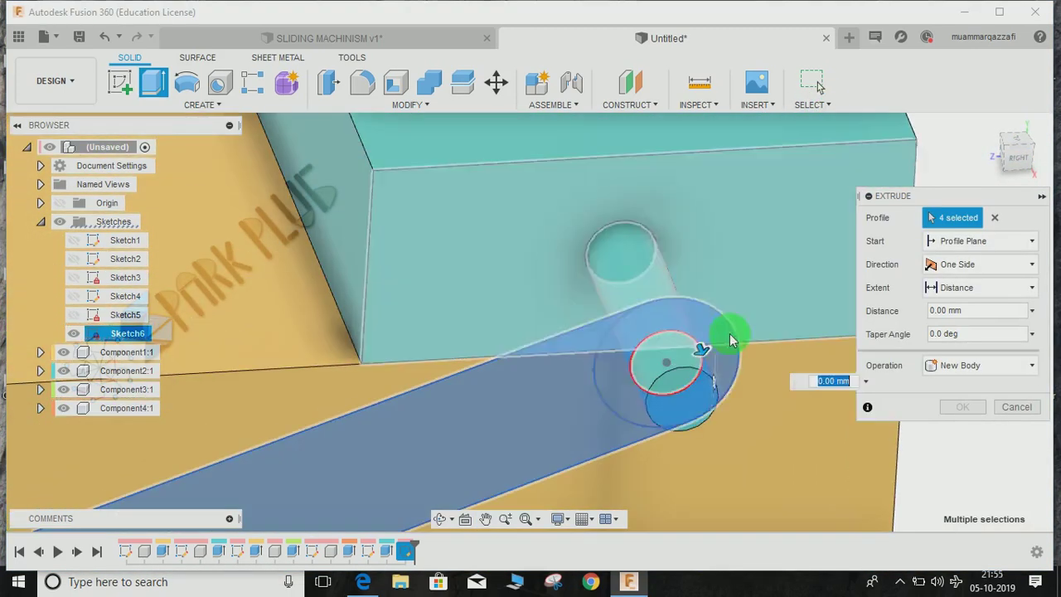
pyautogui.moveTo(709, 358)
pyautogui.mouseDown()
pyautogui.moveTo(723, 391)
pyautogui.moveTo(710, 367)
pyautogui.mouseUp()
pyautogui.click(950, 377)
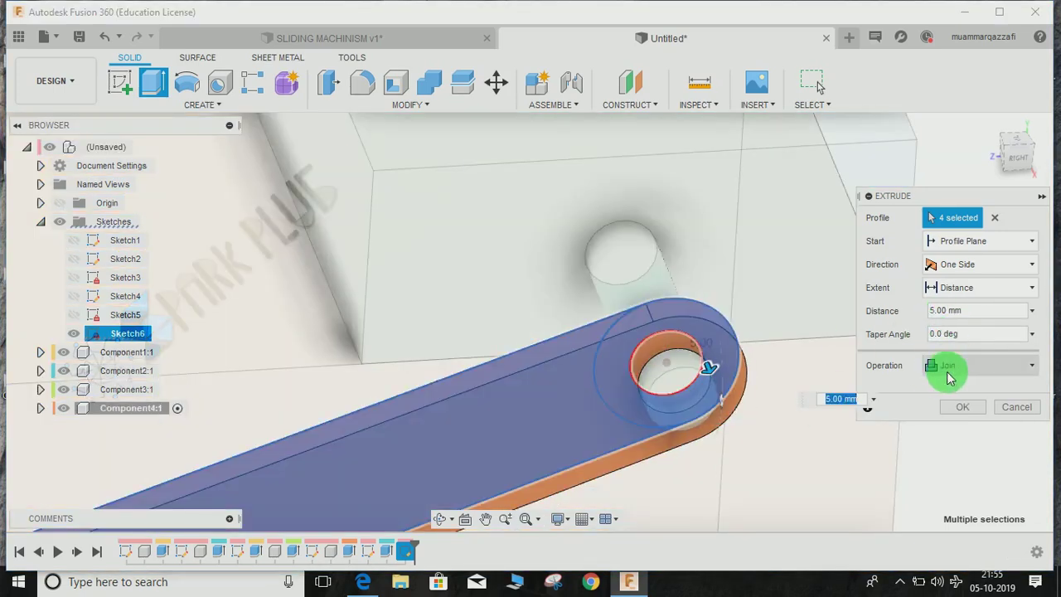
pyautogui.click(967, 462)
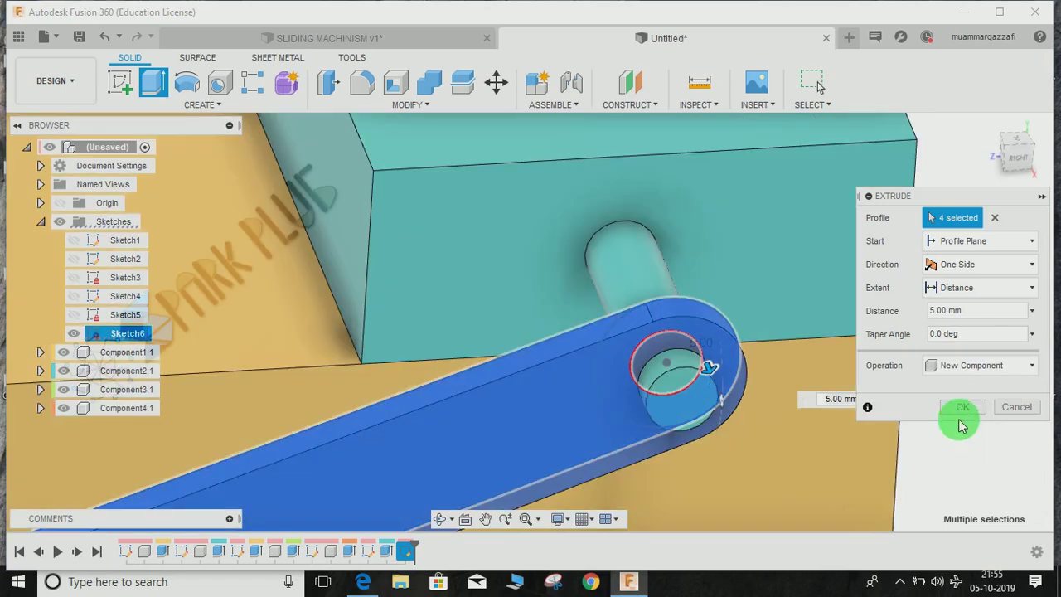
pyautogui.click(959, 407)
# Show Sketch6 again at the rod's end over the tapered link's lower tip
pyautogui.scroll(-6, 615, 356)
pyautogui.moveTo(685, 324); pyautogui.dragTo(928, 106, button='middle')
pyautogui.scroll(-3, 571, 428)
pyautogui.moveTo(570, 428); pyautogui.dragTo(821, 321, button='middle')
pyautogui.scroll(4, 361, 403)
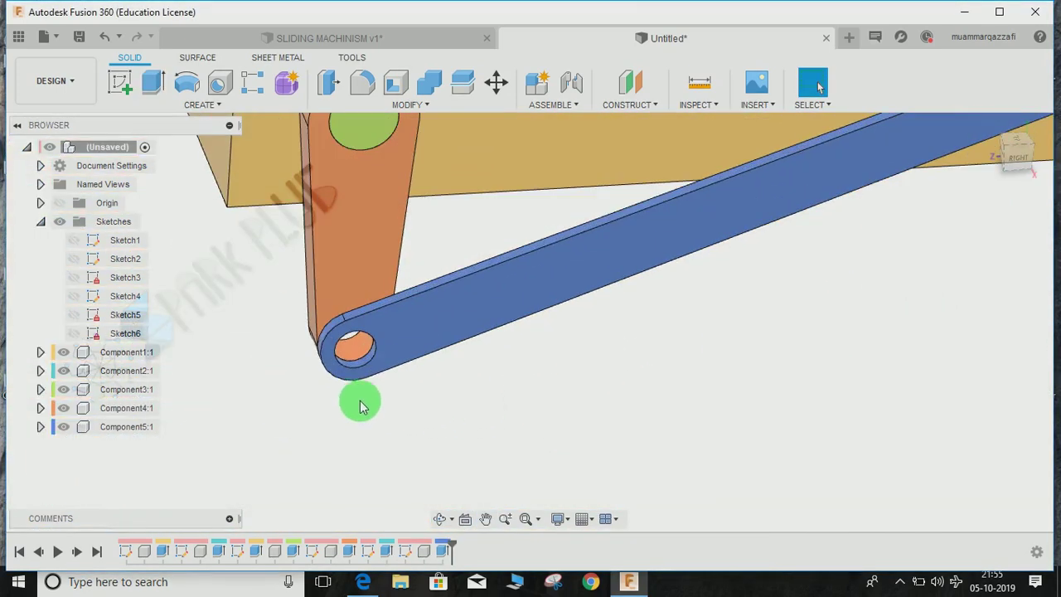
pyautogui.keyDown('shift'); pyautogui.moveTo(354, 379); pyautogui.dragTo(157, 321, button='middle'); pyautogui.keyUp('shift')
pyautogui.click(73, 333)
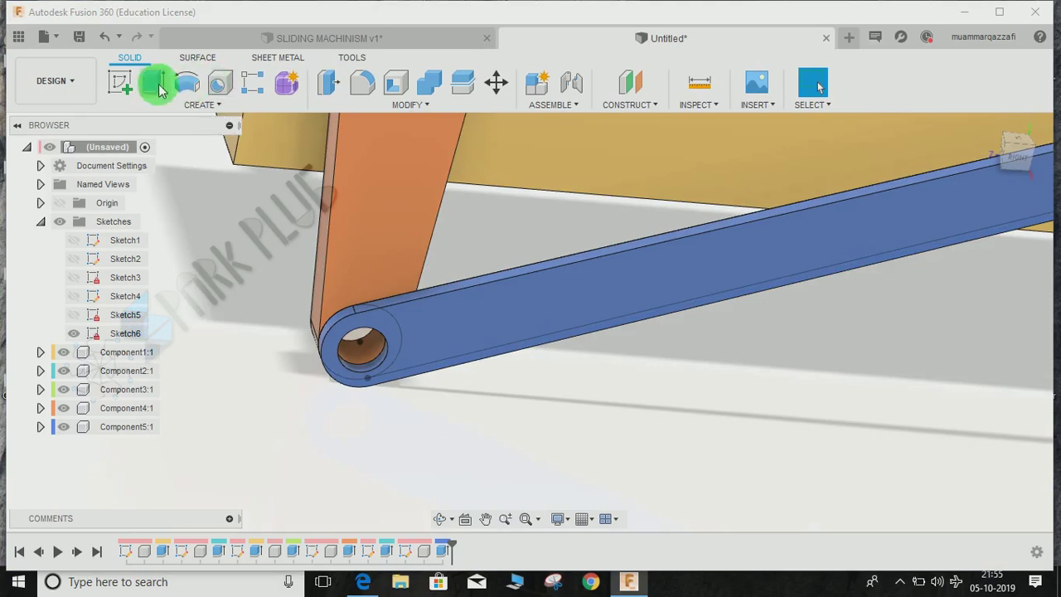
# Extrude the hole circle at the tapered link's lower end on two sides, 5 mm and 10 mm, joined to the link as its pin
pyautogui.press('e')
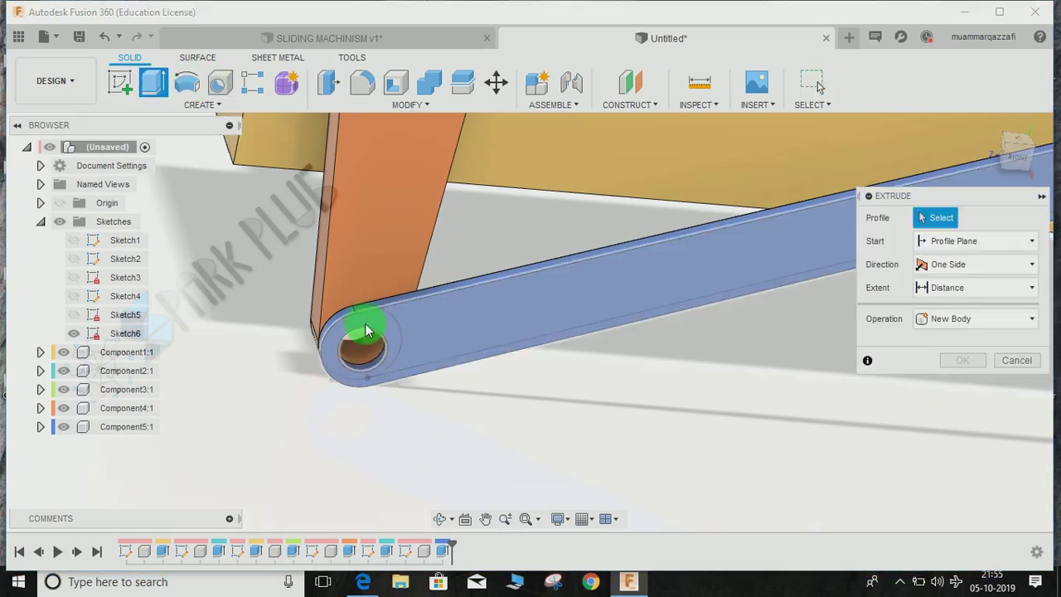
pyautogui.click(362, 340)
pyautogui.keyDown('shift'); pyautogui.moveTo(446, 392); pyautogui.dragTo(555, 353, button='middle'); pyautogui.keyUp('shift')
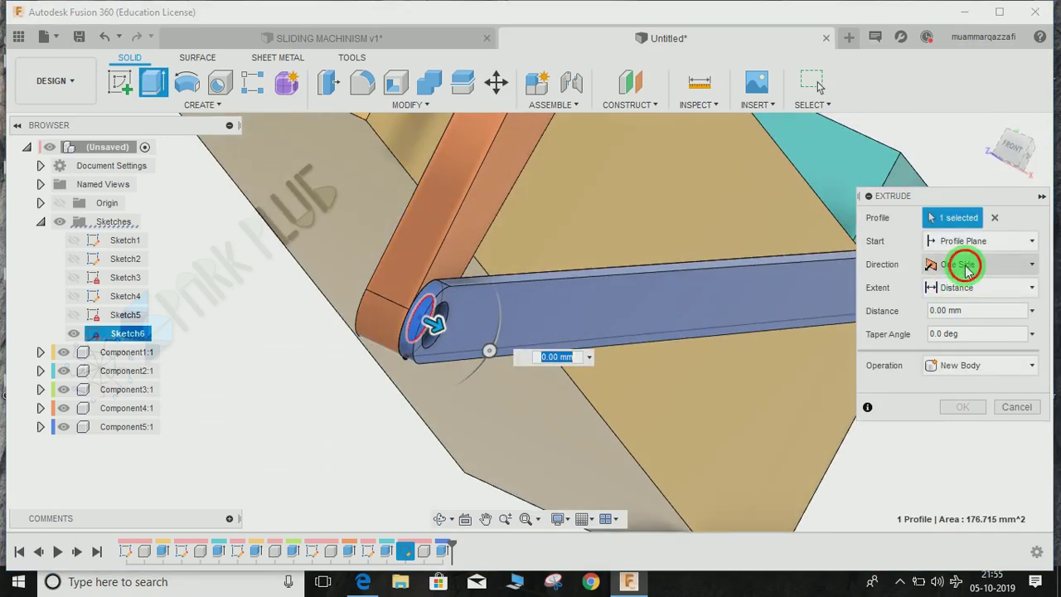
pyautogui.click(966, 265)
pyautogui.click(958, 308)
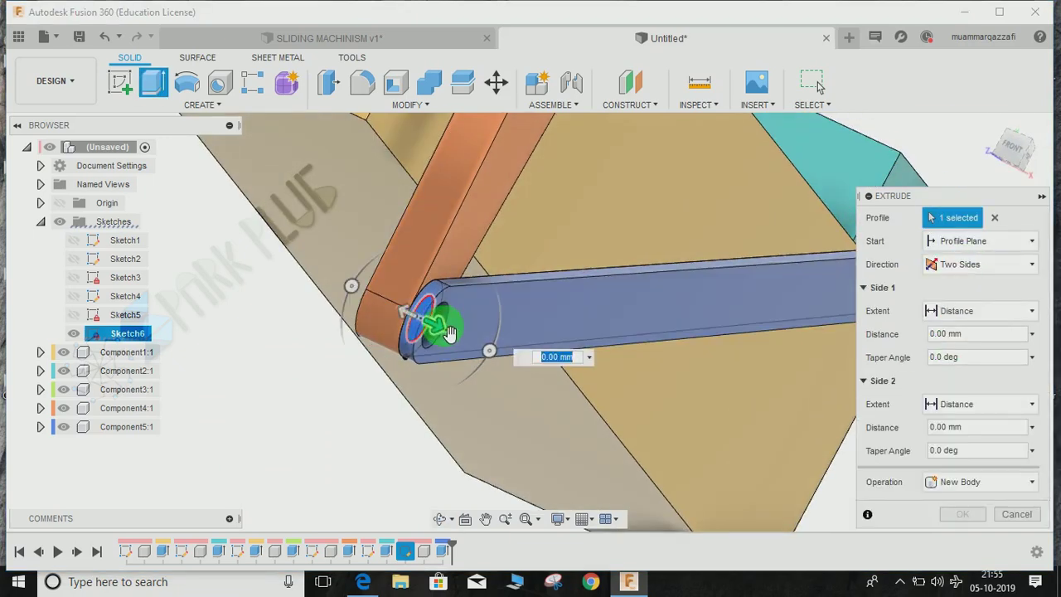
pyautogui.moveTo(433, 317); pyautogui.dragTo(461, 347)
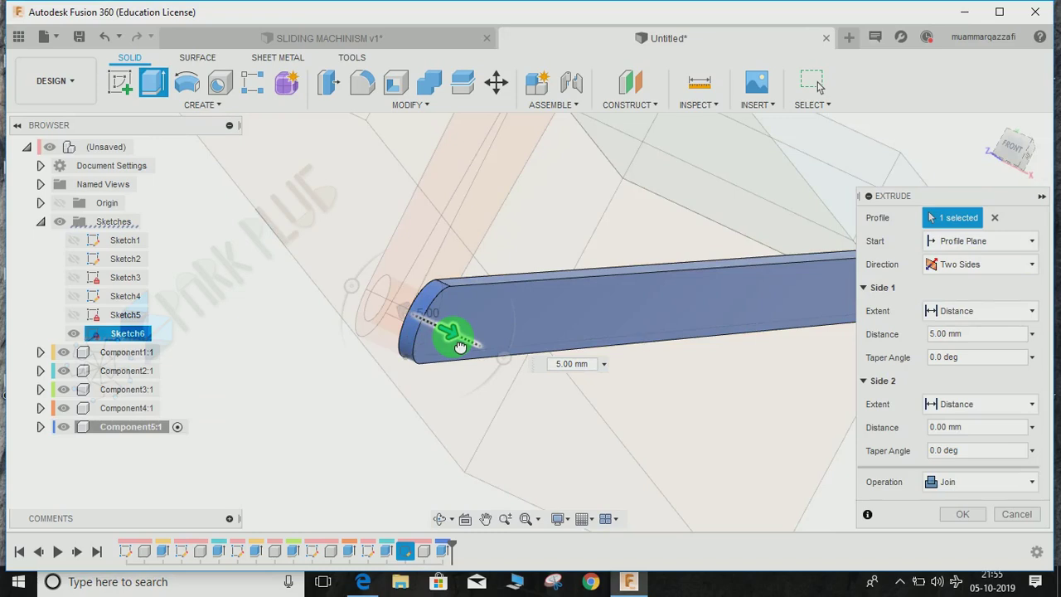
pyautogui.moveTo(420, 315); pyautogui.dragTo(380, 319)
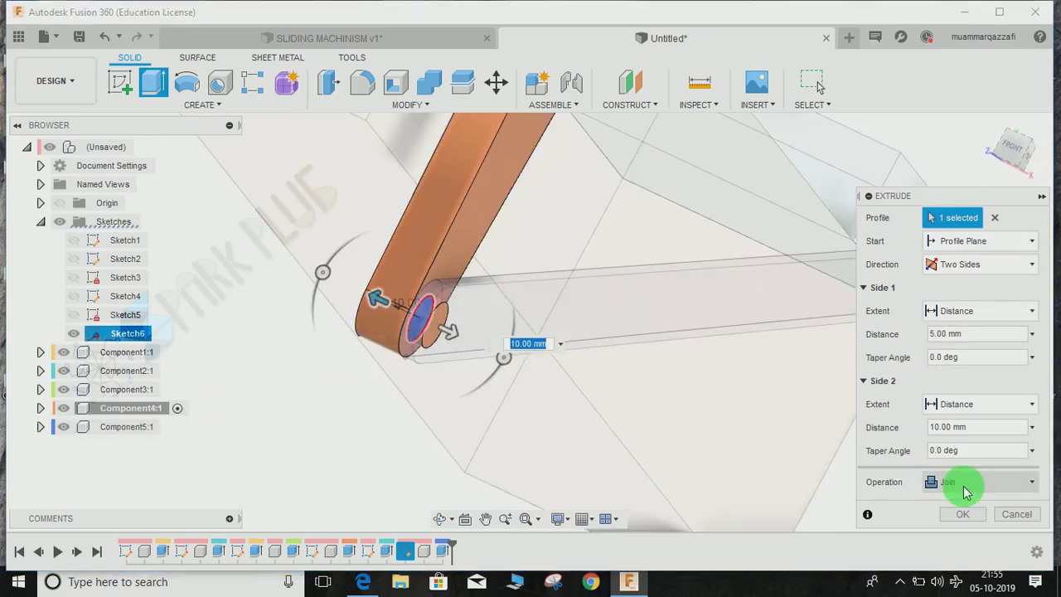
pyautogui.moveTo(381, 313); pyautogui.dragTo(381, 313)
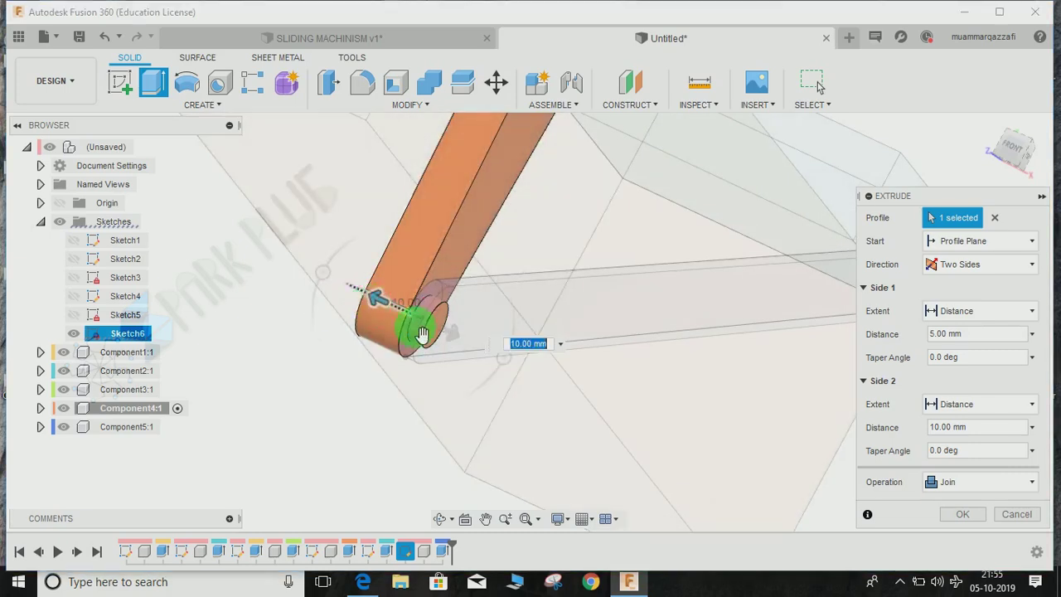
pyautogui.click(955, 520)
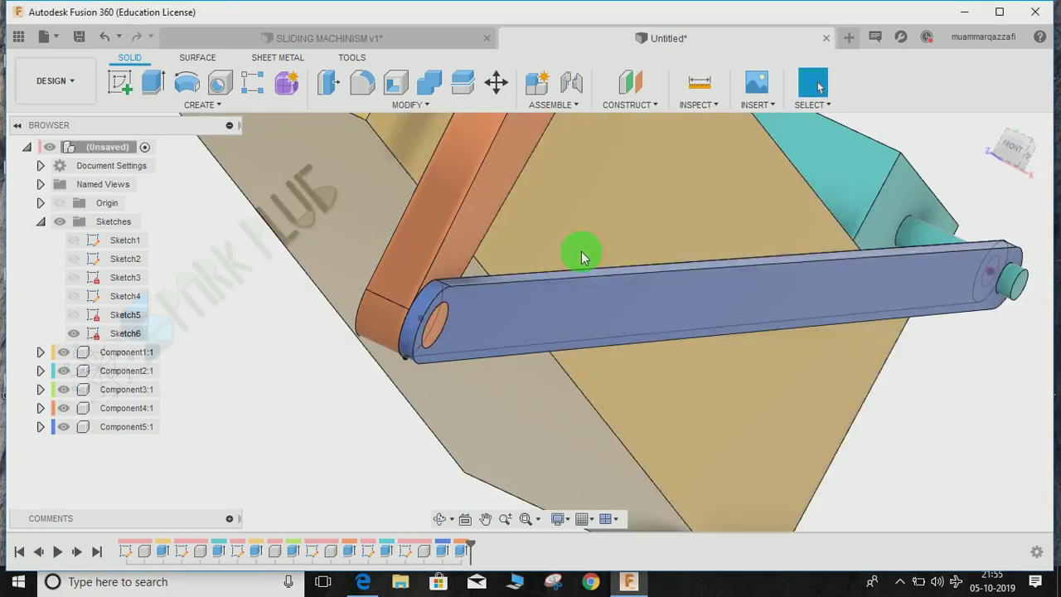
# Pull the rod, block, bar and round pin apart to test their free movement, and revert their positions
pyautogui.scroll(3, 581, 249)
pyautogui.scroll(-3, 581, 249)
pyautogui.scroll(-4, 580, 249)
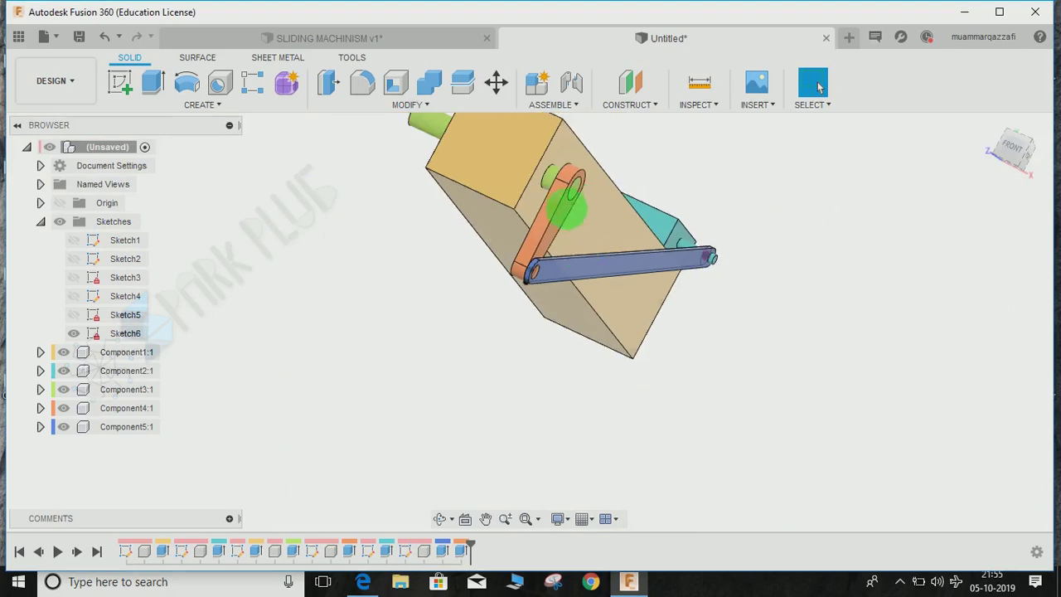
pyautogui.moveTo(568, 208); pyautogui.dragTo(544, 317, button='middle')
pyautogui.moveTo(542, 312); pyautogui.dragTo(579, 392)
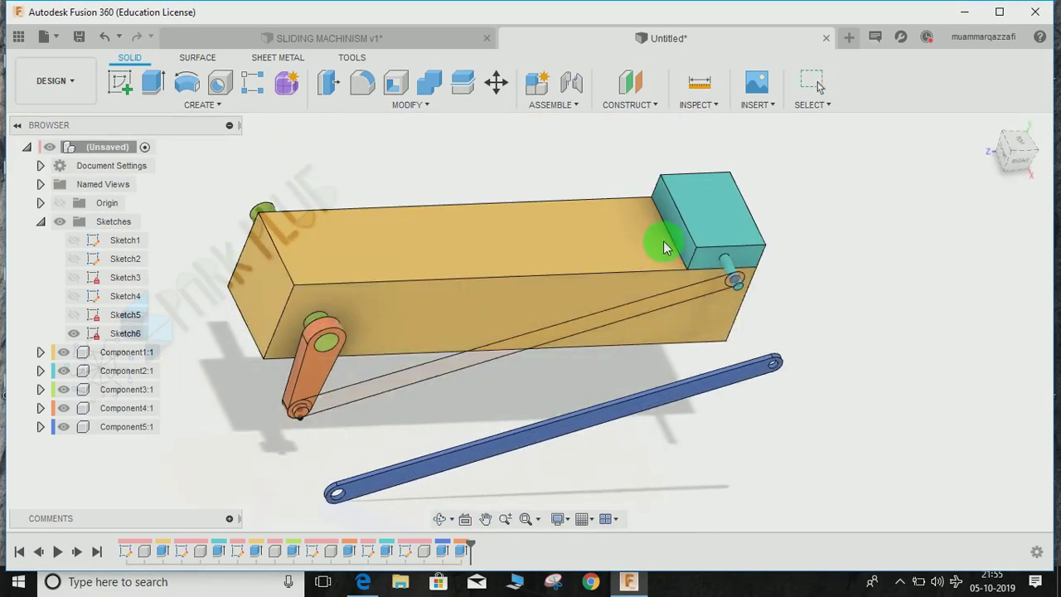
pyautogui.moveTo(663, 237); pyautogui.dragTo(903, 224)
pyautogui.moveTo(369, 352); pyautogui.dragTo(577, 246)
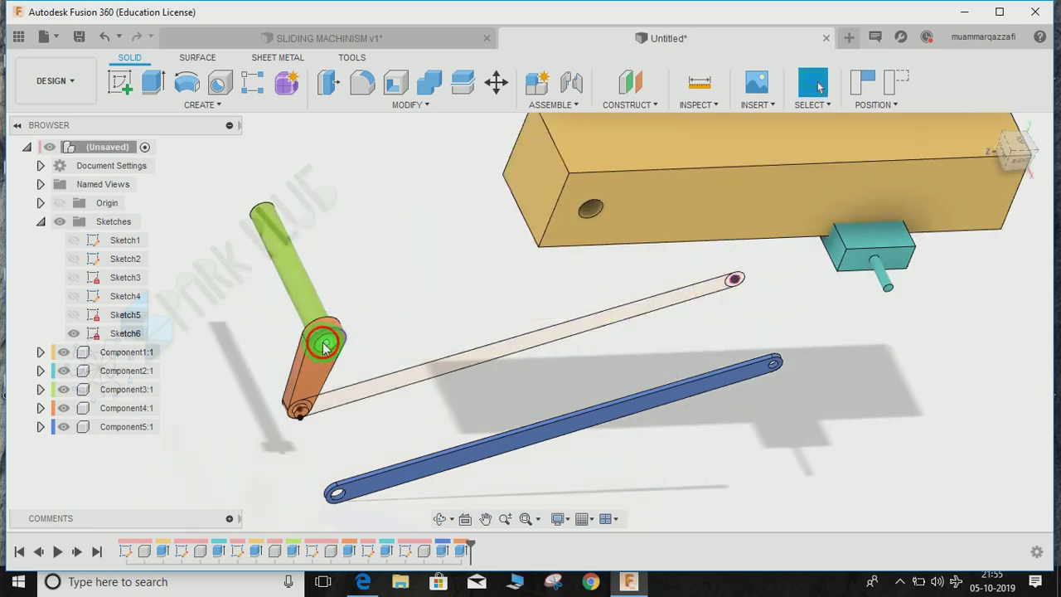
pyautogui.moveTo(323, 346); pyautogui.dragTo(393, 389)
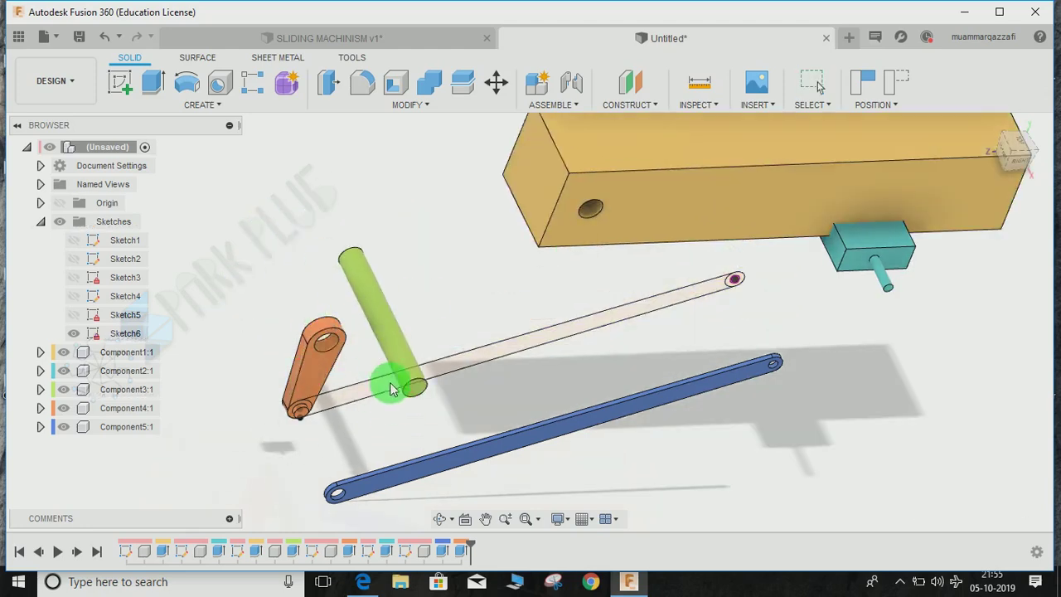
pyautogui.moveTo(305, 342); pyautogui.dragTo(234, 306)
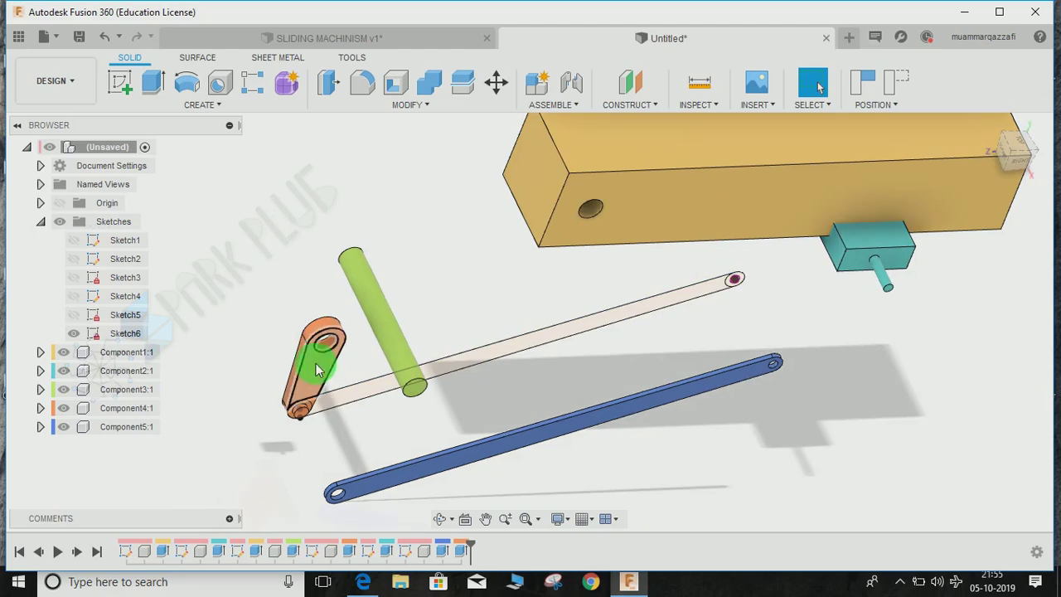
pyautogui.moveTo(317, 364); pyautogui.dragTo(248, 314)
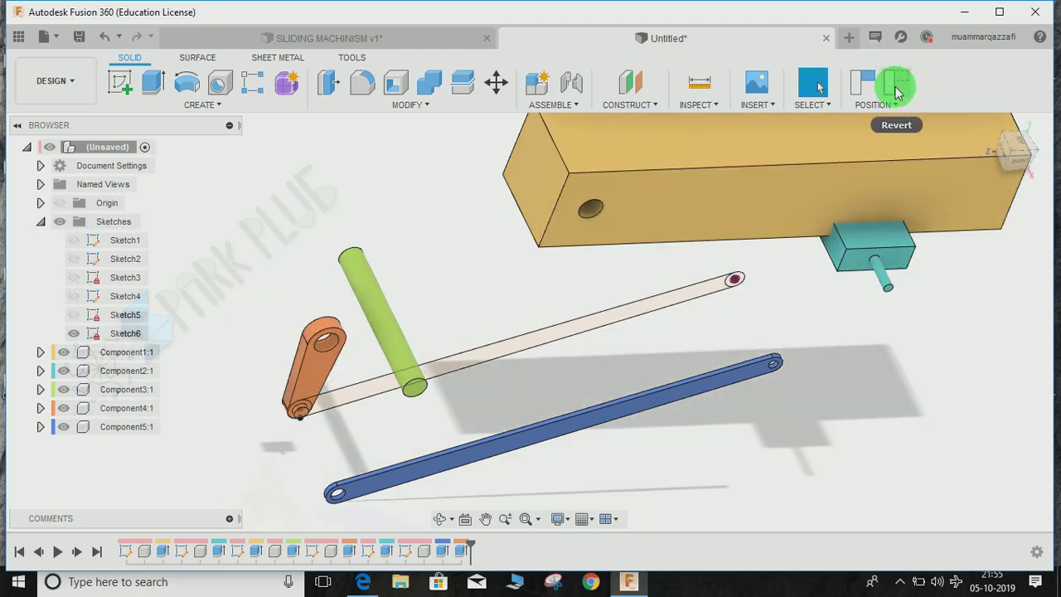
pyautogui.click(897, 92)
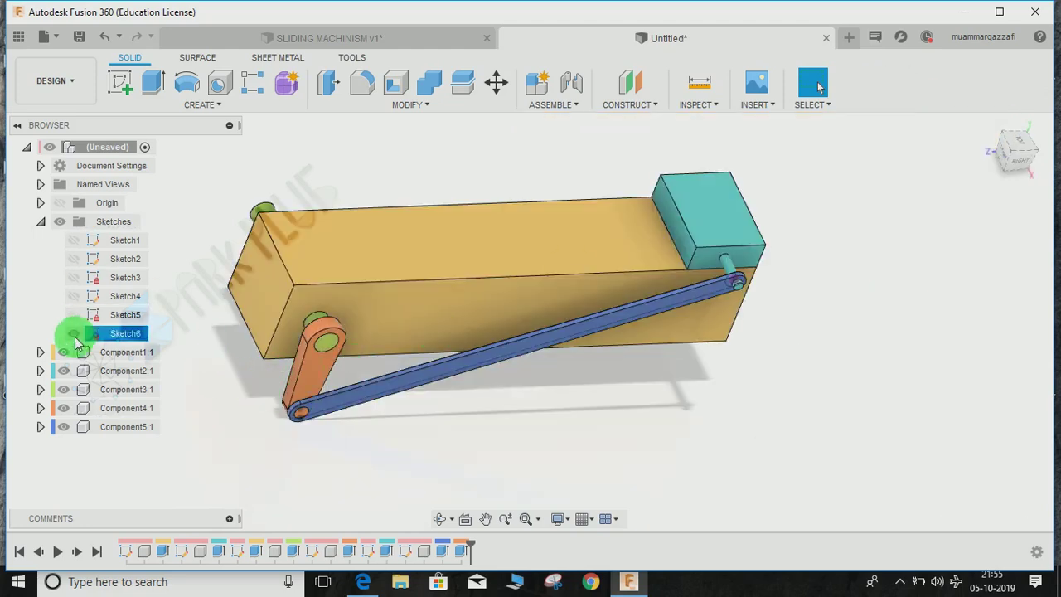
# Hide Sketch6, collapse the sketches folder, and revert a trial move of the tapered link in the default home view
pyautogui.click(40, 222)
pyautogui.moveTo(304, 332)
pyautogui.mouseDown()
pyautogui.moveTo(268, 372)
pyautogui.moveTo(197, 391)
pyautogui.moveTo(398, 358)
pyautogui.mouseUp()
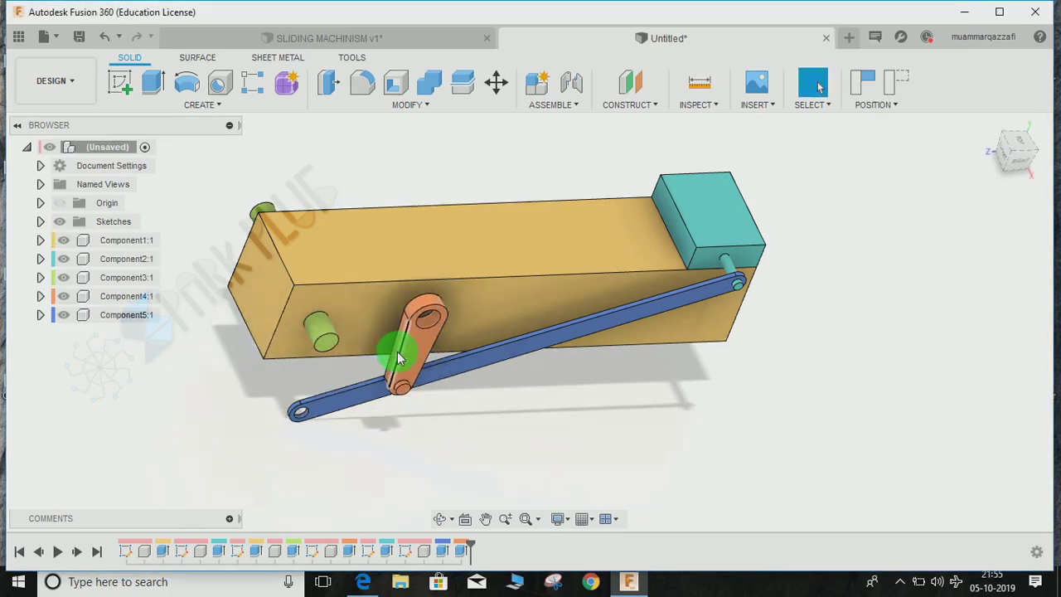
pyautogui.click(895, 87)
pyautogui.moveTo(694, 423); pyautogui.dragTo(736, 440, button='middle')
pyautogui.keyDown('shift'); pyautogui.moveTo(868, 316); pyautogui.dragTo(844, 278, button='middle'); pyautogui.keyUp('shift')
pyautogui.click(993, 131)
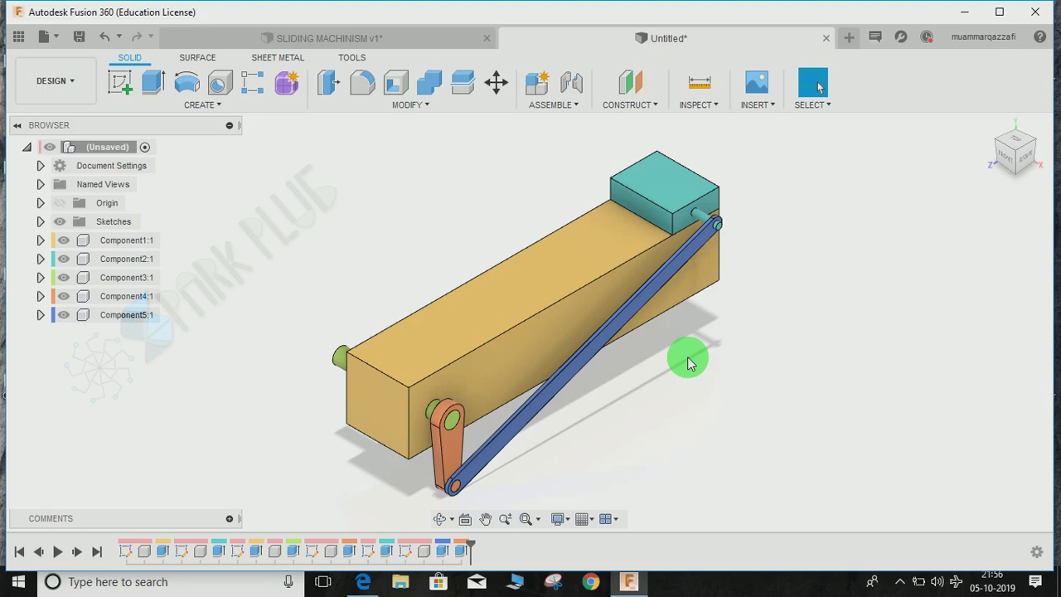
pyautogui.rightClick(687, 362)
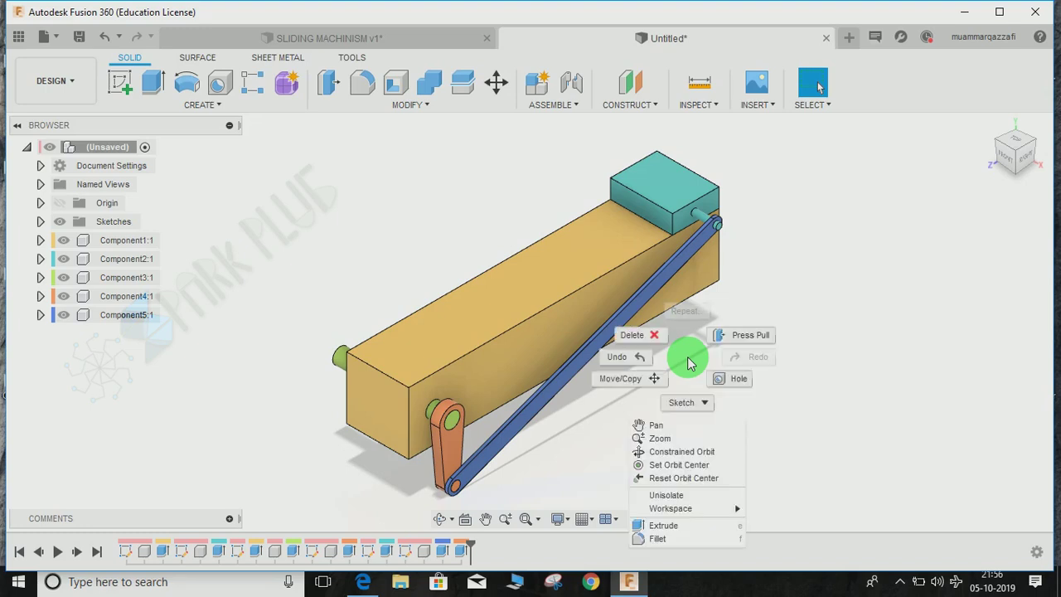
pyautogui.click(279, 179)
pyautogui.moveTo(347, 209); pyautogui.dragTo(310, 174, button='middle')
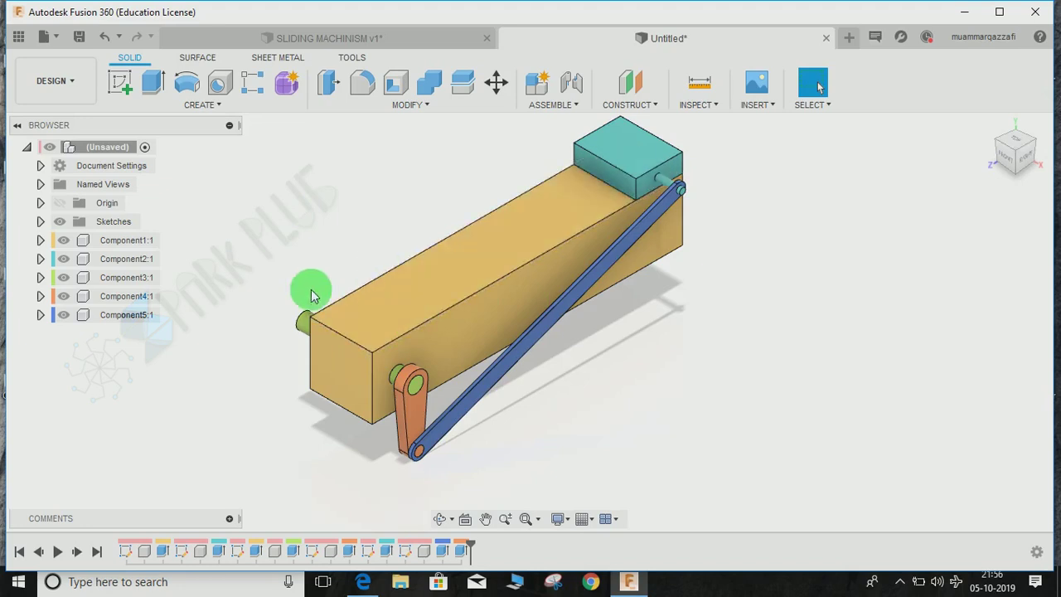
# Ground Component1, the long bar, so that it is fixed in place
pyautogui.click(140, 241)
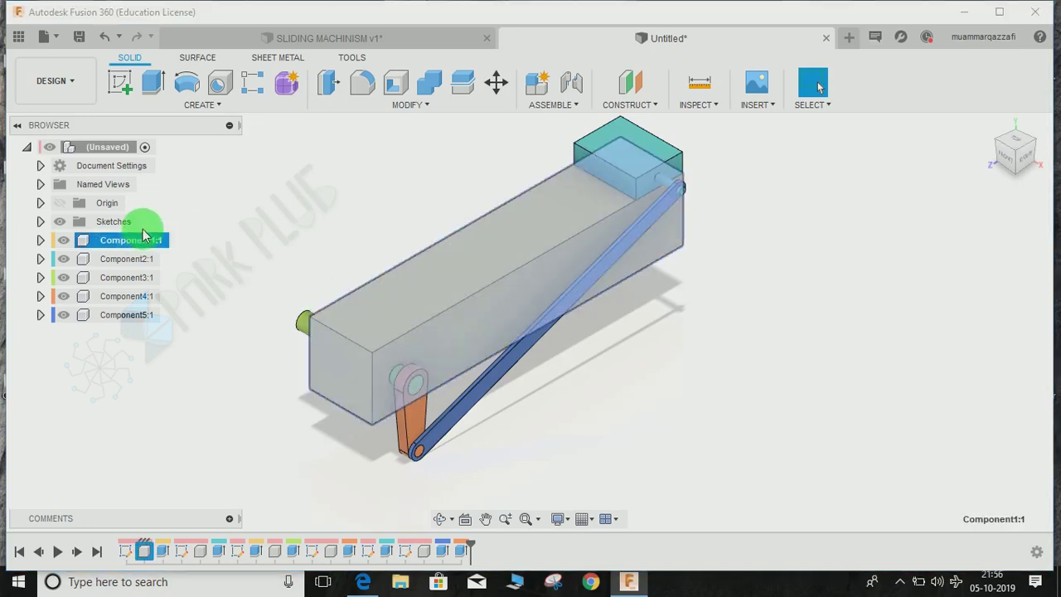
pyautogui.rightClick(136, 243)
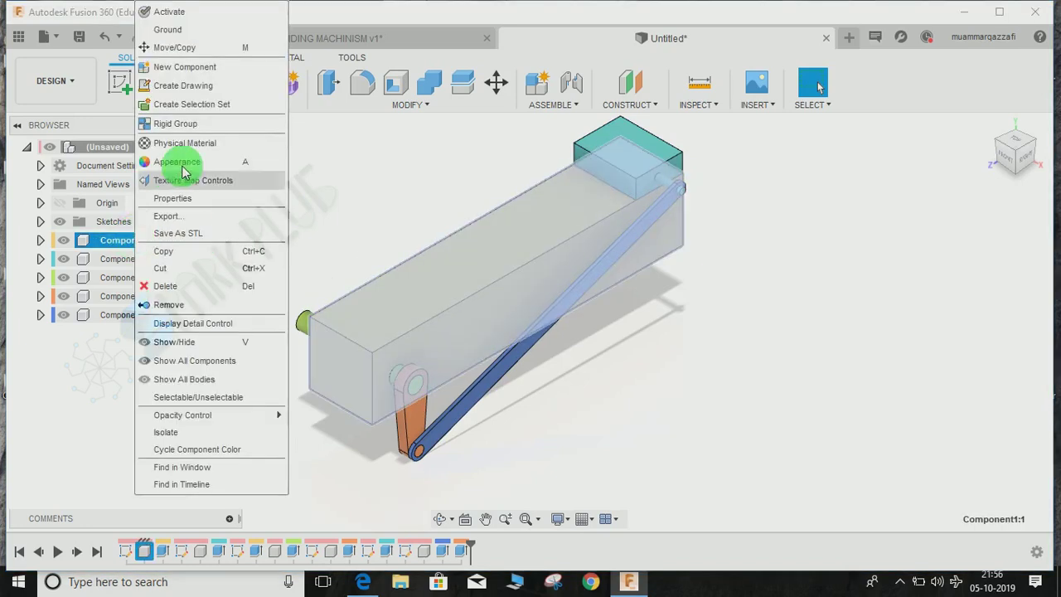
pyautogui.click(178, 33)
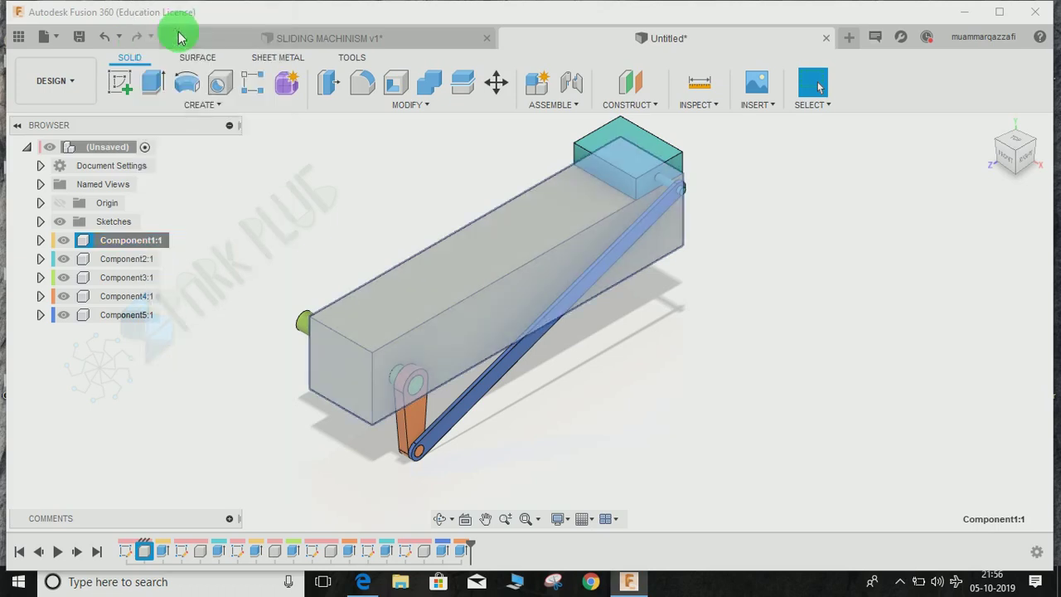
pyautogui.moveTo(305, 201); pyautogui.dragTo(301, 218, button='middle')
pyautogui.click(301, 218)
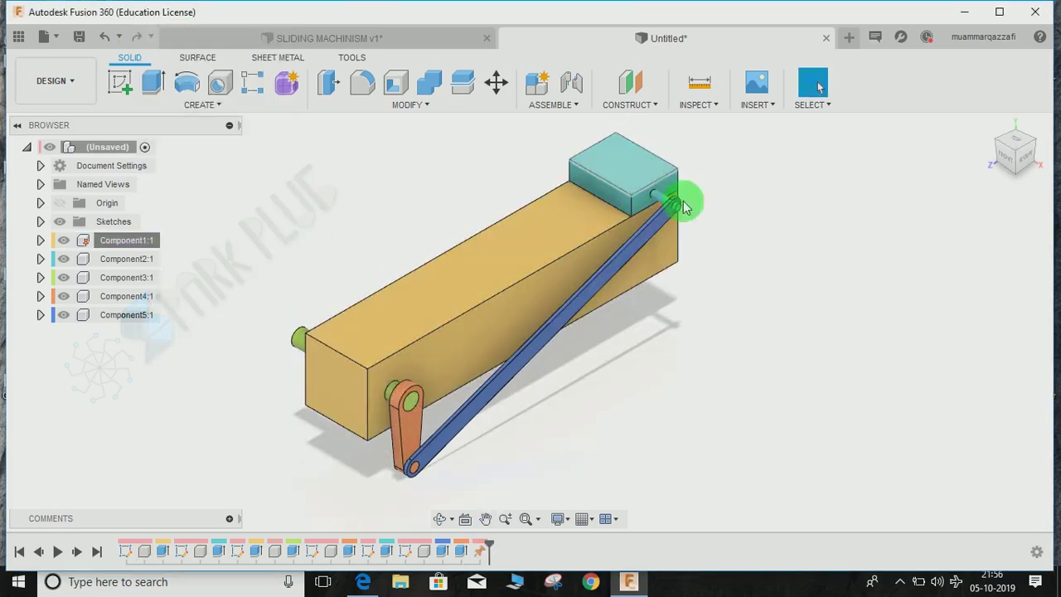
# Move the block, connecting rod and tapered link away from the grounded bar, and check that the bar itself is fixed
pyautogui.moveTo(680, 201); pyautogui.dragTo(916, 328)
pyautogui.moveTo(663, 284); pyautogui.dragTo(638, 302)
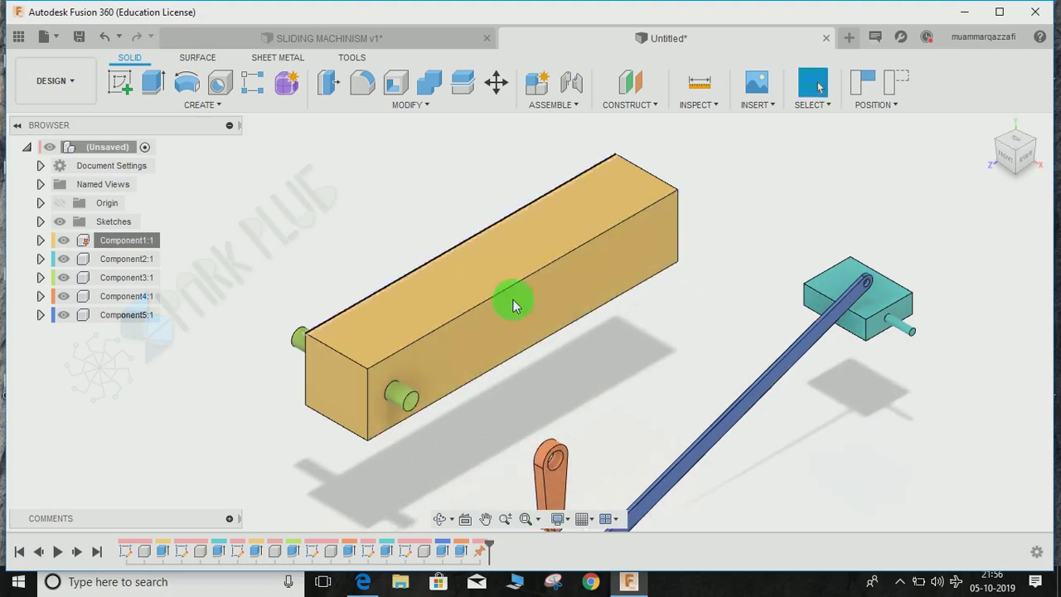
pyautogui.click(511, 296)
pyautogui.click(80, 241)
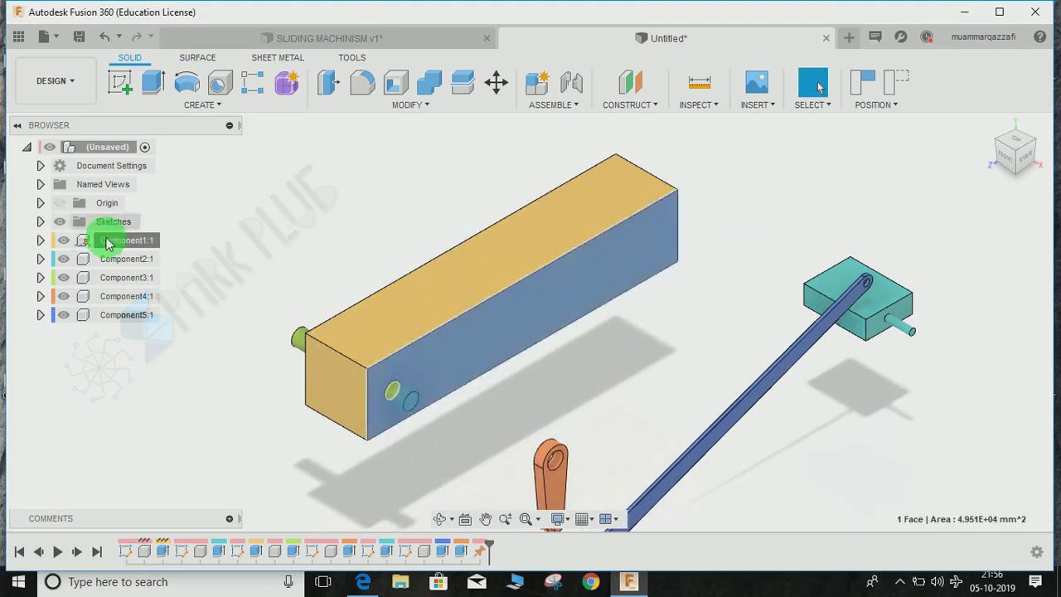